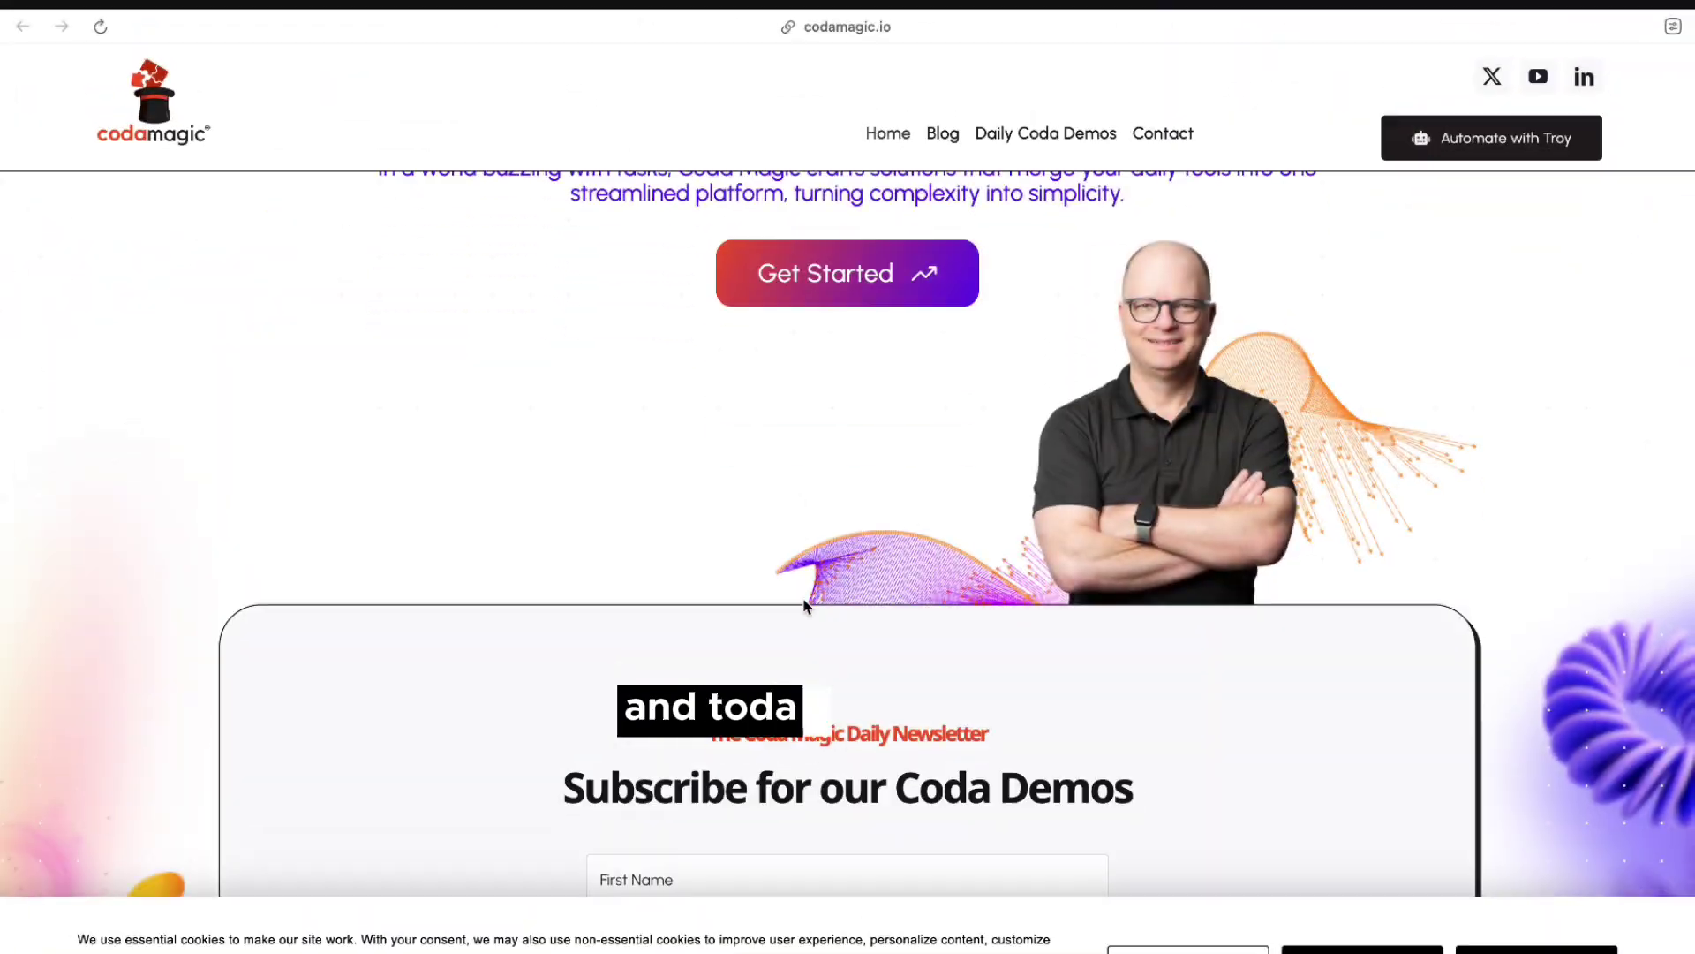
- Scroll the Users page to view the All Users table's time zones and working-until values
scroll(803, 600, "down", 10)
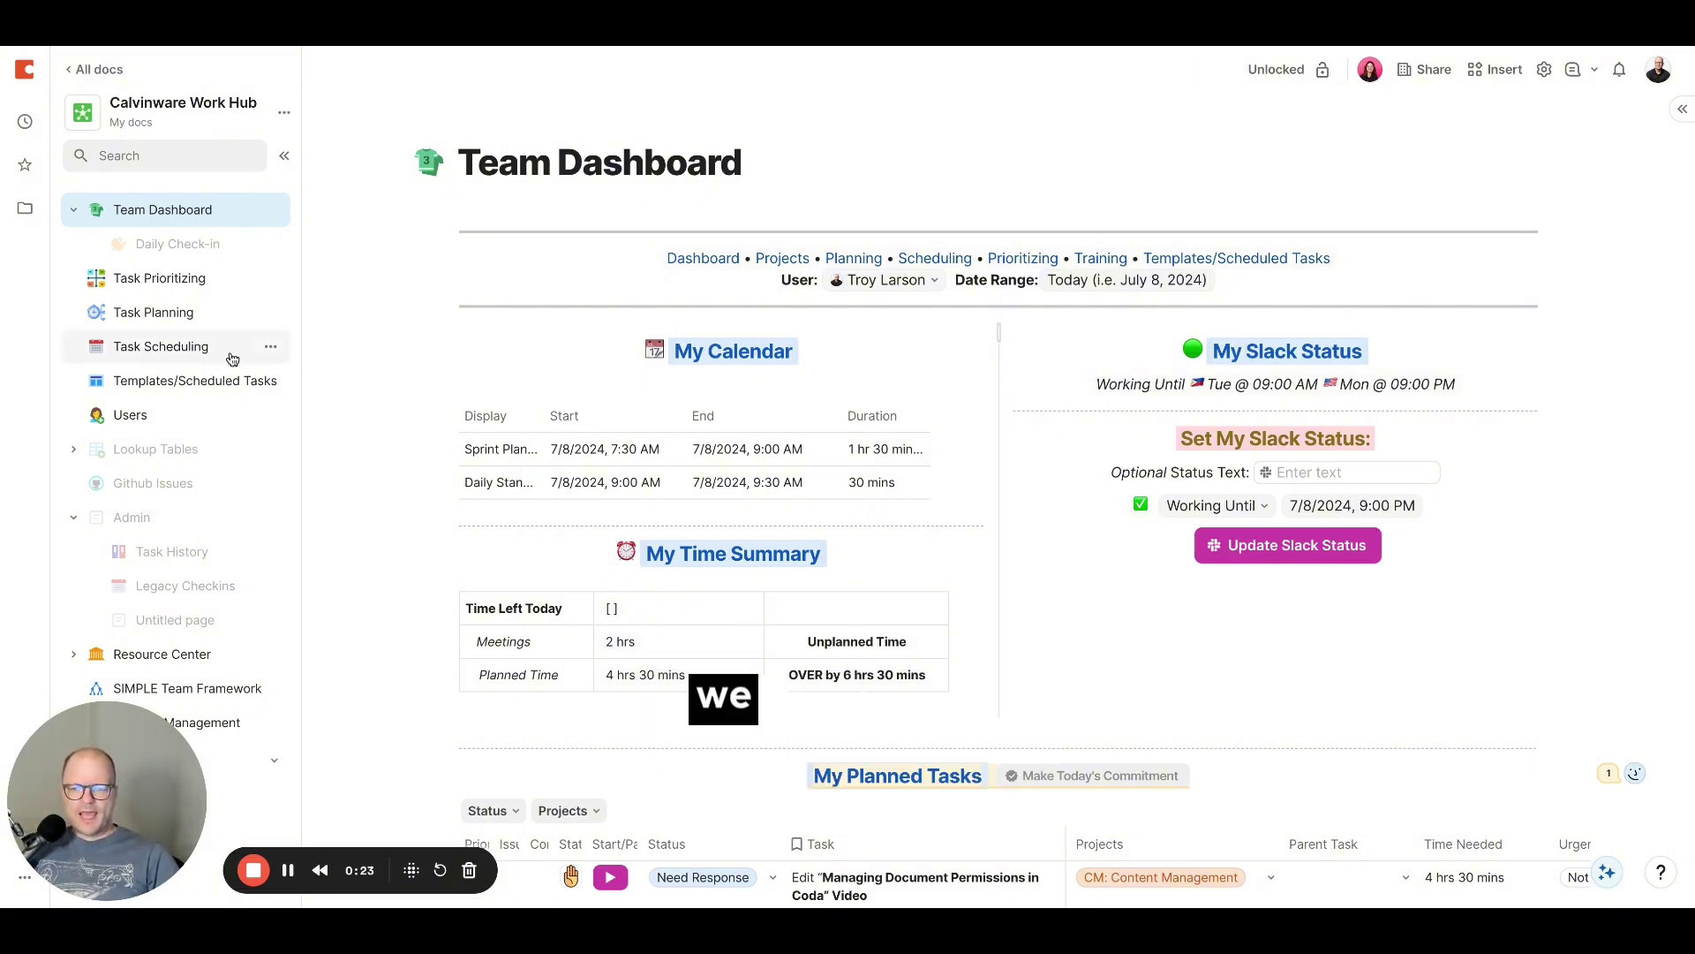
left_click(130, 415)
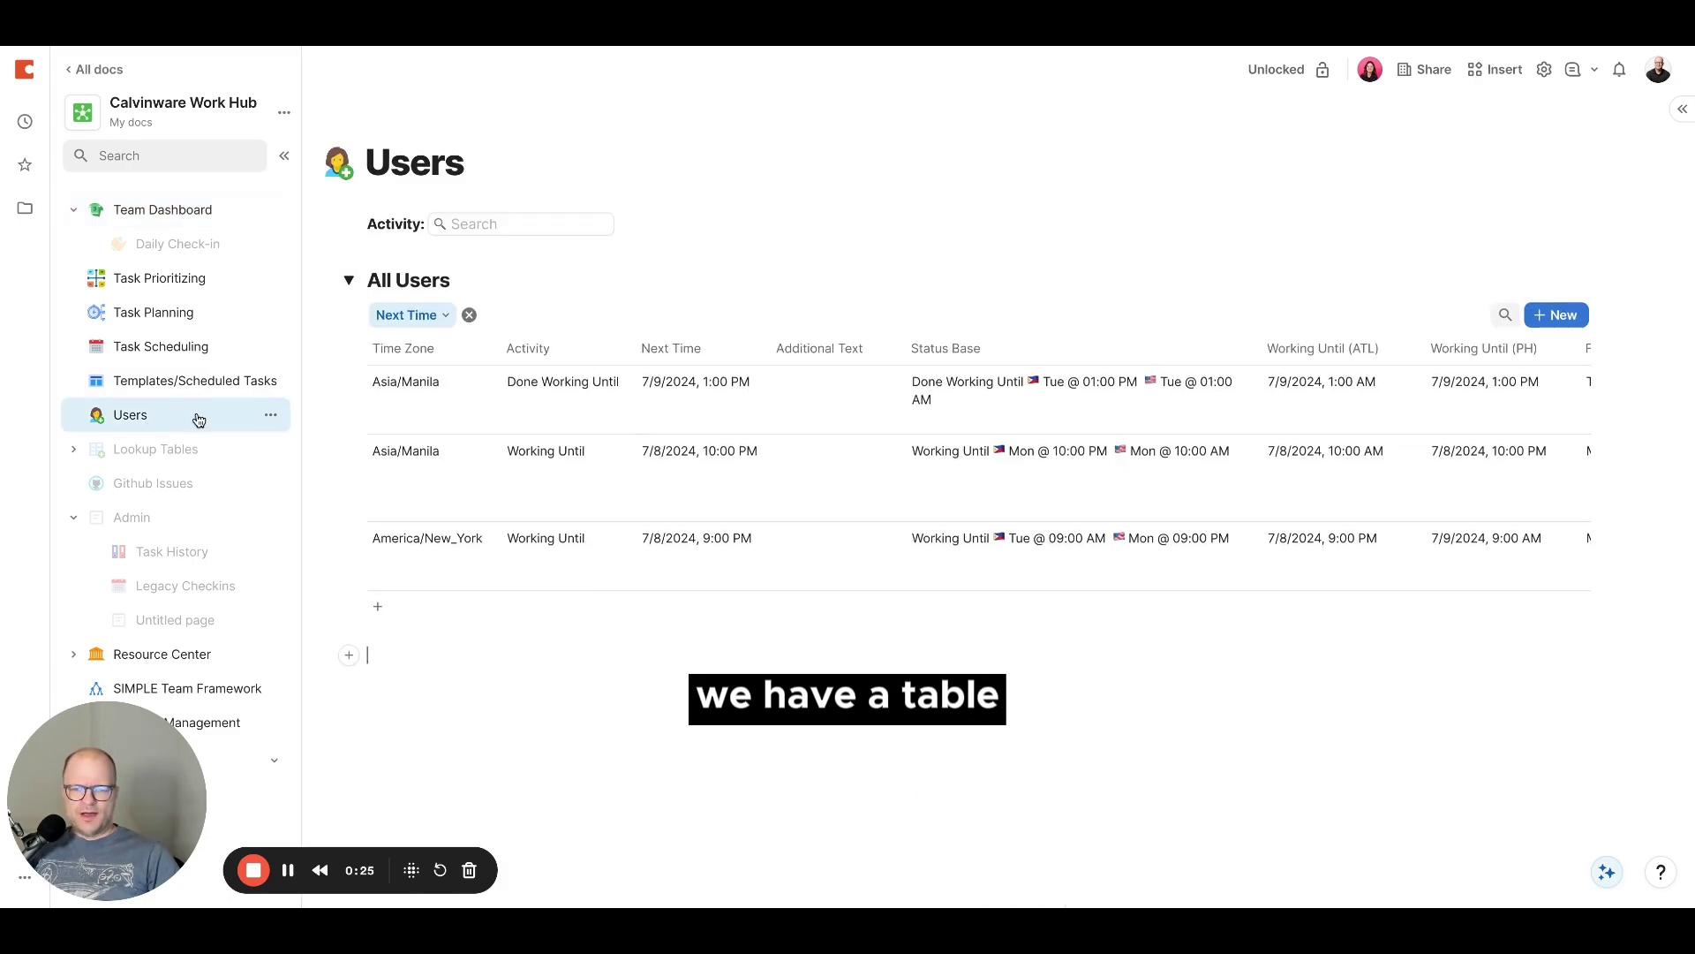
left_click(542, 454)
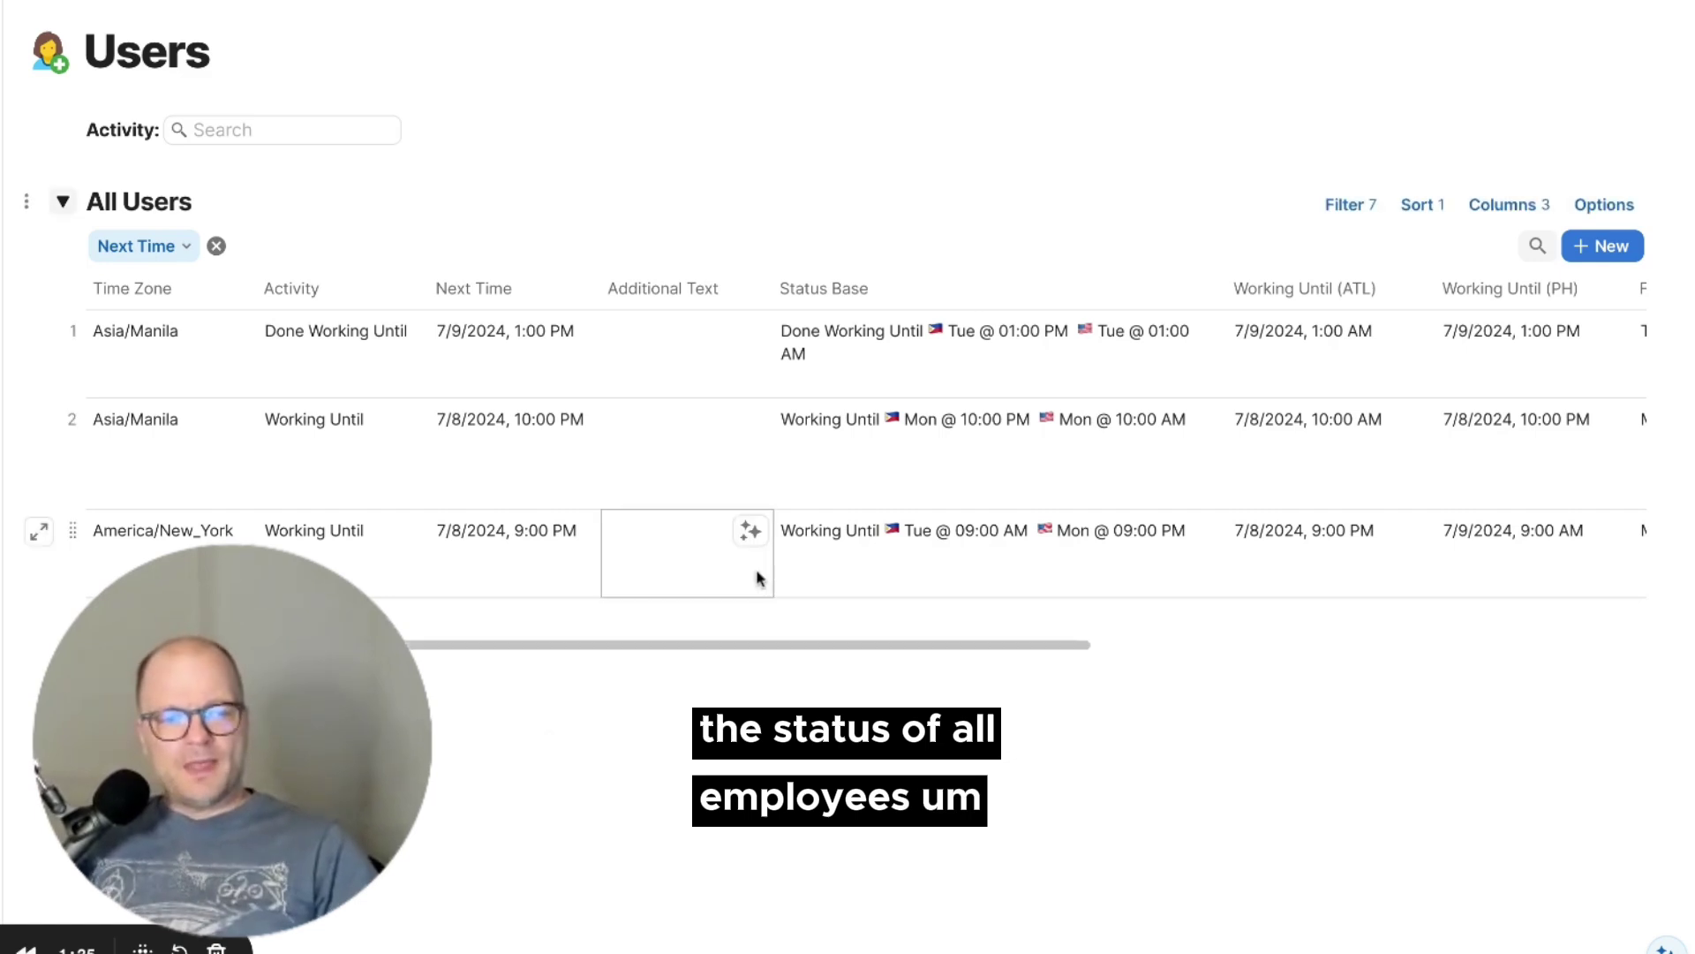
scroll(821, 504, "right", 5)
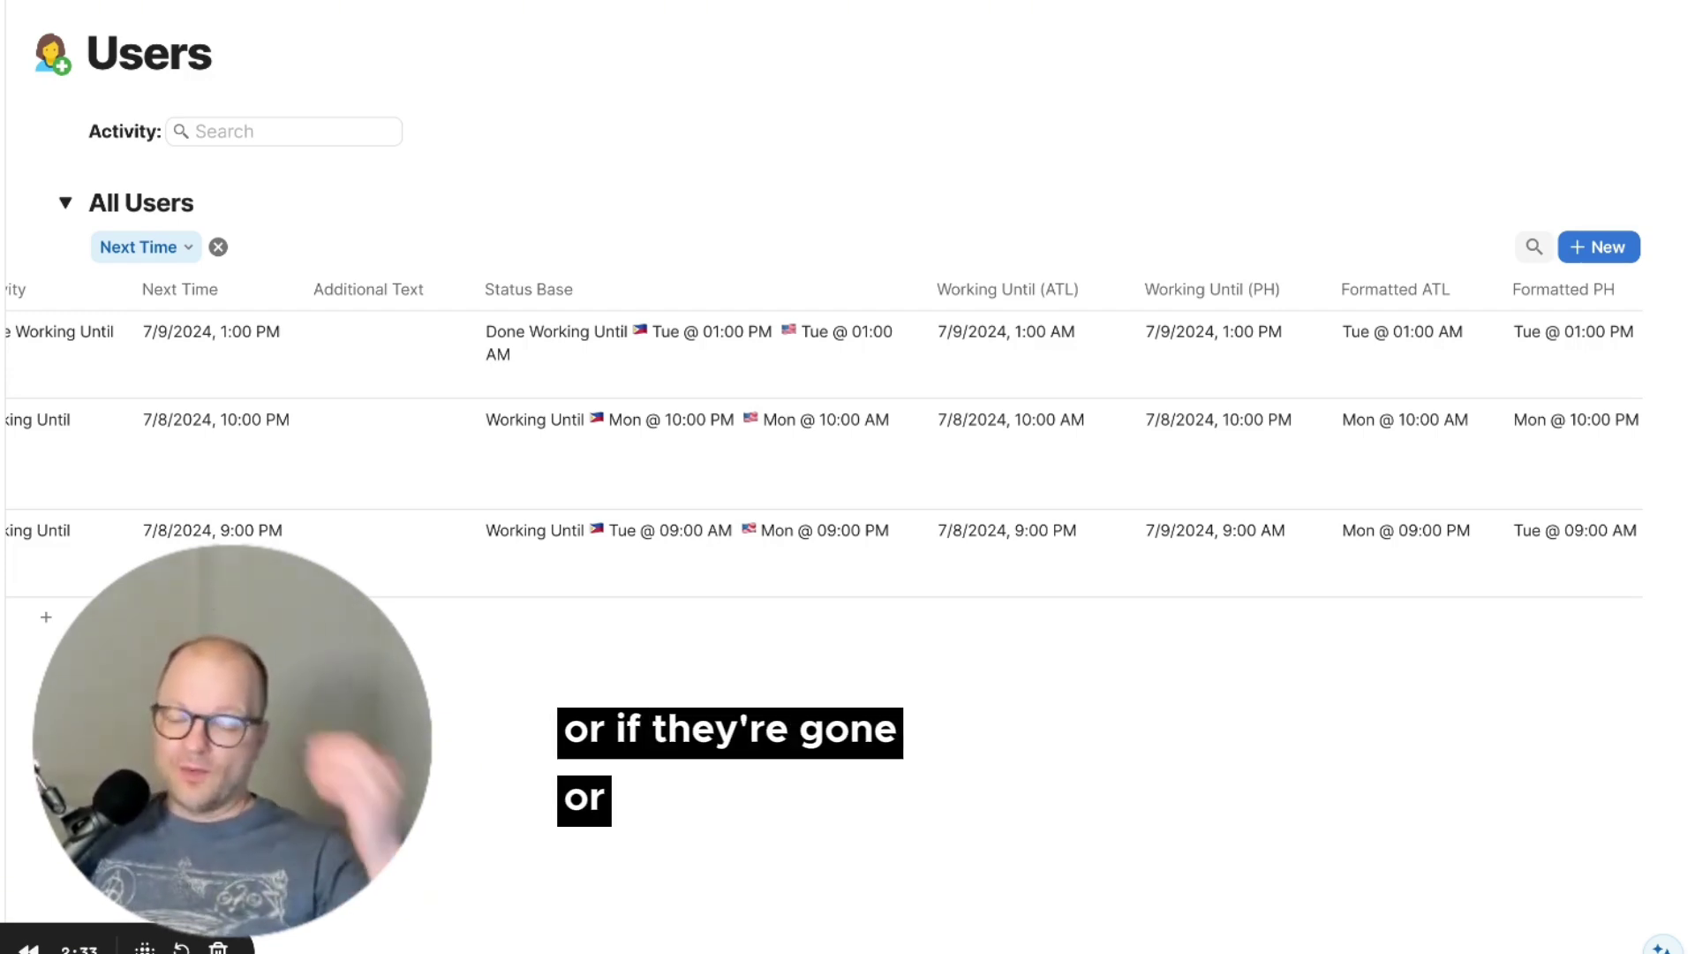
scroll(919, 446, "right", 5)
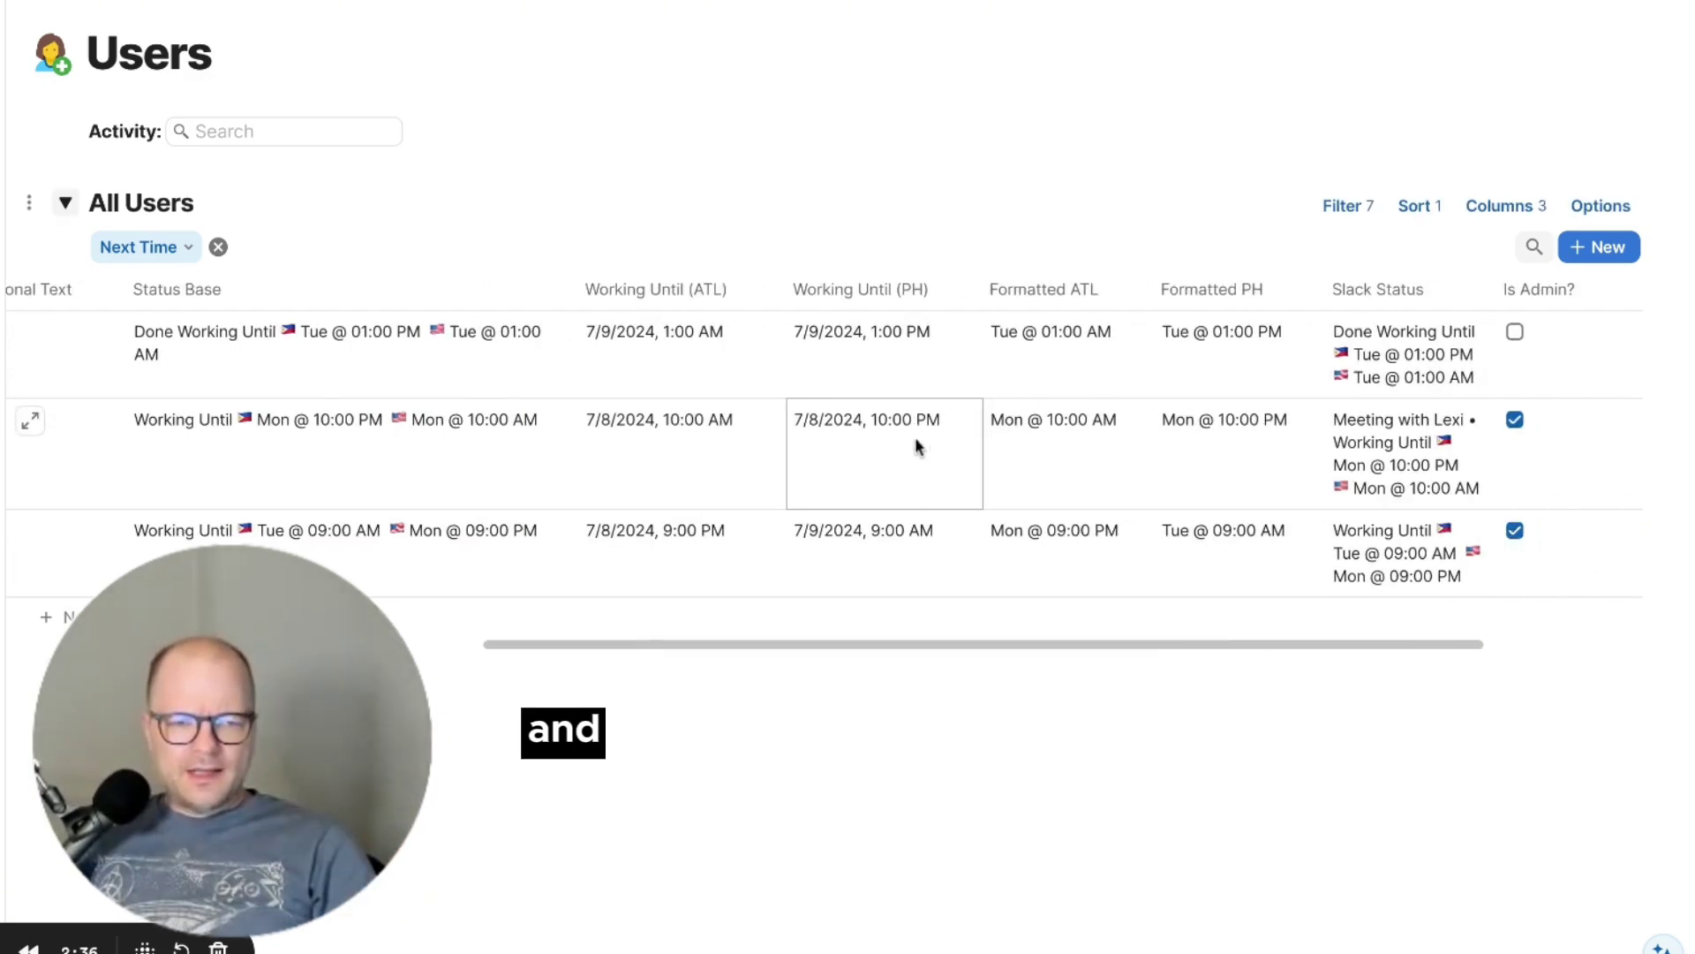
scroll(605, 436, "left", 6)
scroll(606, 436, "right", 1)
scroll(606, 436, "left", 1)
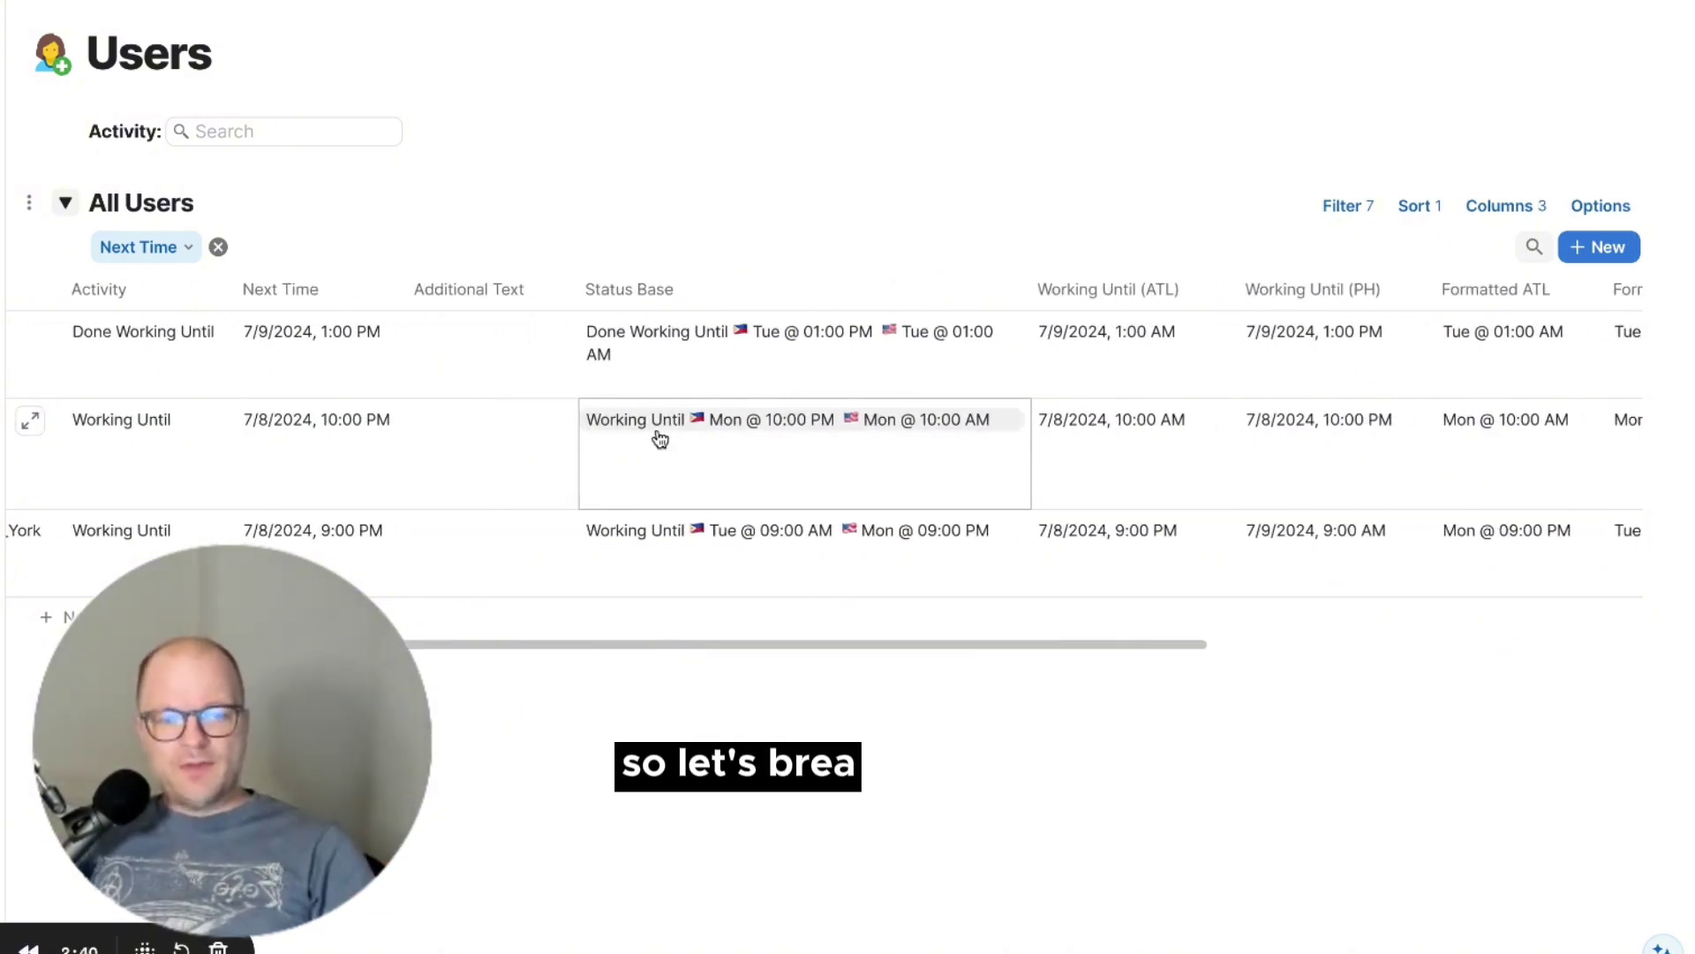
scroll(655, 439, "right", 4)
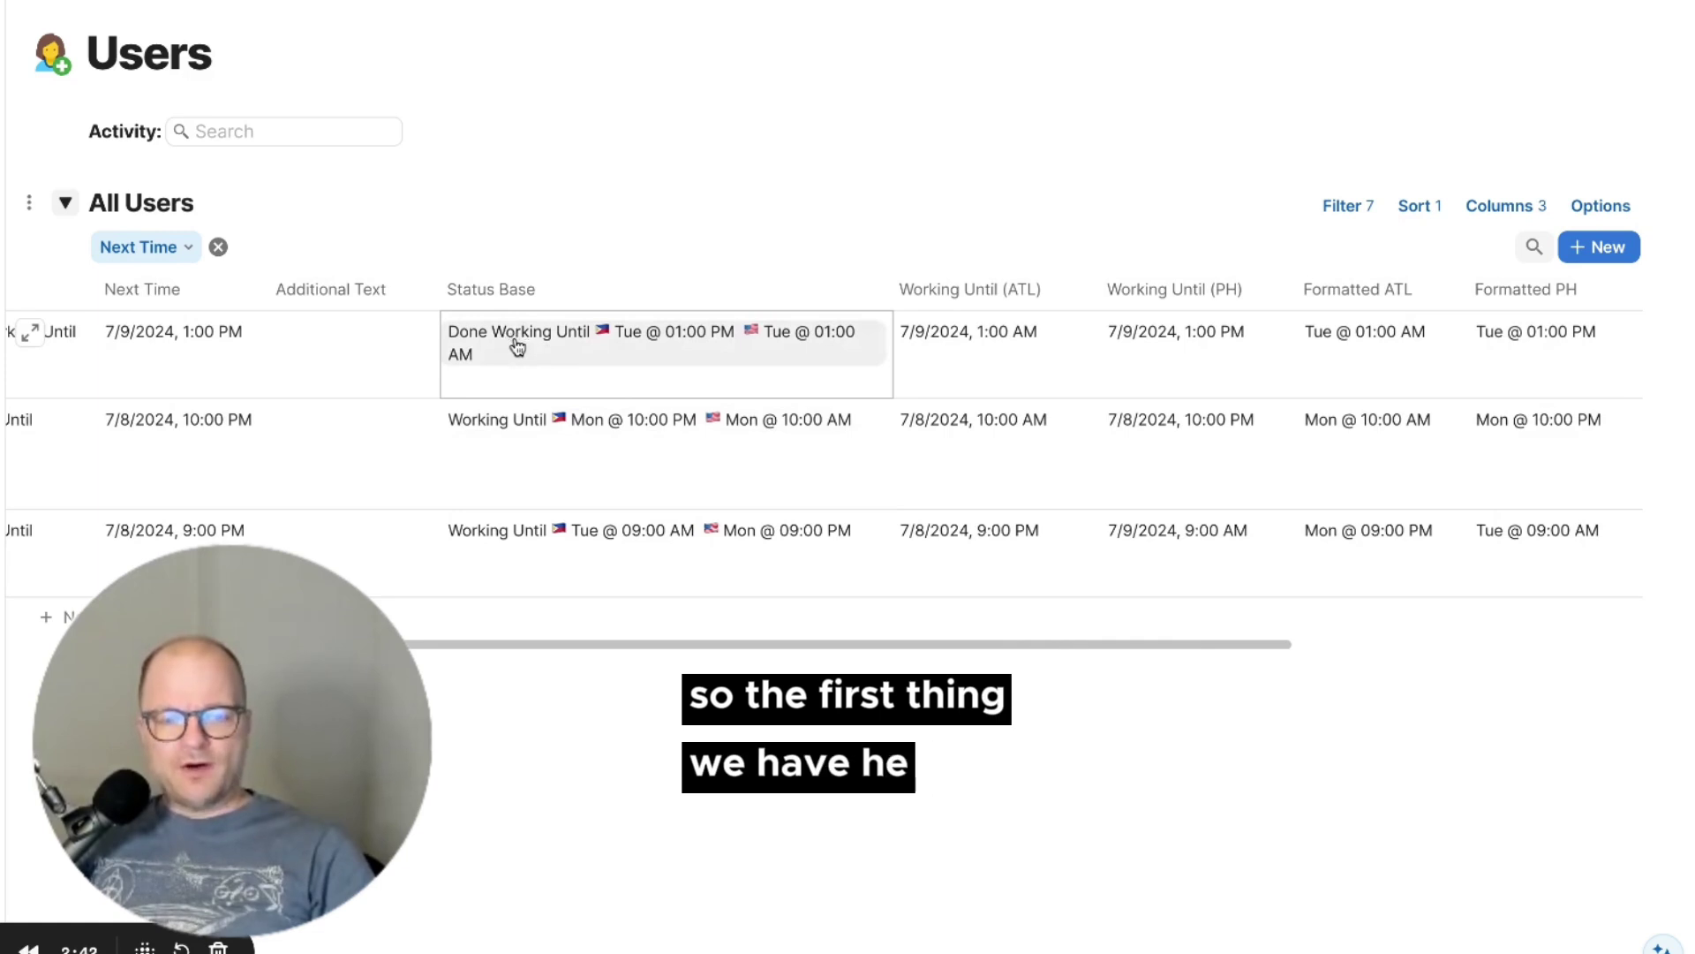
scroll(507, 340, "left", 3)
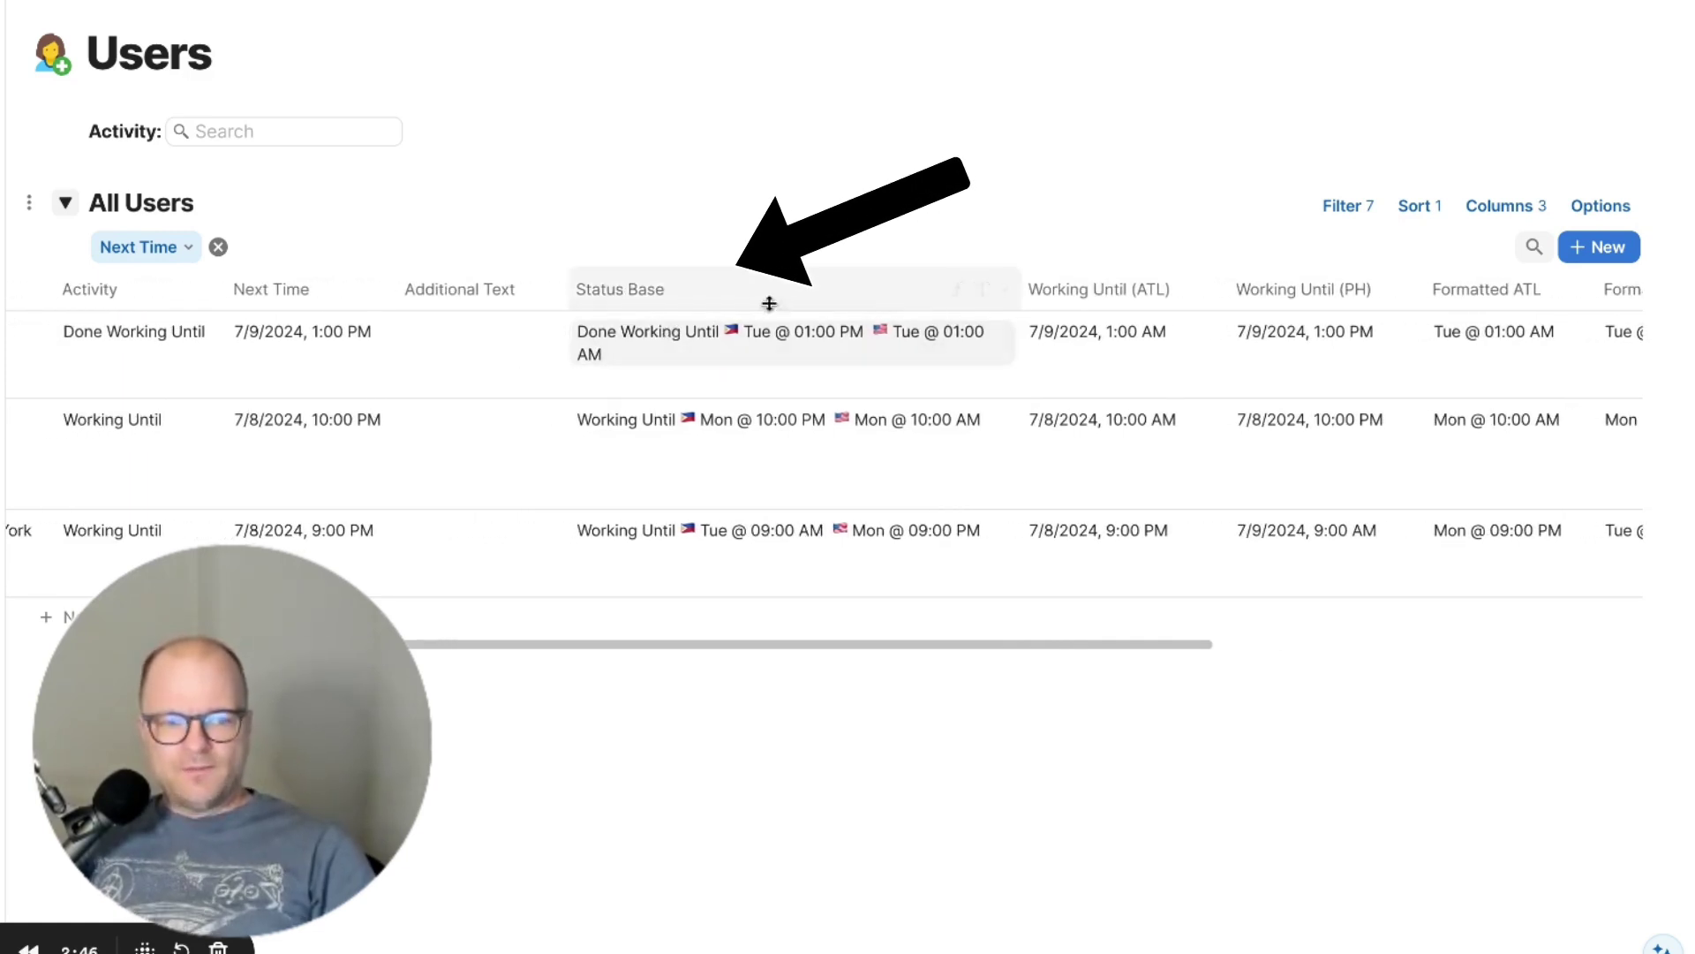
left_click(980, 288)
left_click(972, 401)
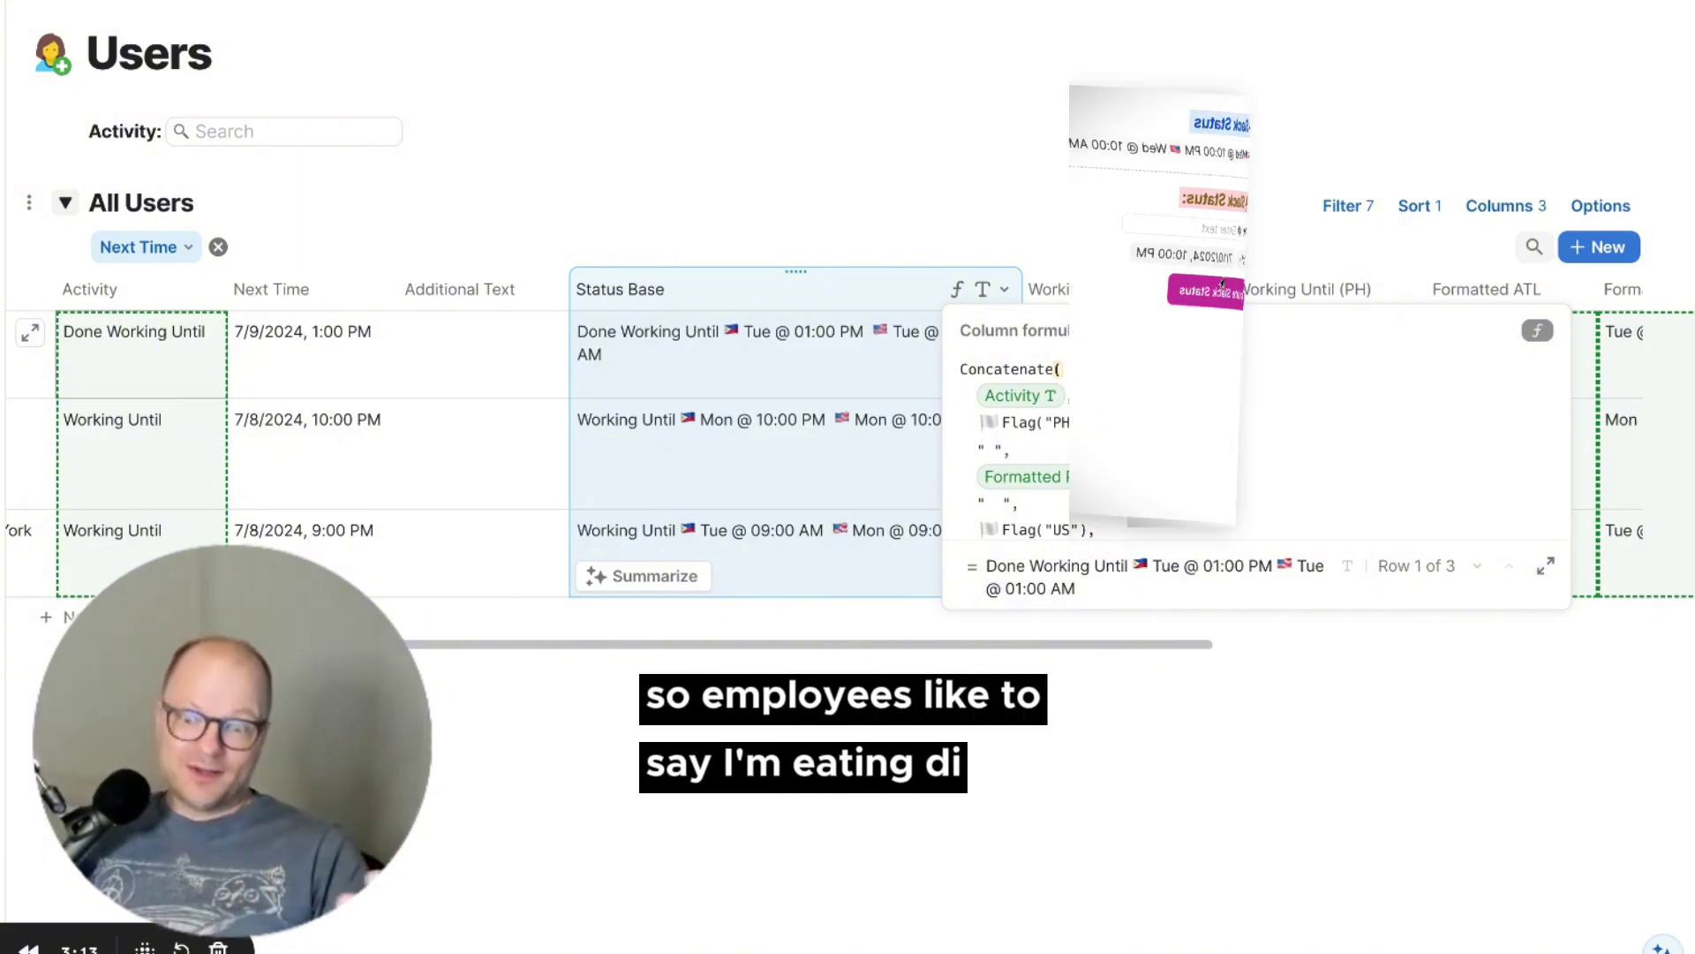
type("Lunch Break")
left_click(1291, 251)
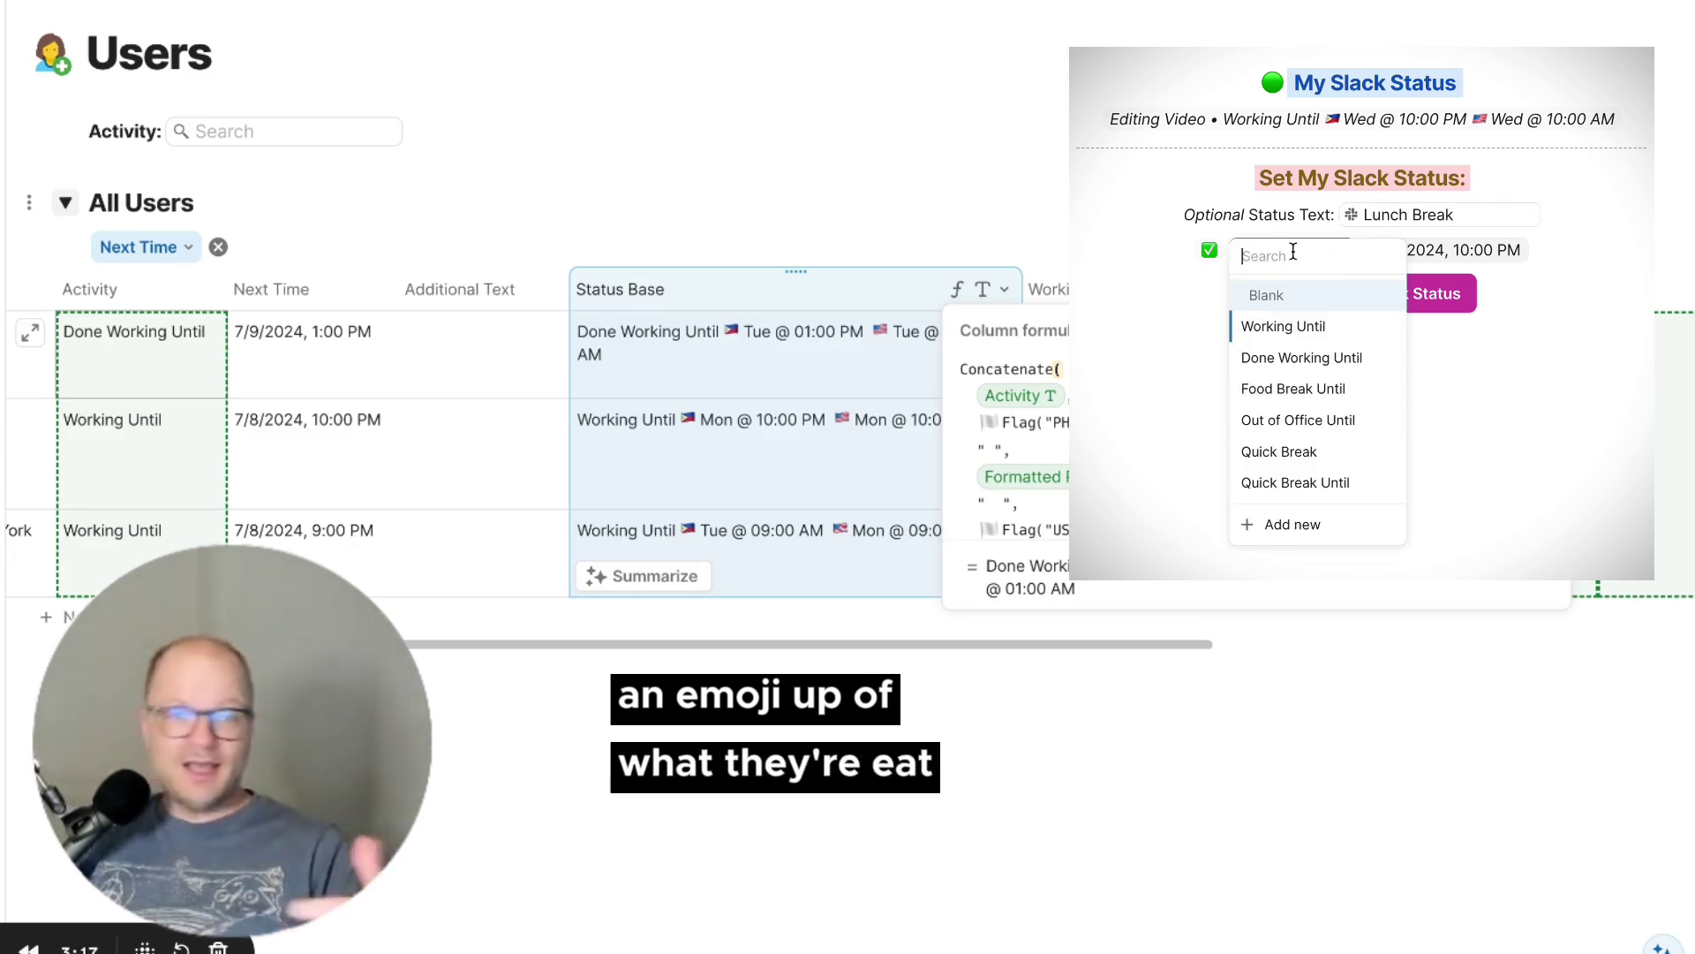
left_click(1283, 390)
left_click(1483, 250)
scroll(1516, 470, "up", 8)
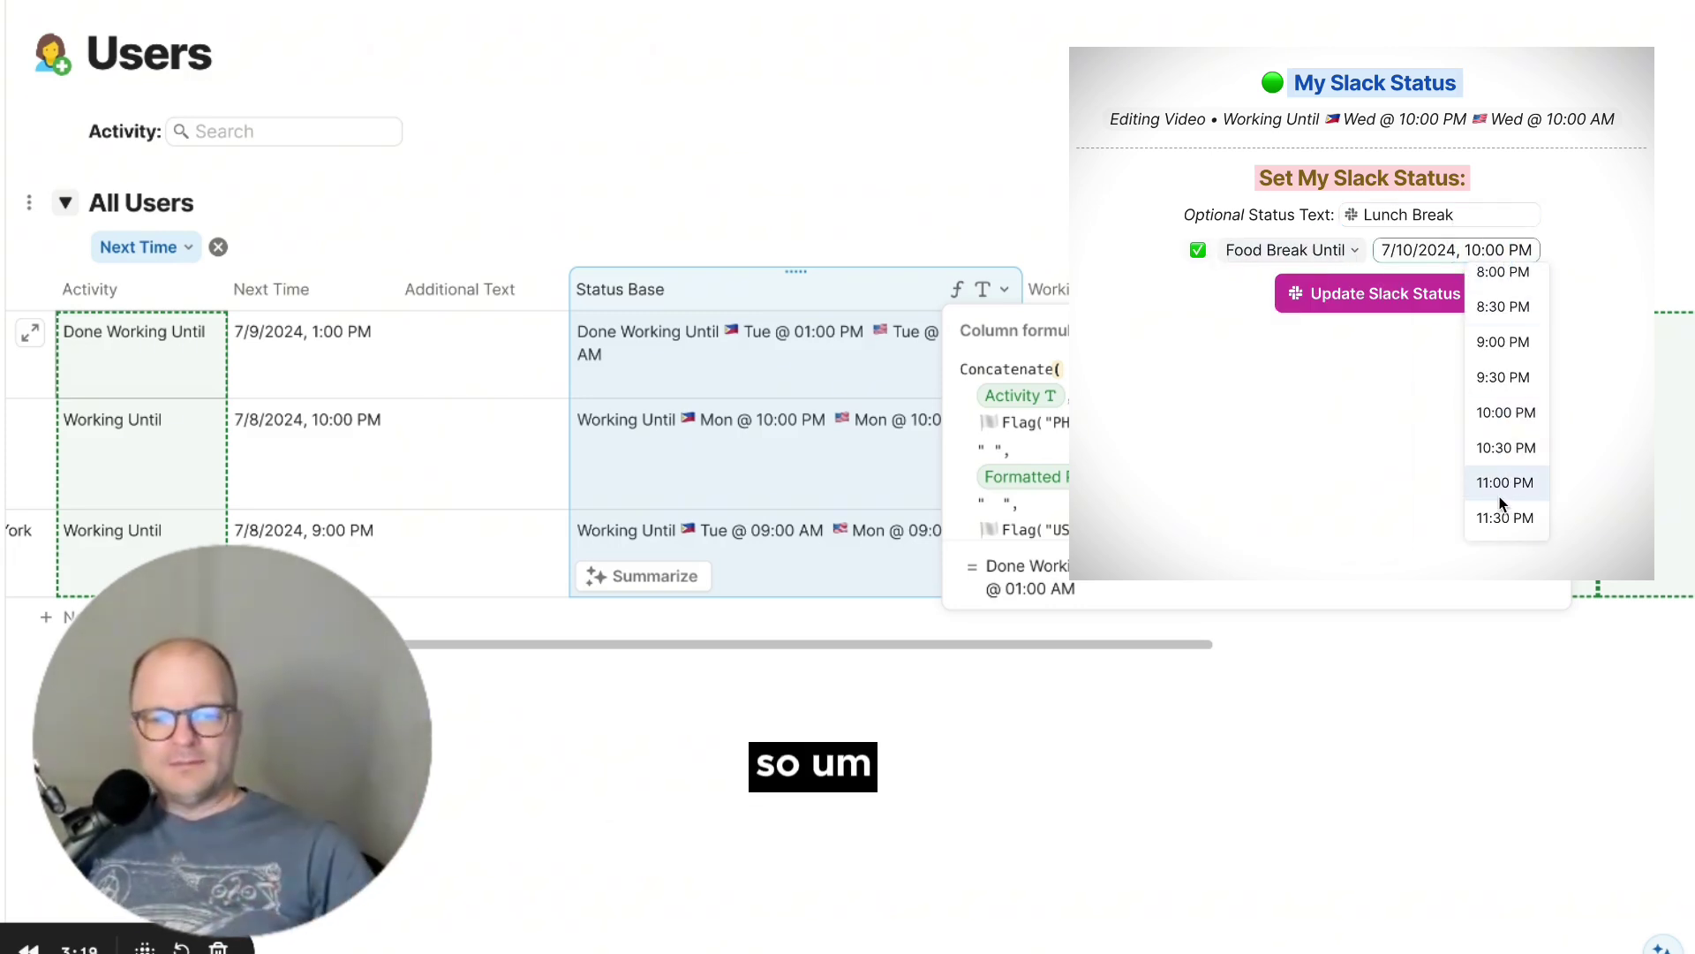
scroll(1516, 470, "down", 10)
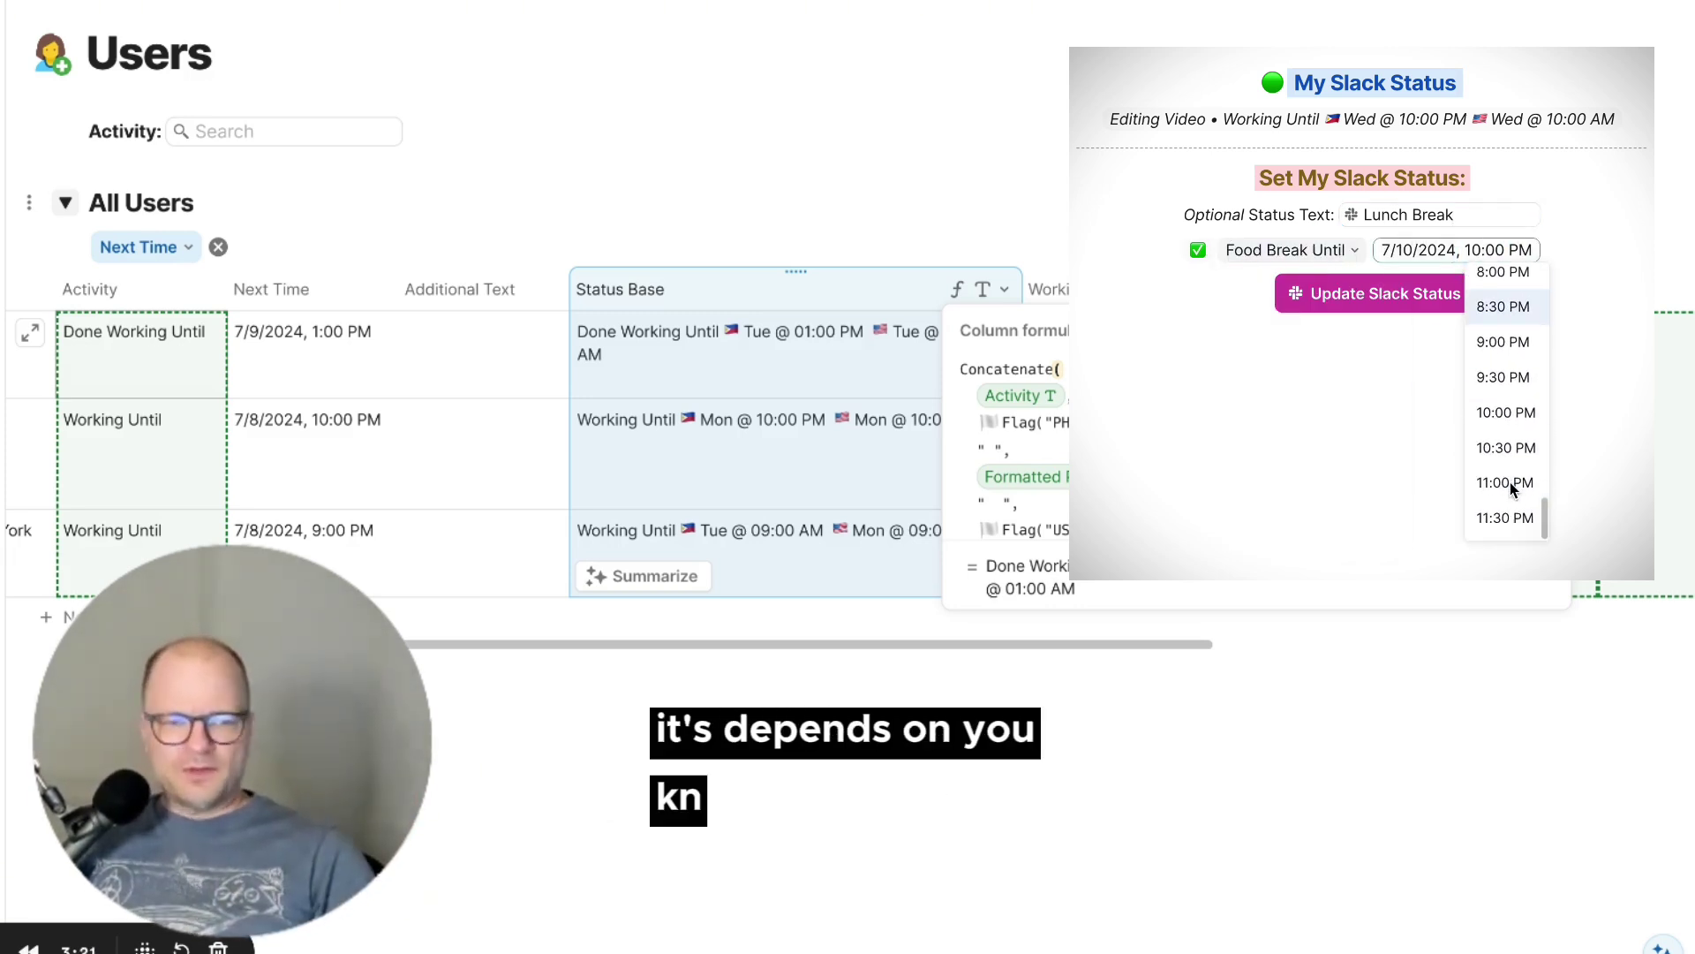
left_click(1506, 525)
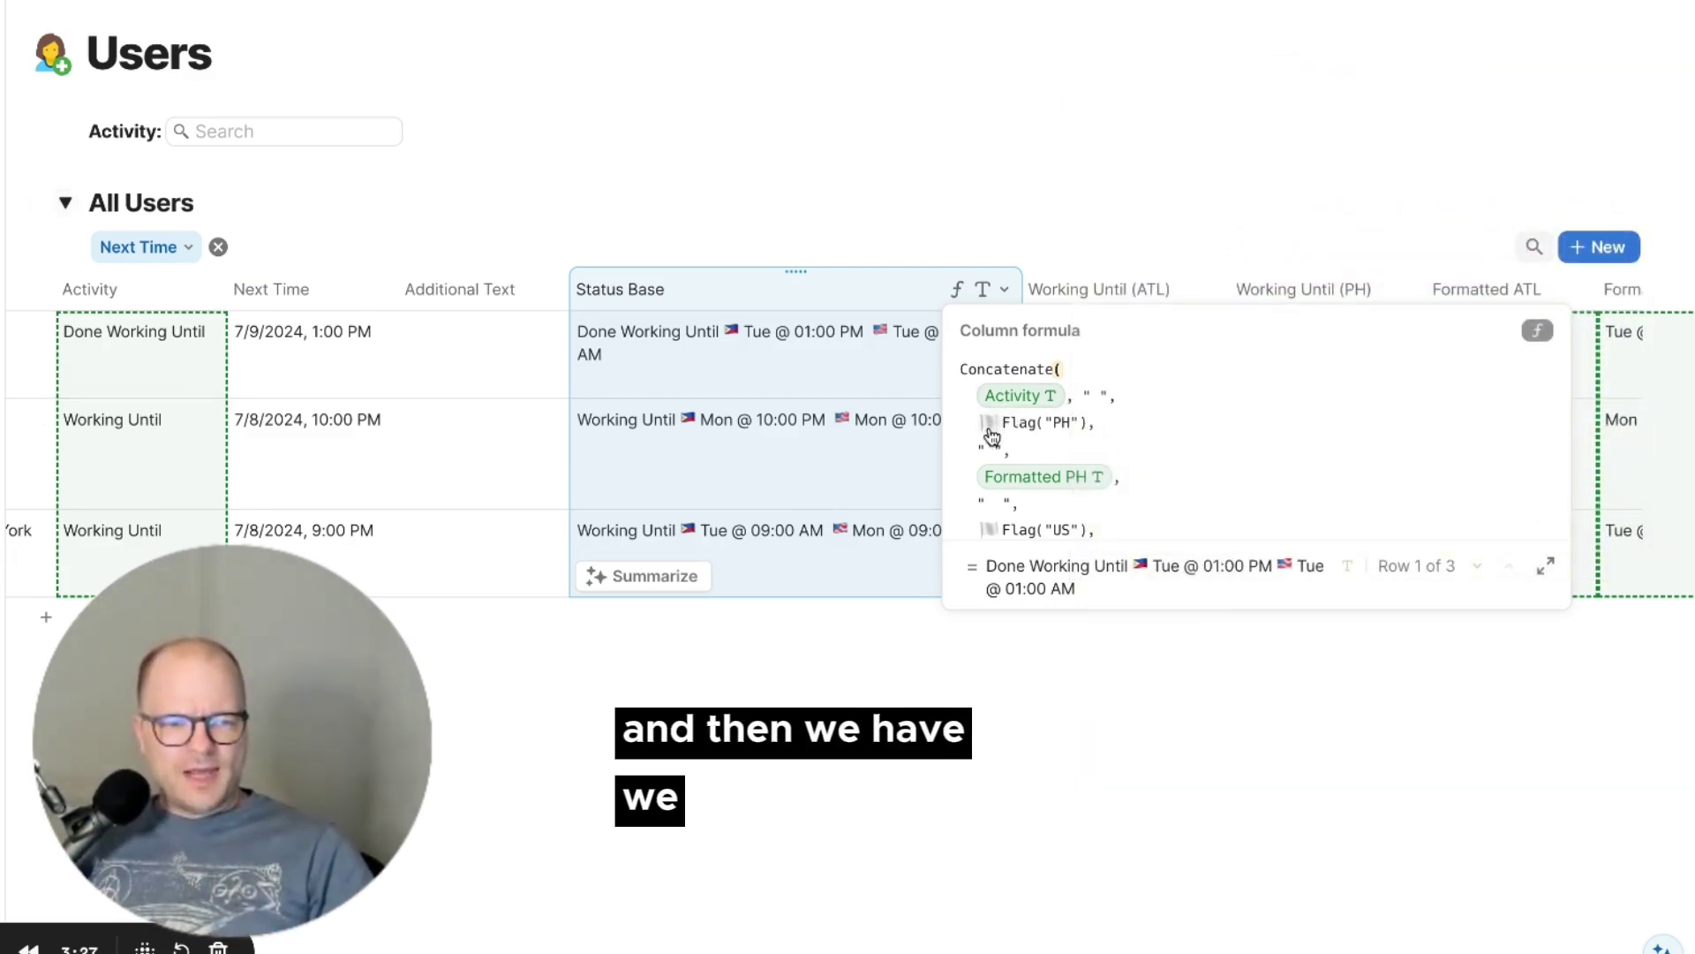
scroll(992, 437, "down", 1)
scroll(992, 436, "down", 2)
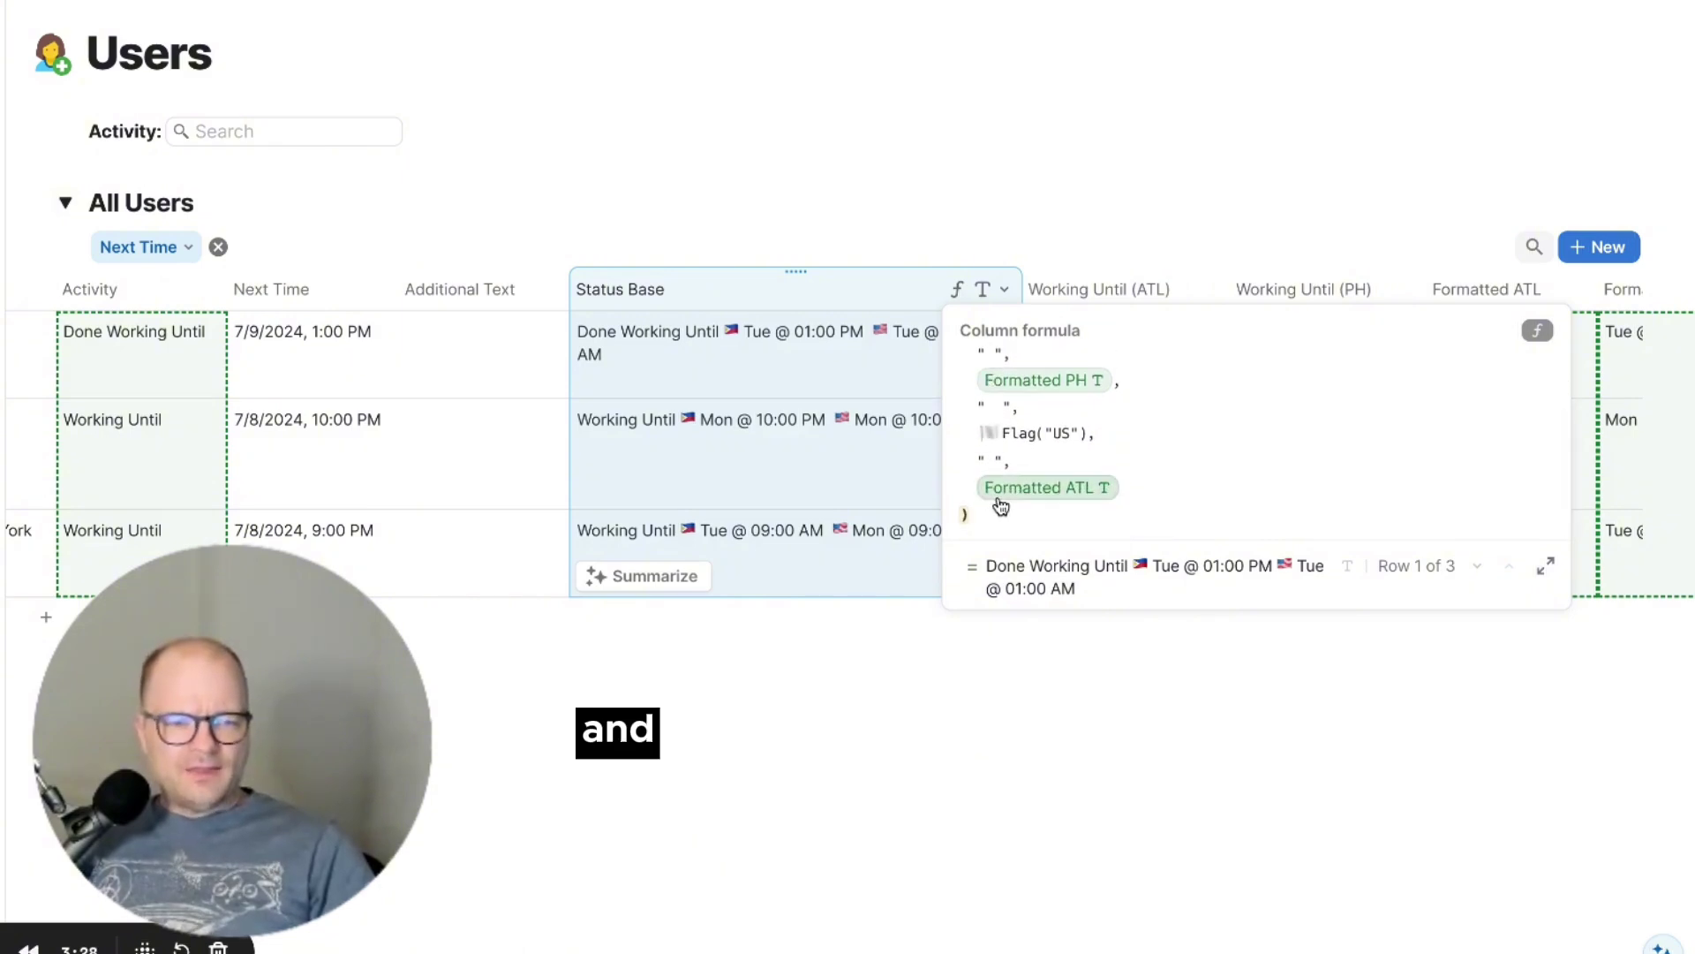
scroll(1010, 421, "up", 1)
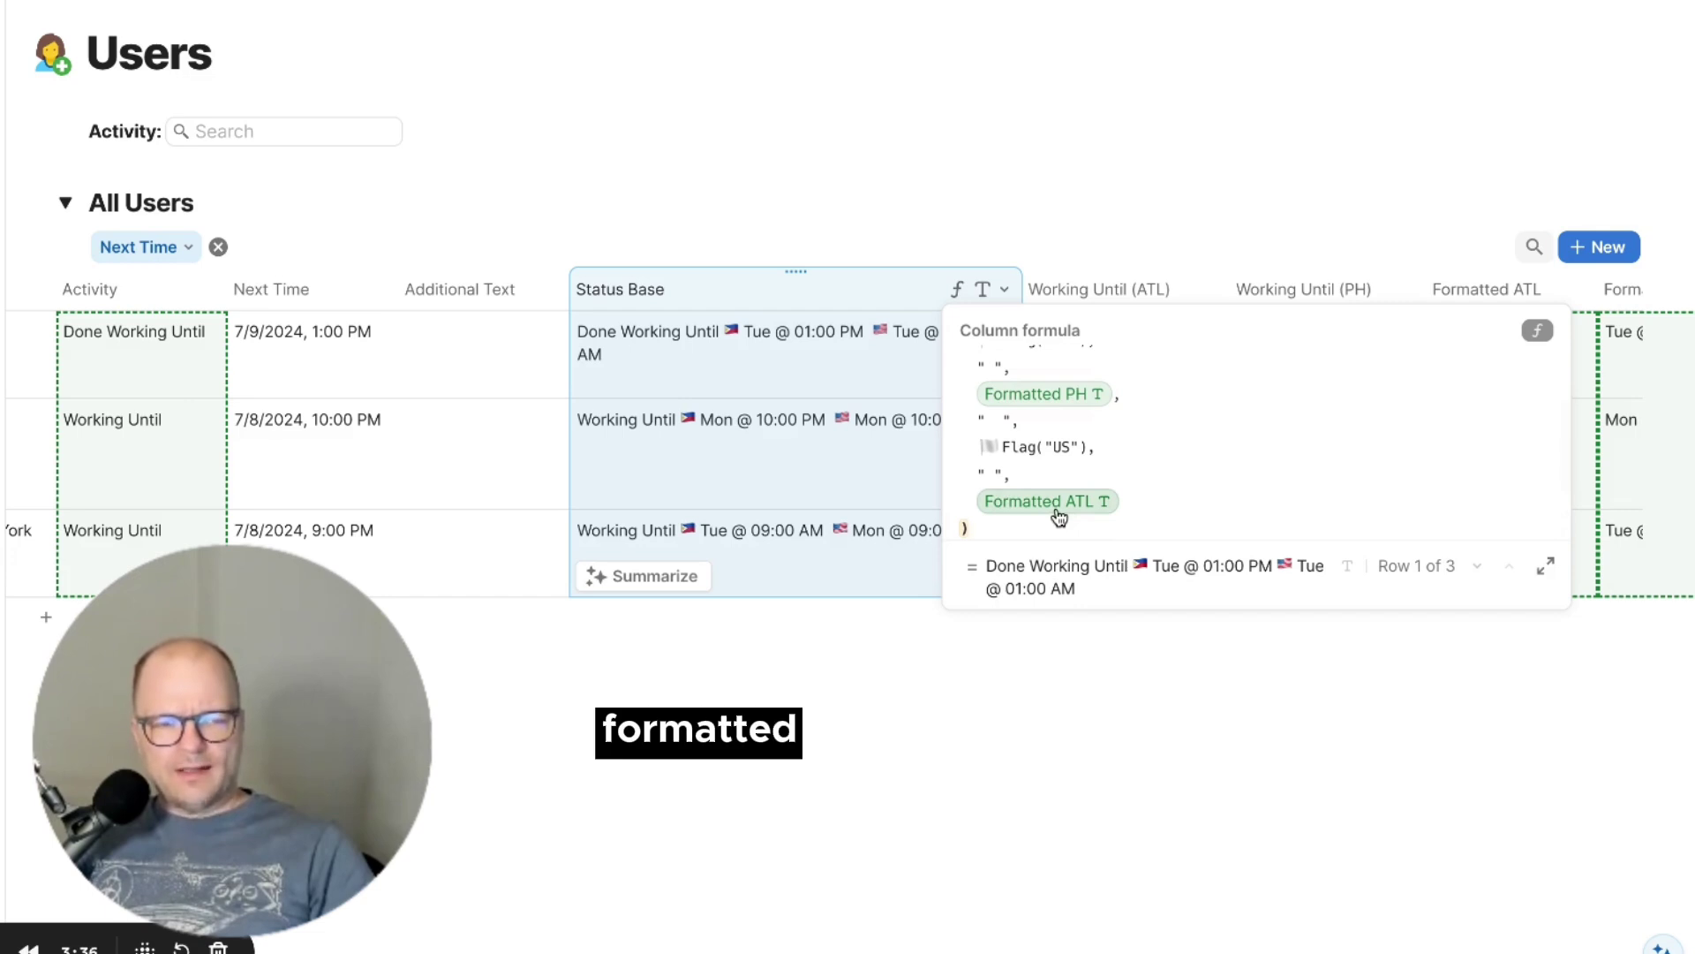
left_click(864, 491)
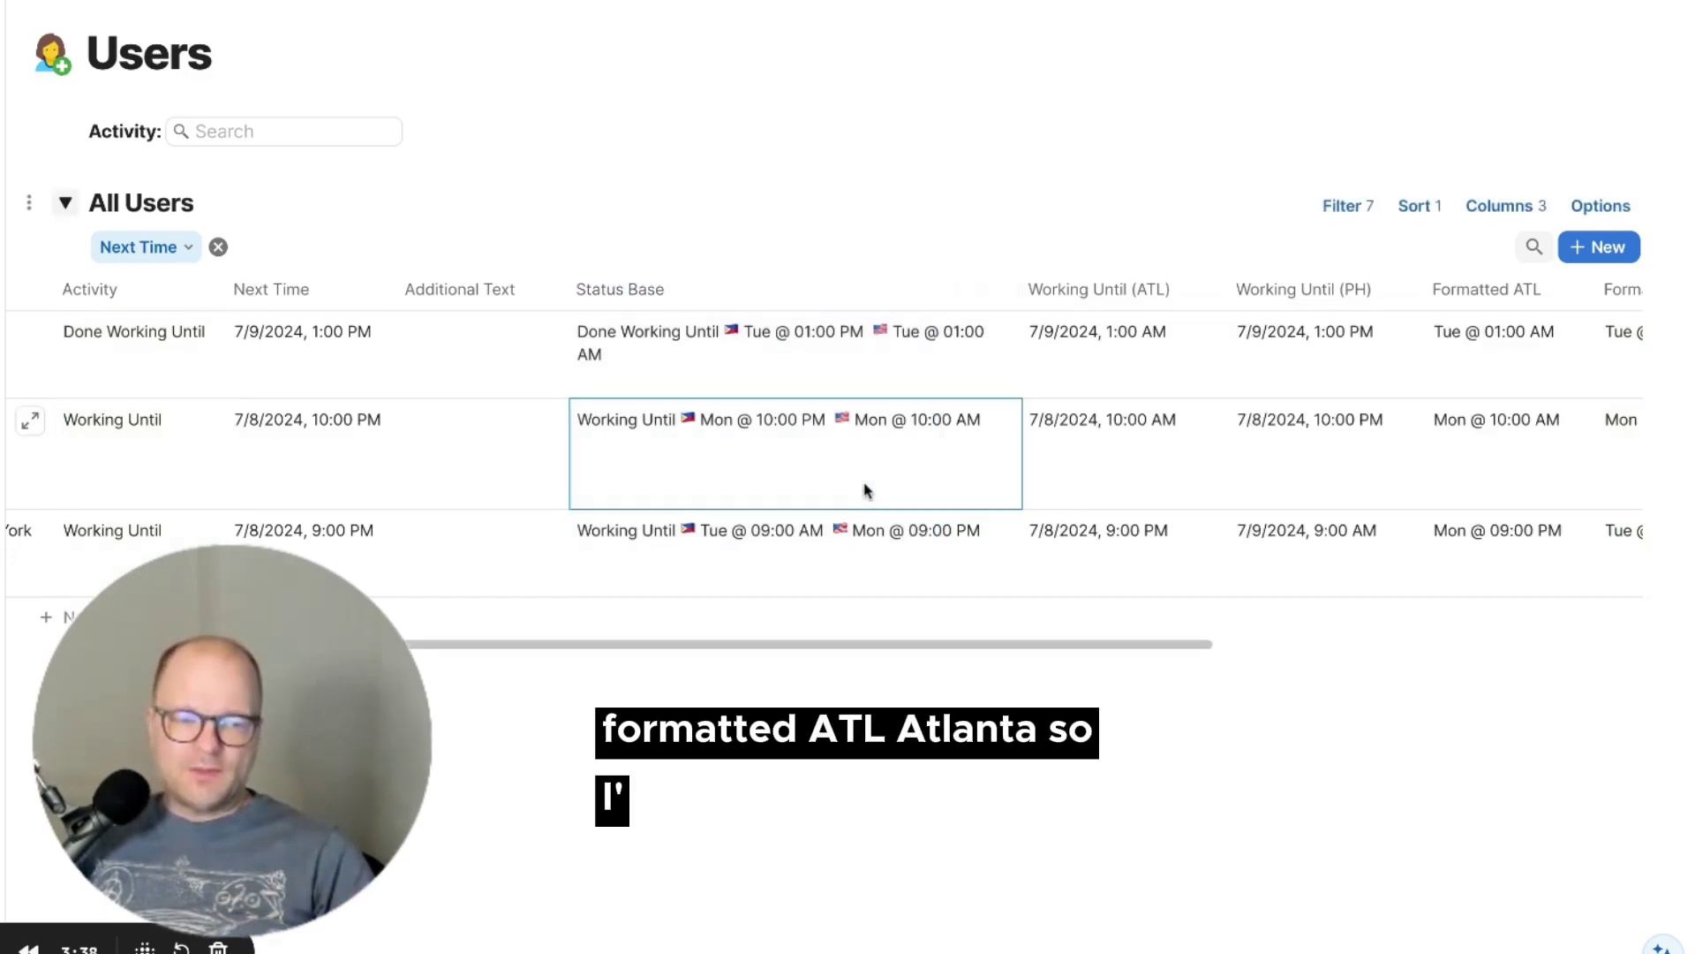
scroll(863, 491, "right", 2)
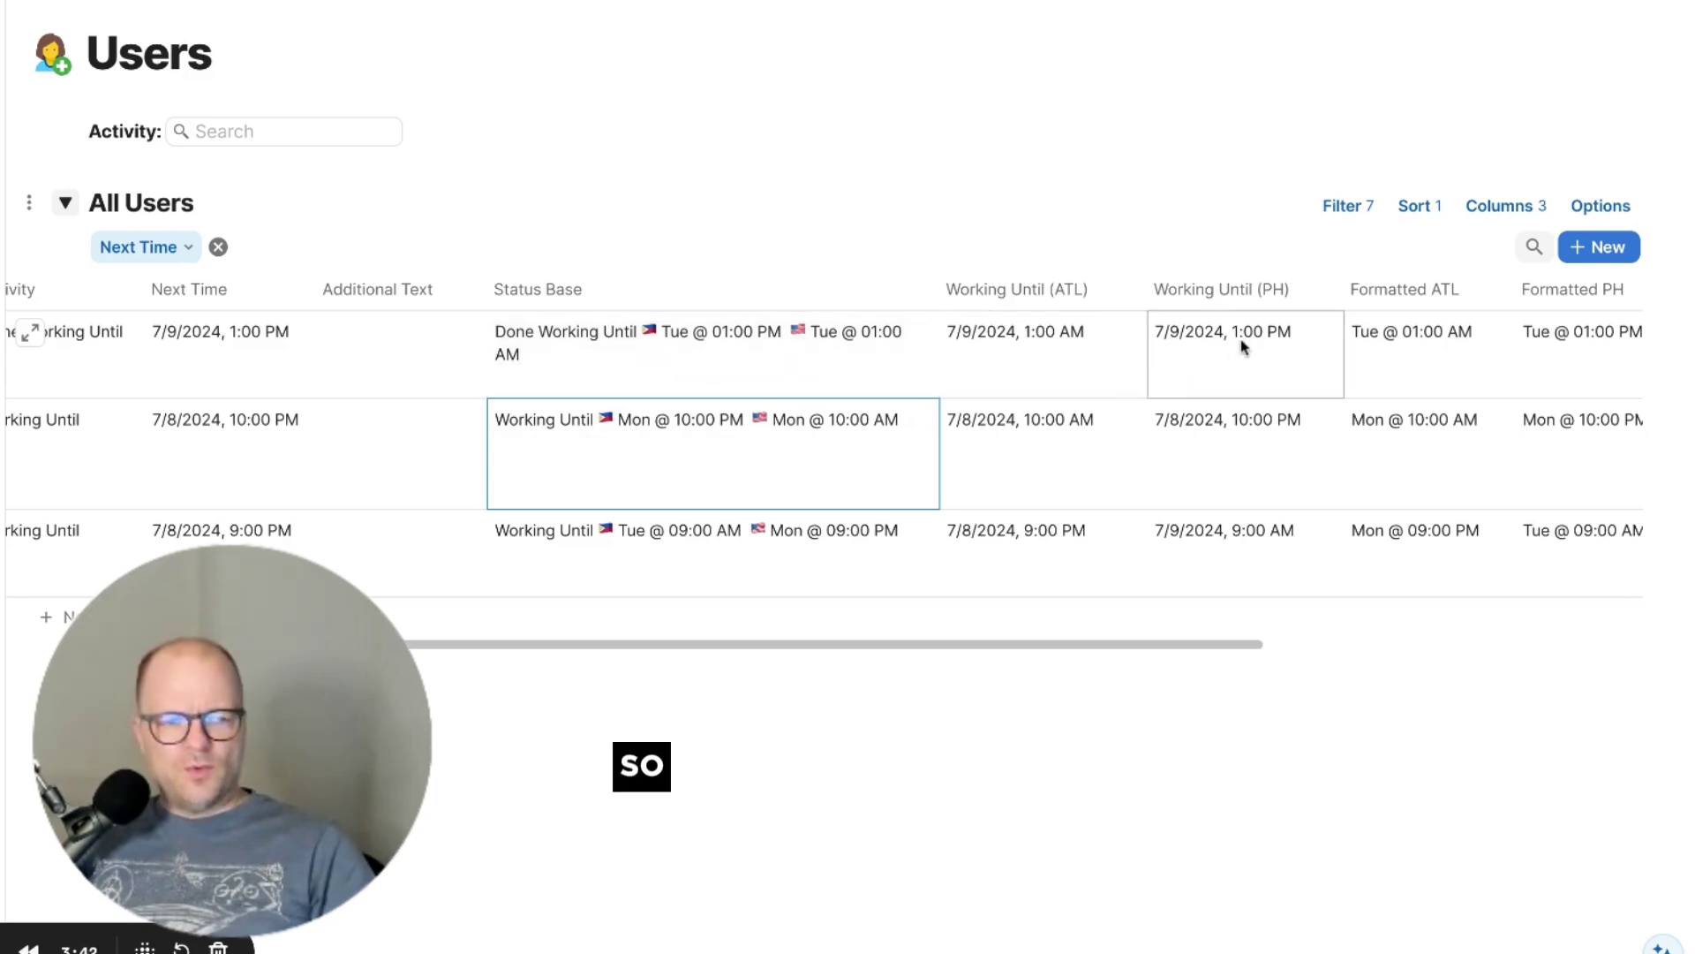
left_click(1298, 291)
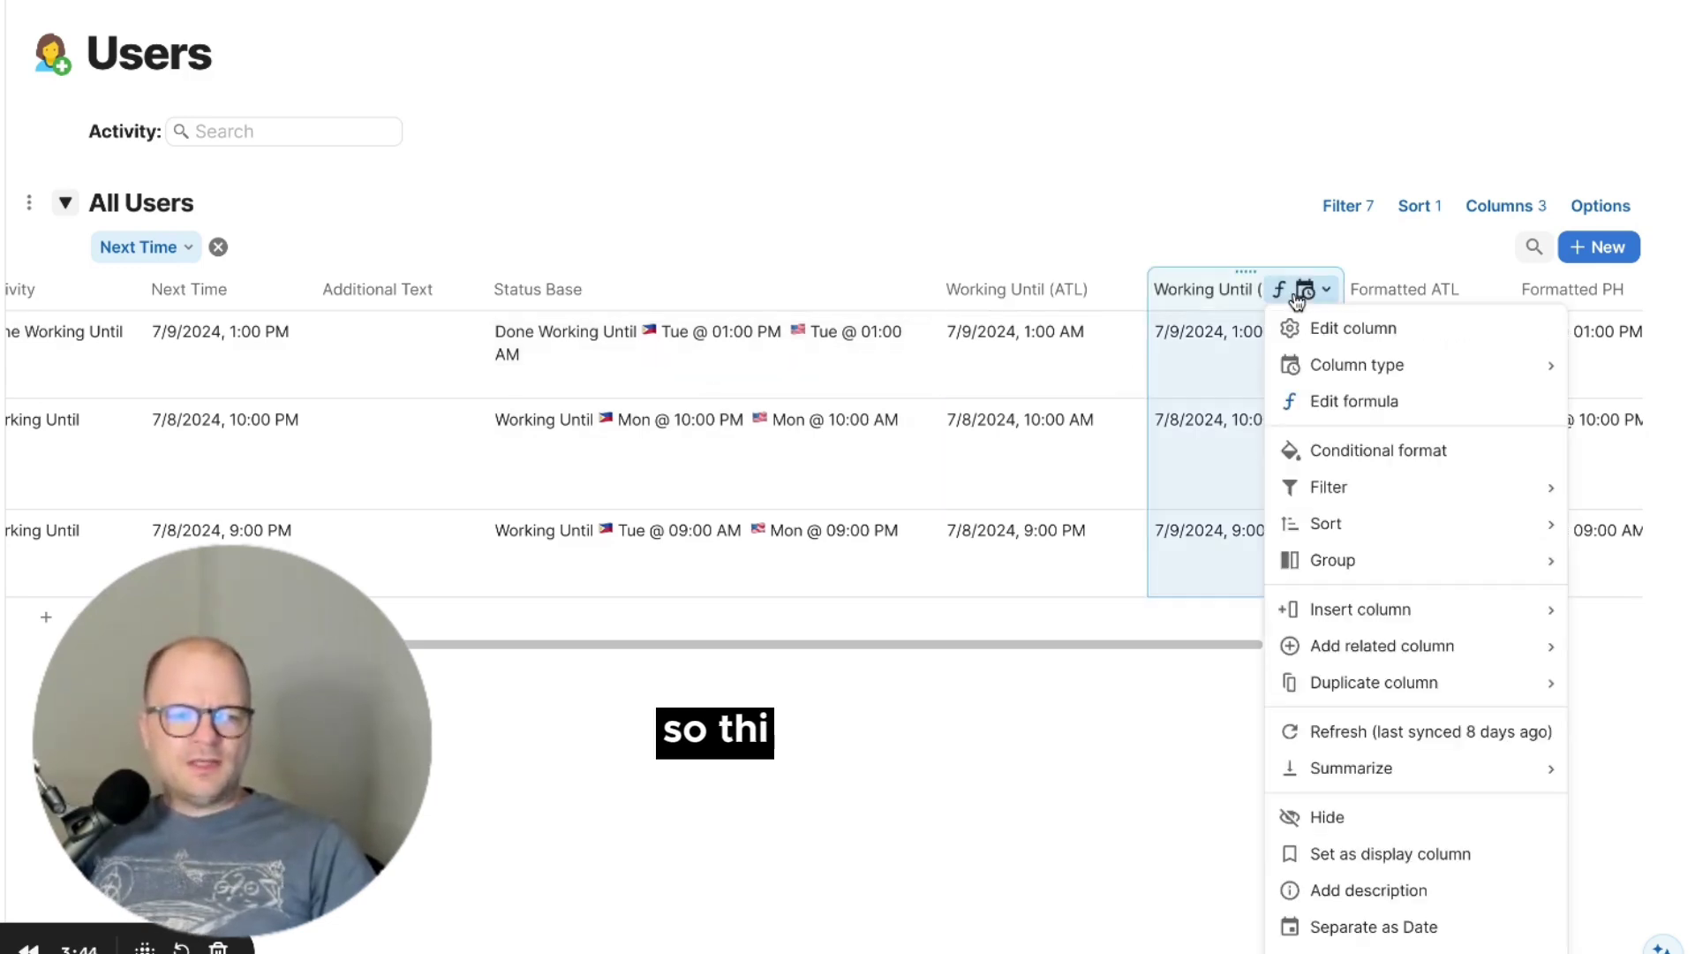
left_click(1300, 399)
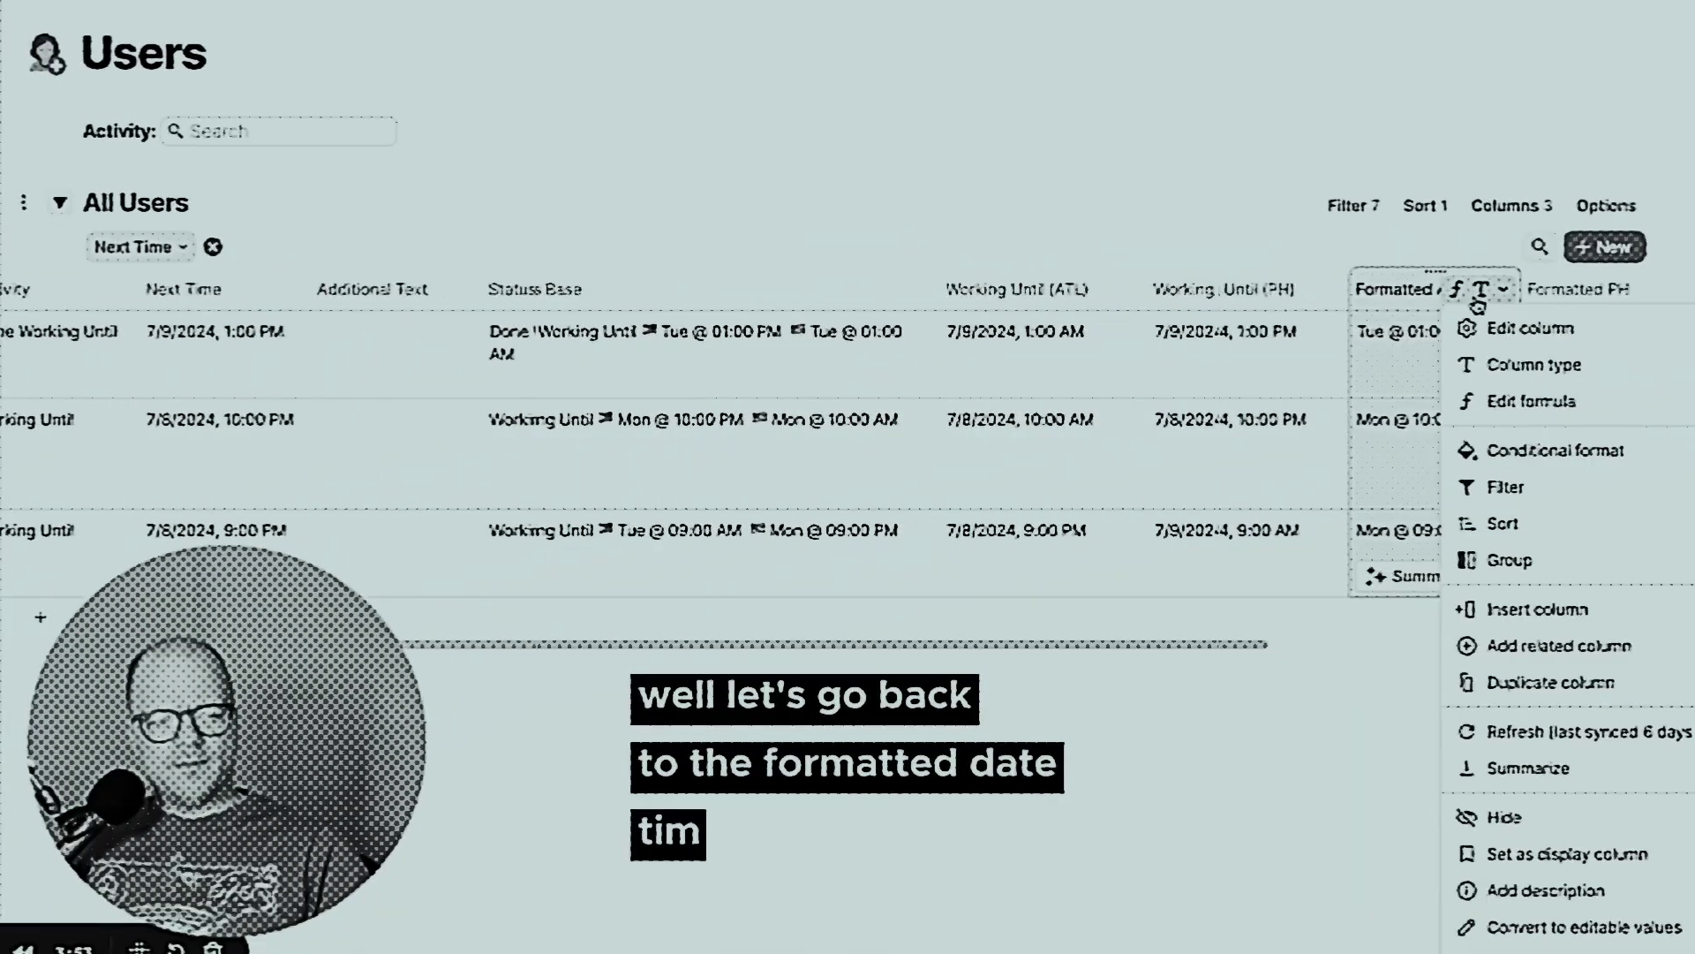
left_click(1519, 400)
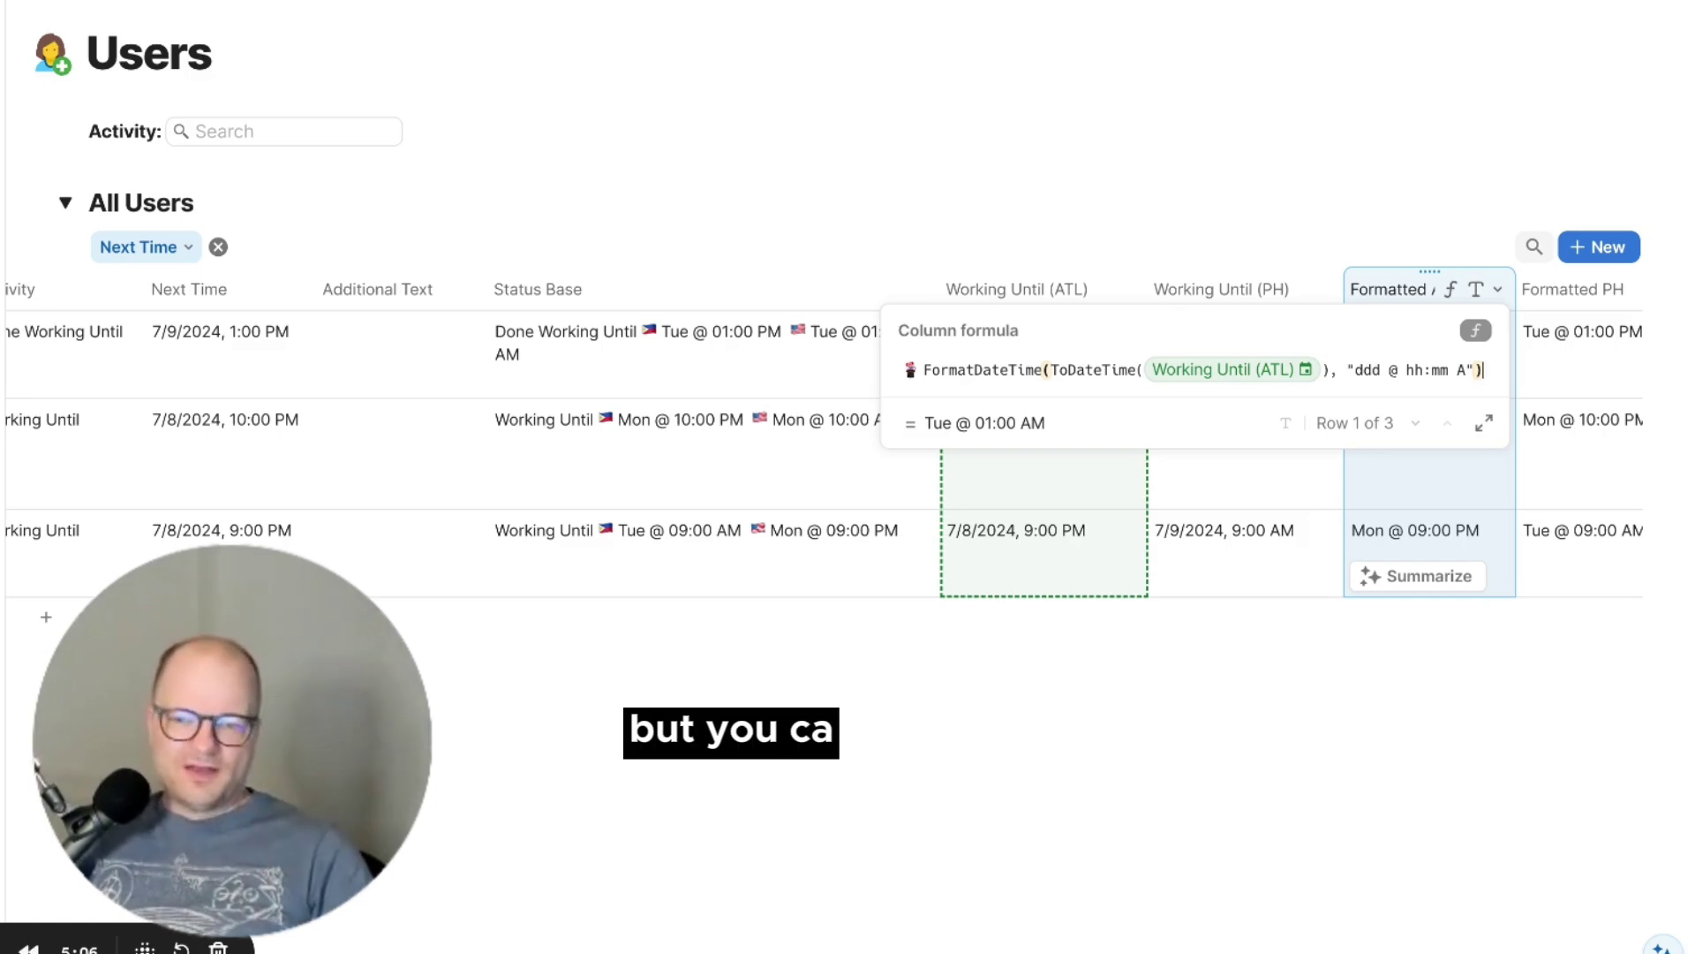
left_click(1089, 505)
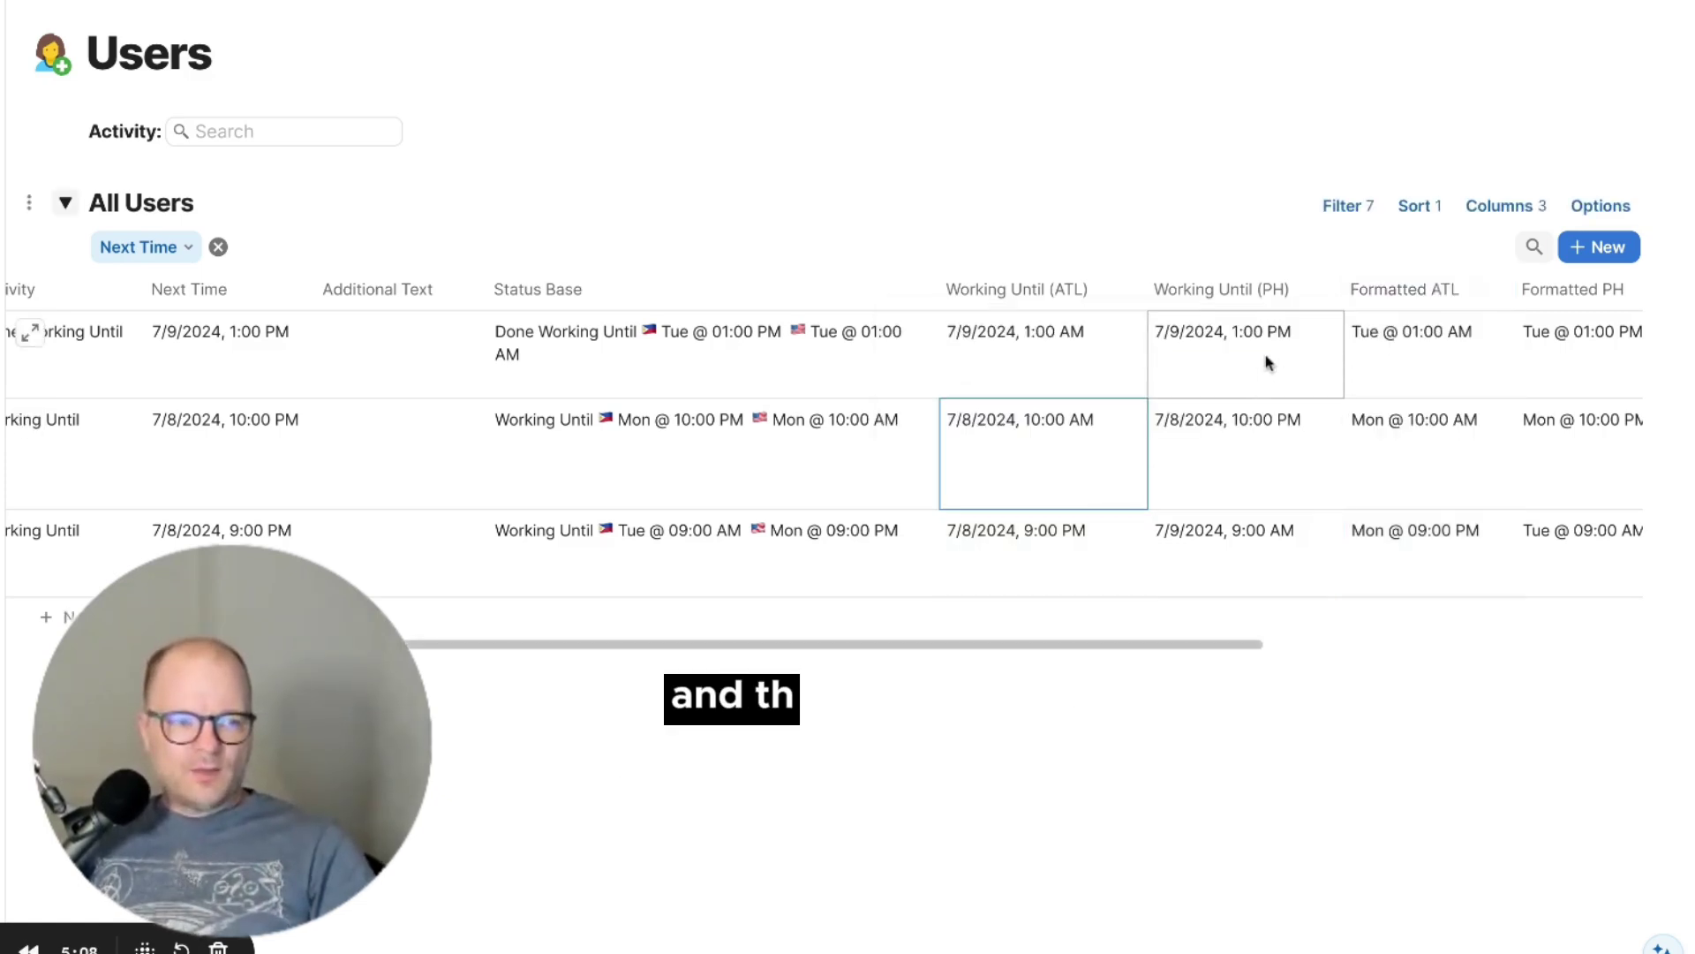
left_click(1283, 291)
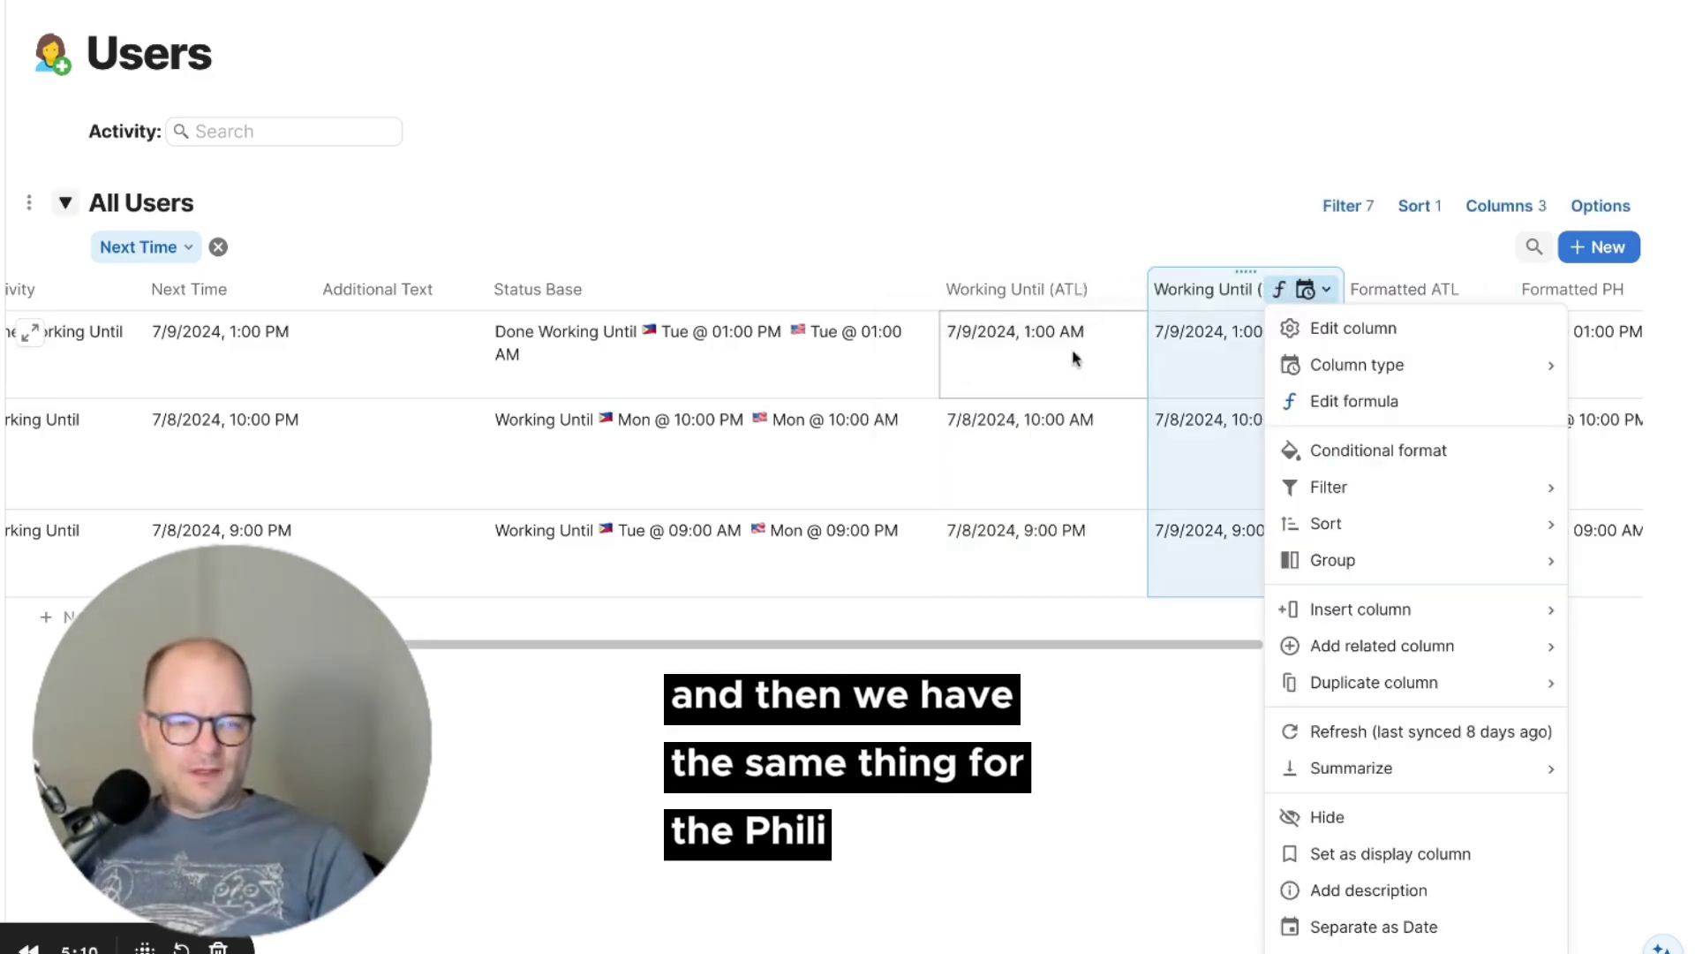
left_click(1351, 406)
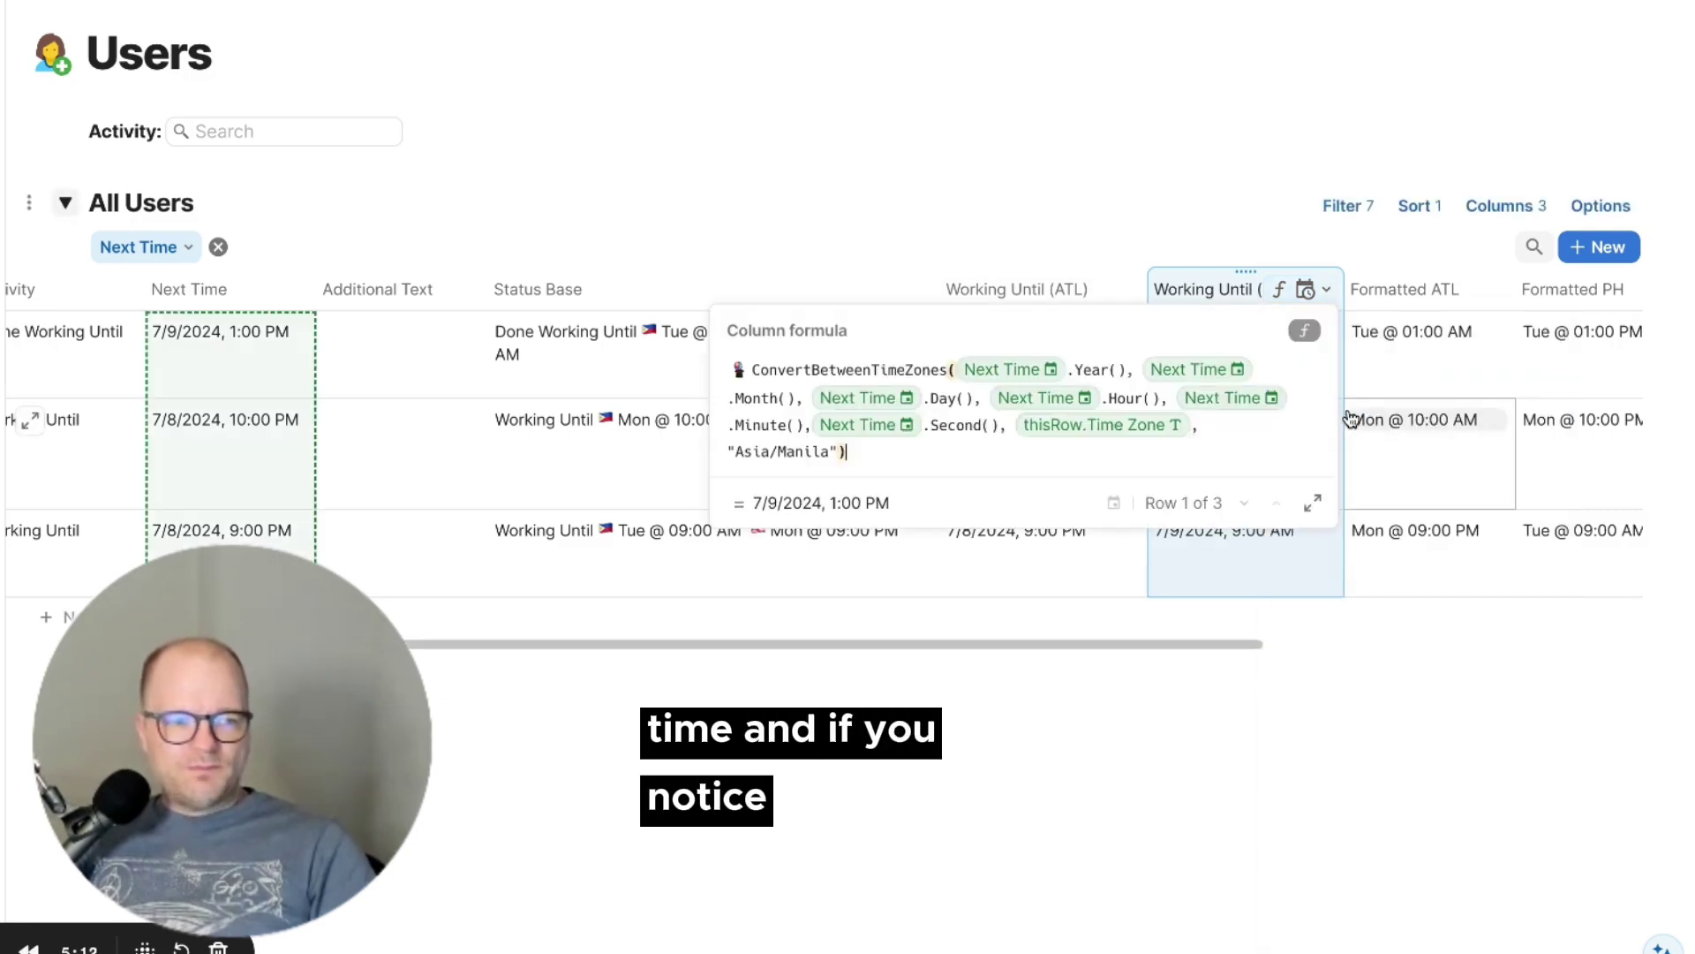
left_click(1480, 450)
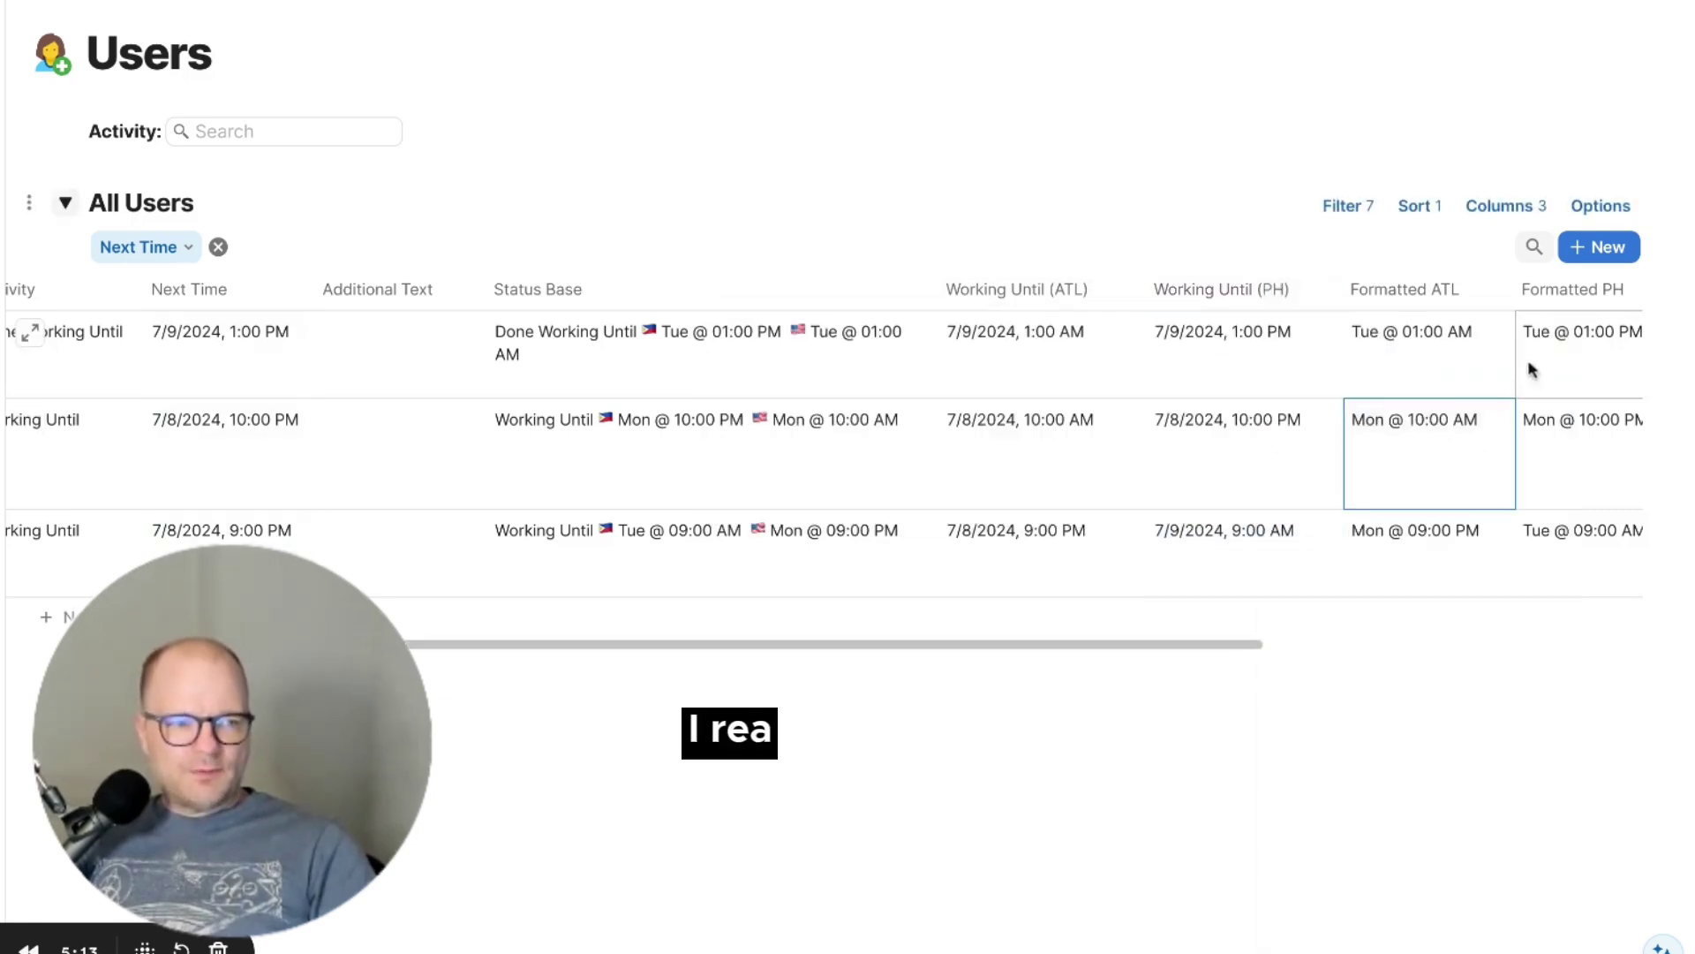
left_click(1625, 290)
left_click(1519, 405)
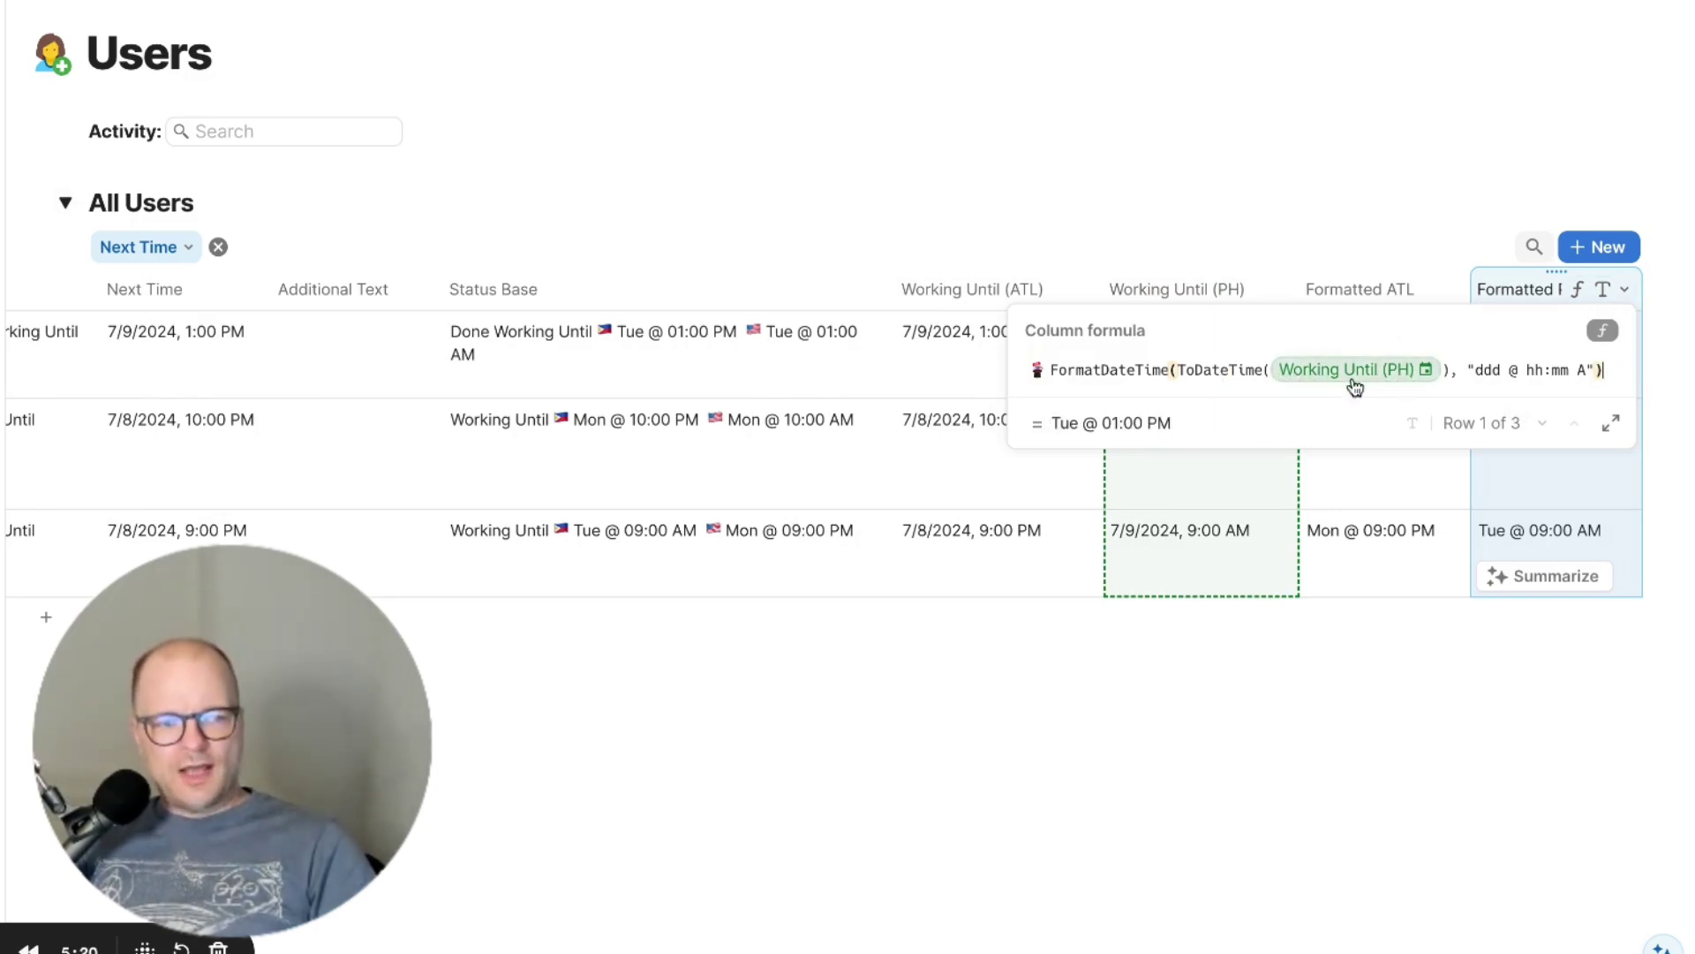
left_click(1348, 470)
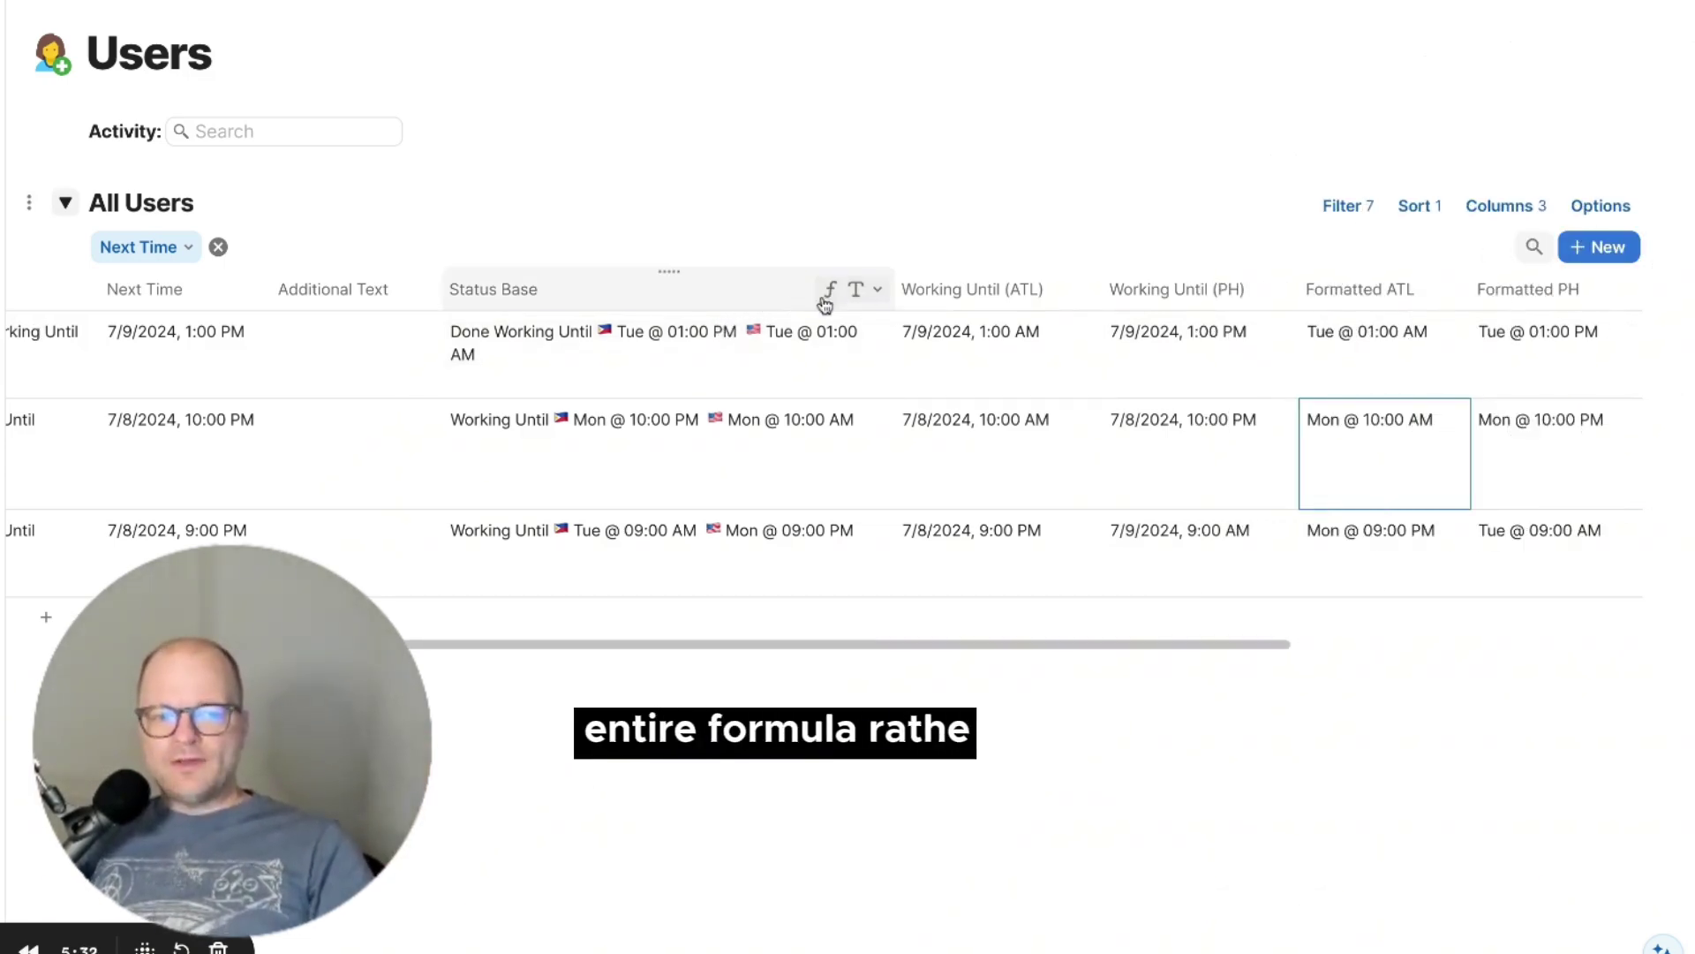
- Recheck the Status Base formula, then show the Working Until (PH) formula converting to Asia/Manila
left_click(831, 294)
left_click(852, 404)
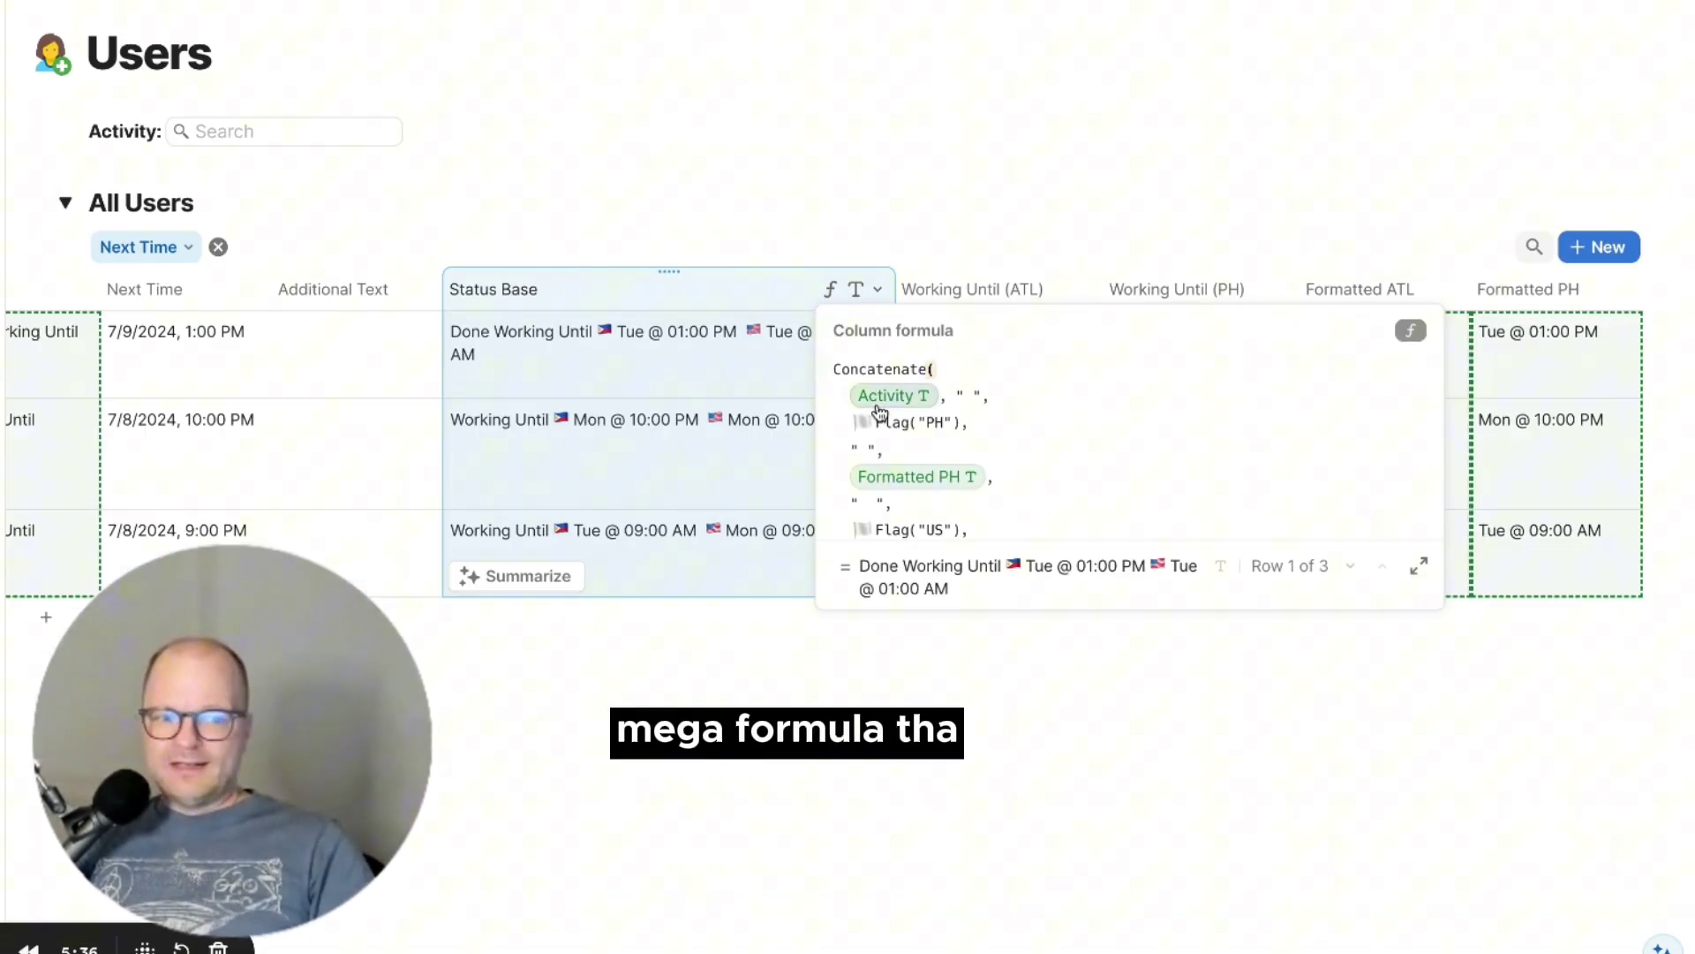
scroll(879, 412, "down", 2)
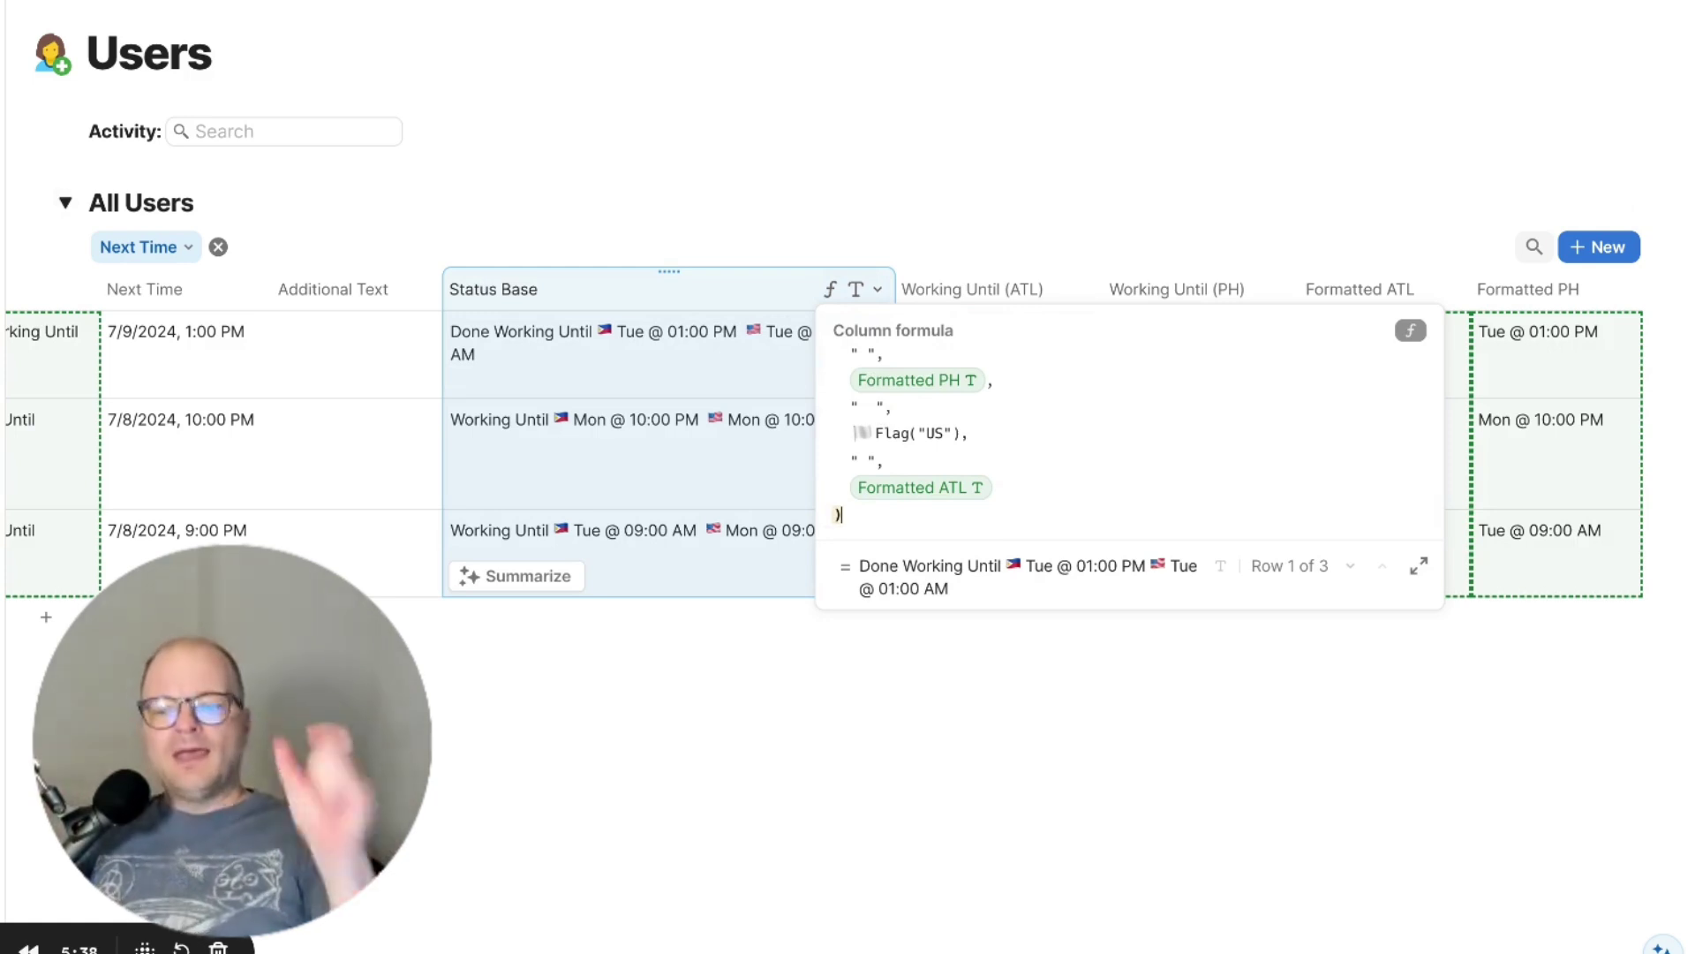
left_click(718, 378)
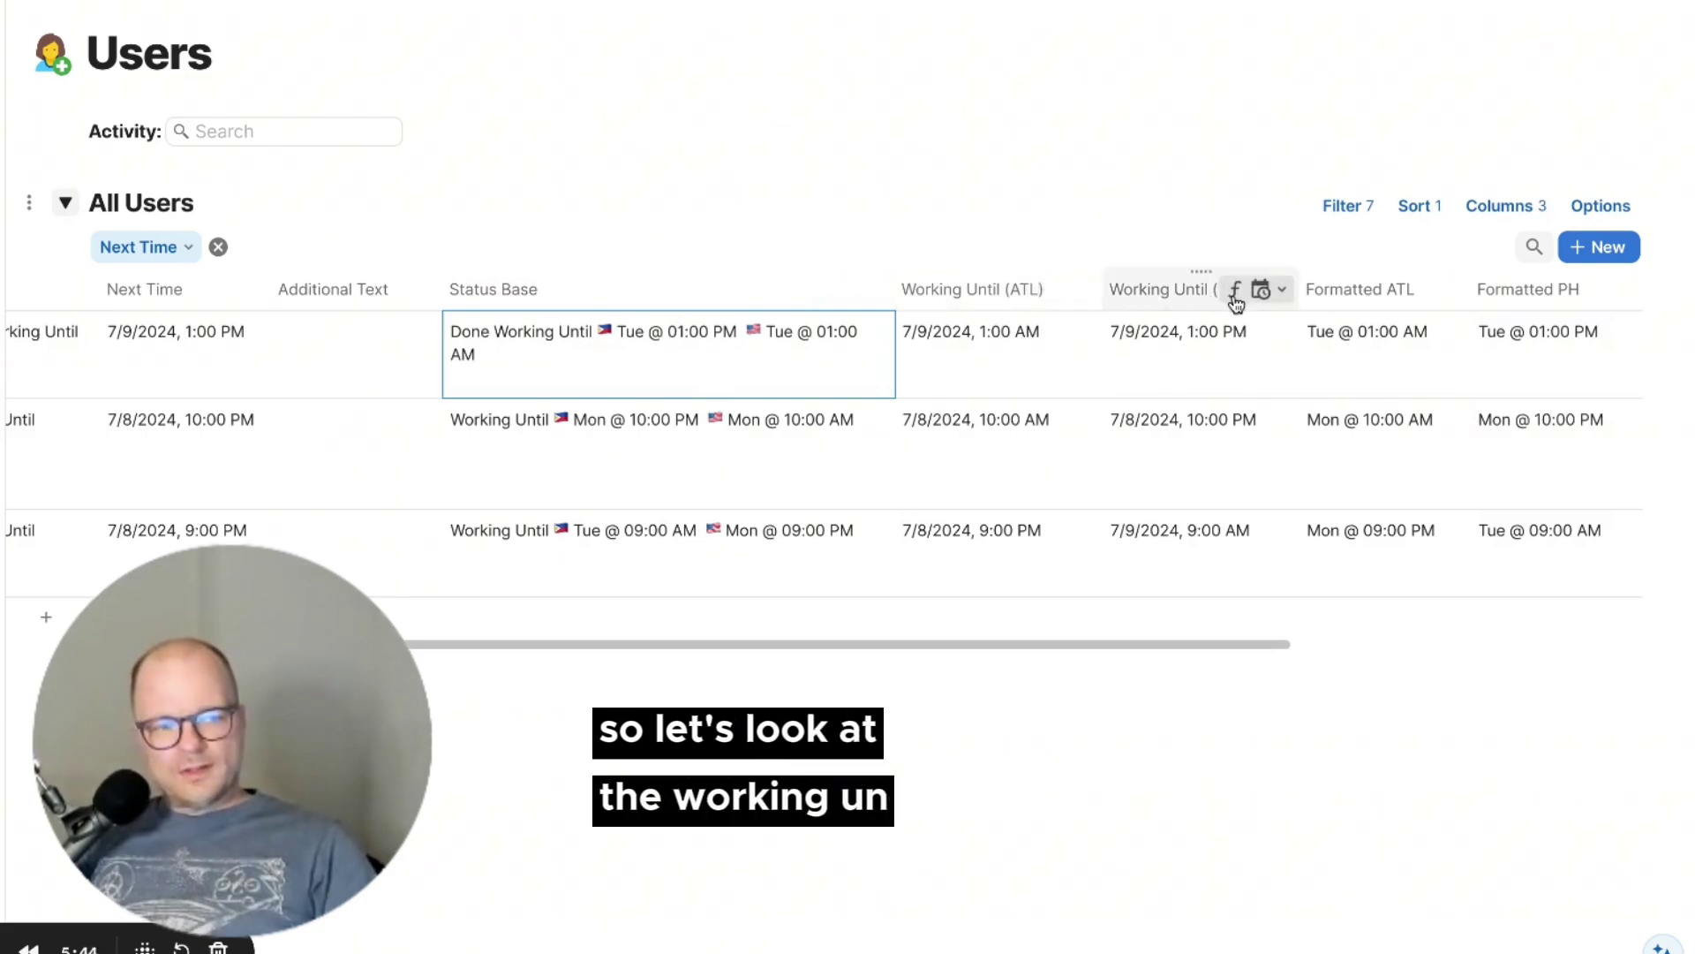
left_click(1239, 300)
left_click(1271, 400)
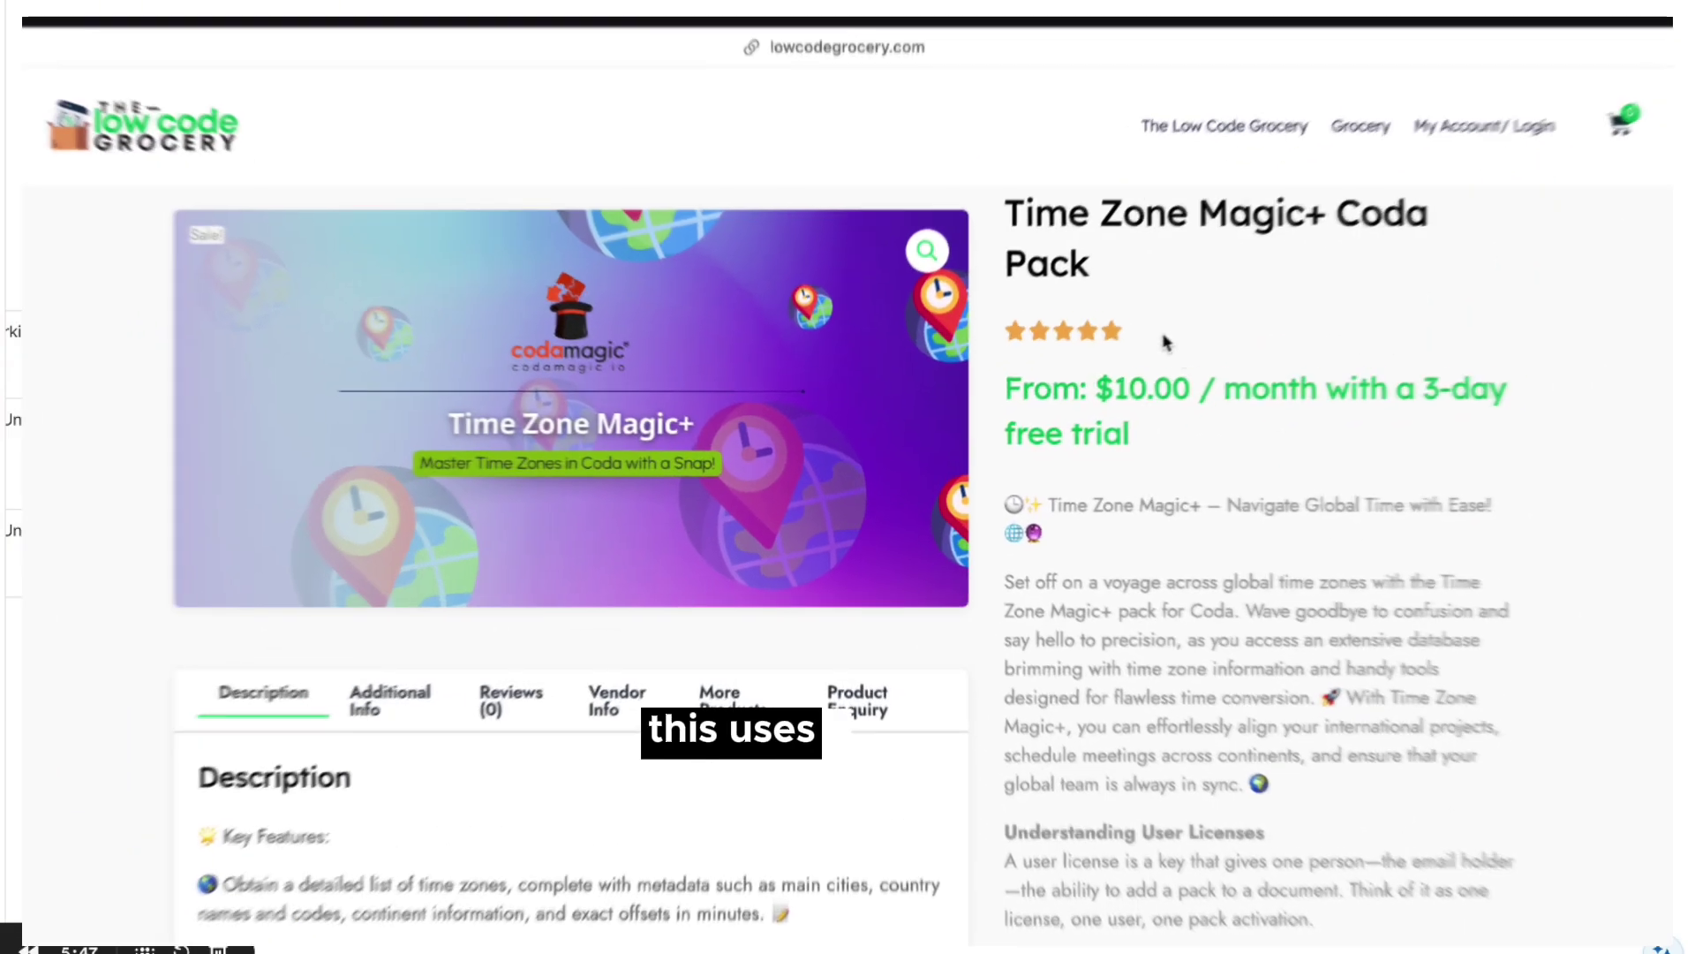
- Browse the Time Zone Magic+ product page and step through its subscription period options
scroll(1236, 442, "down", 5)
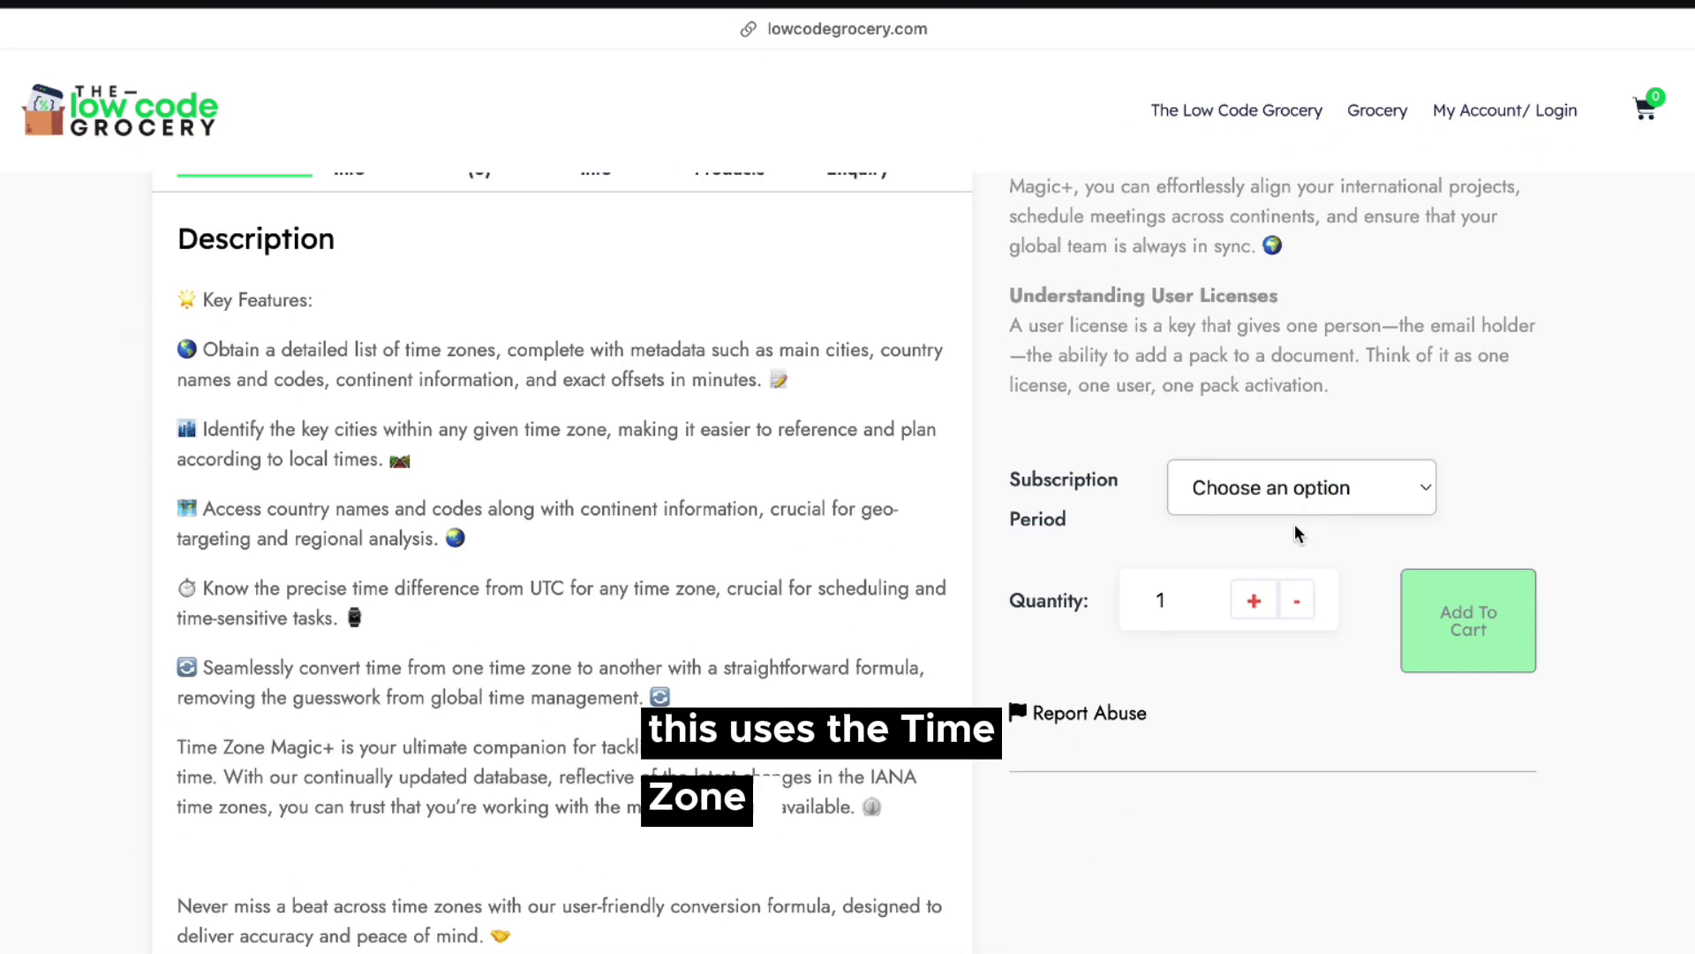
left_click(1291, 488)
key("Down")
key("Down")
scroll(1408, 413, "up", 6)
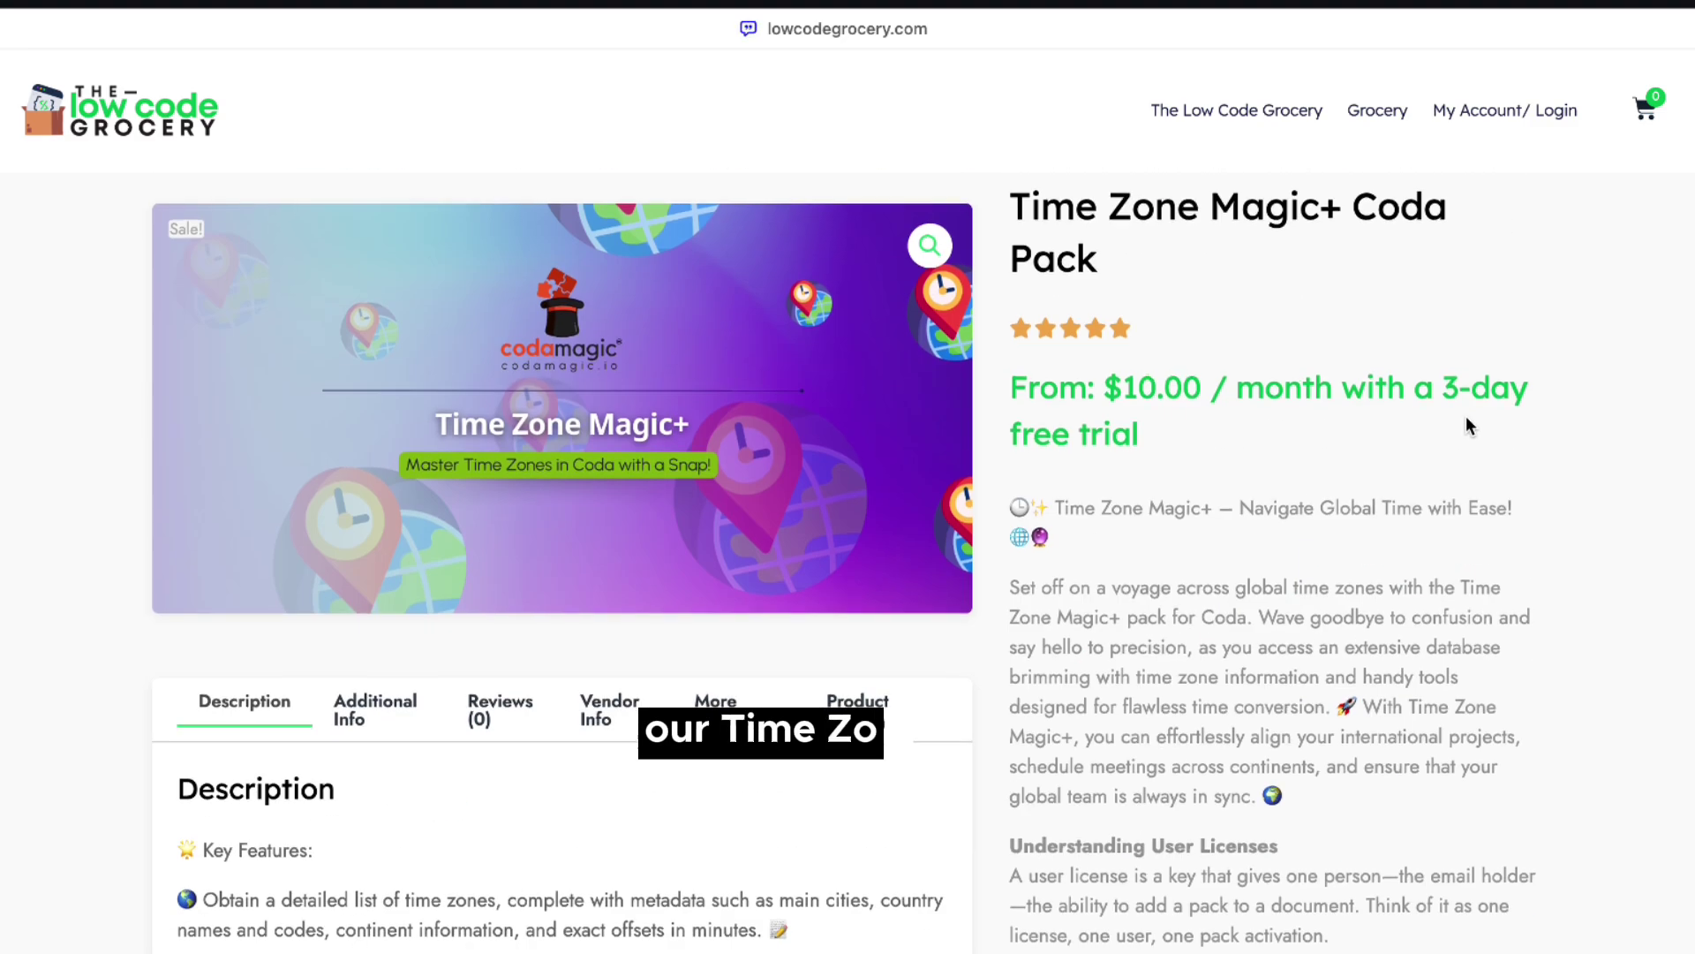
scroll(1408, 413, "down", 7)
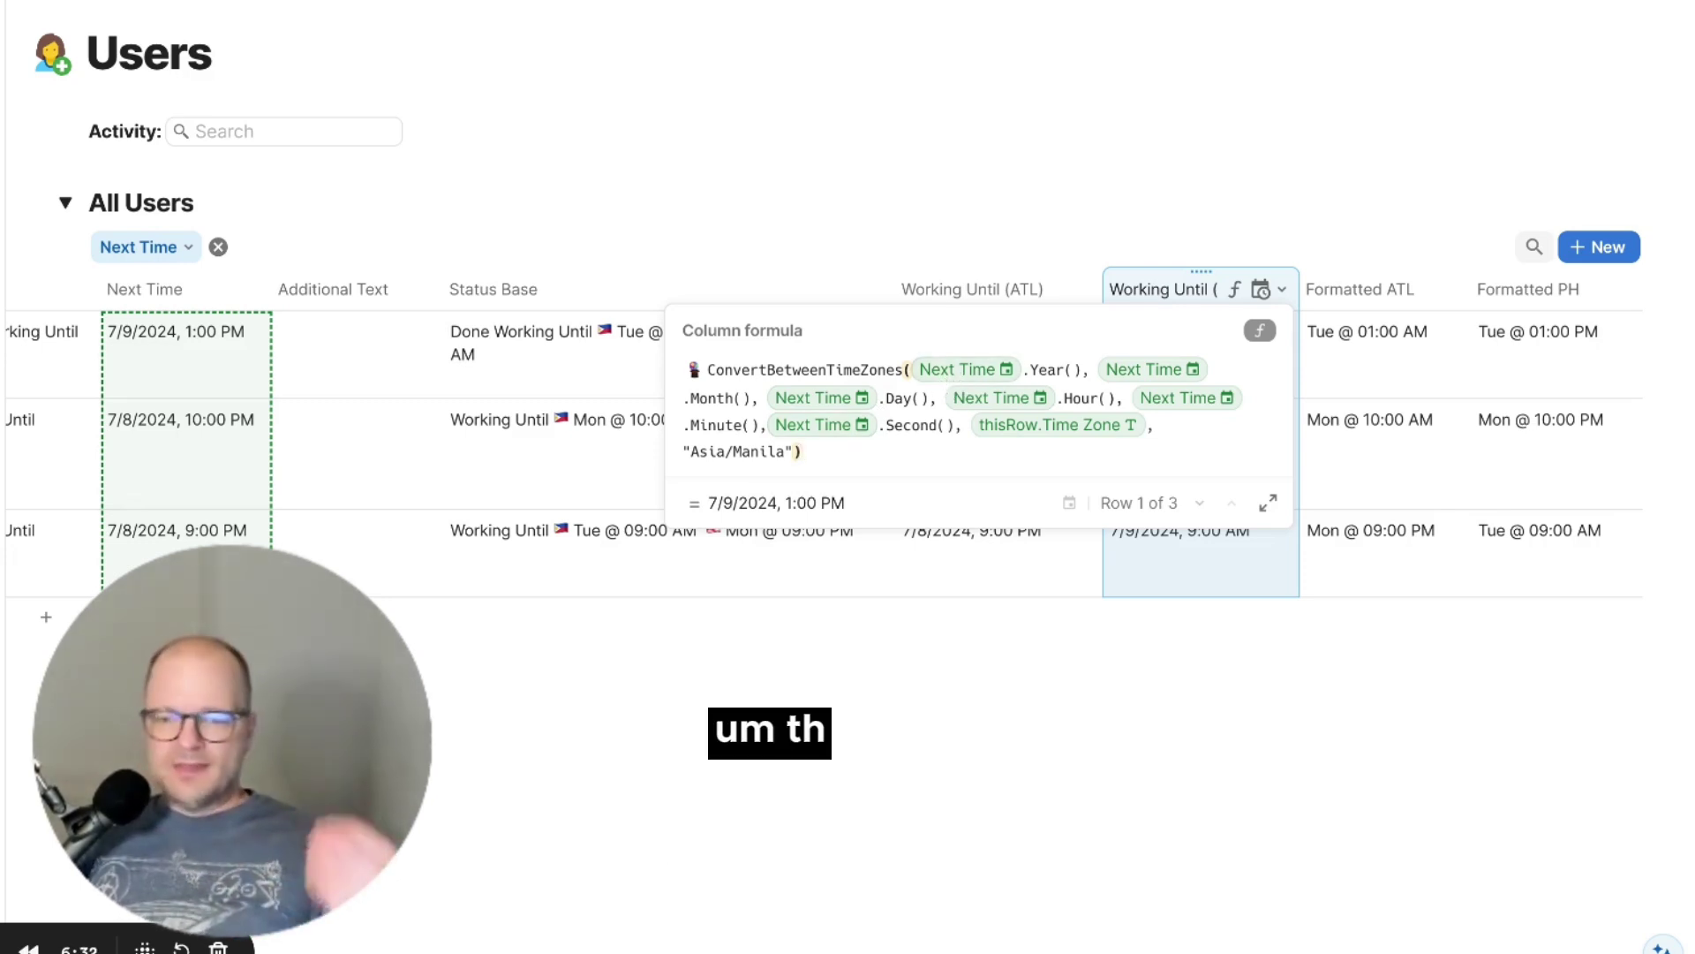
- Close the Working Until (PH) formula to return to the All Users table
key("Escape")
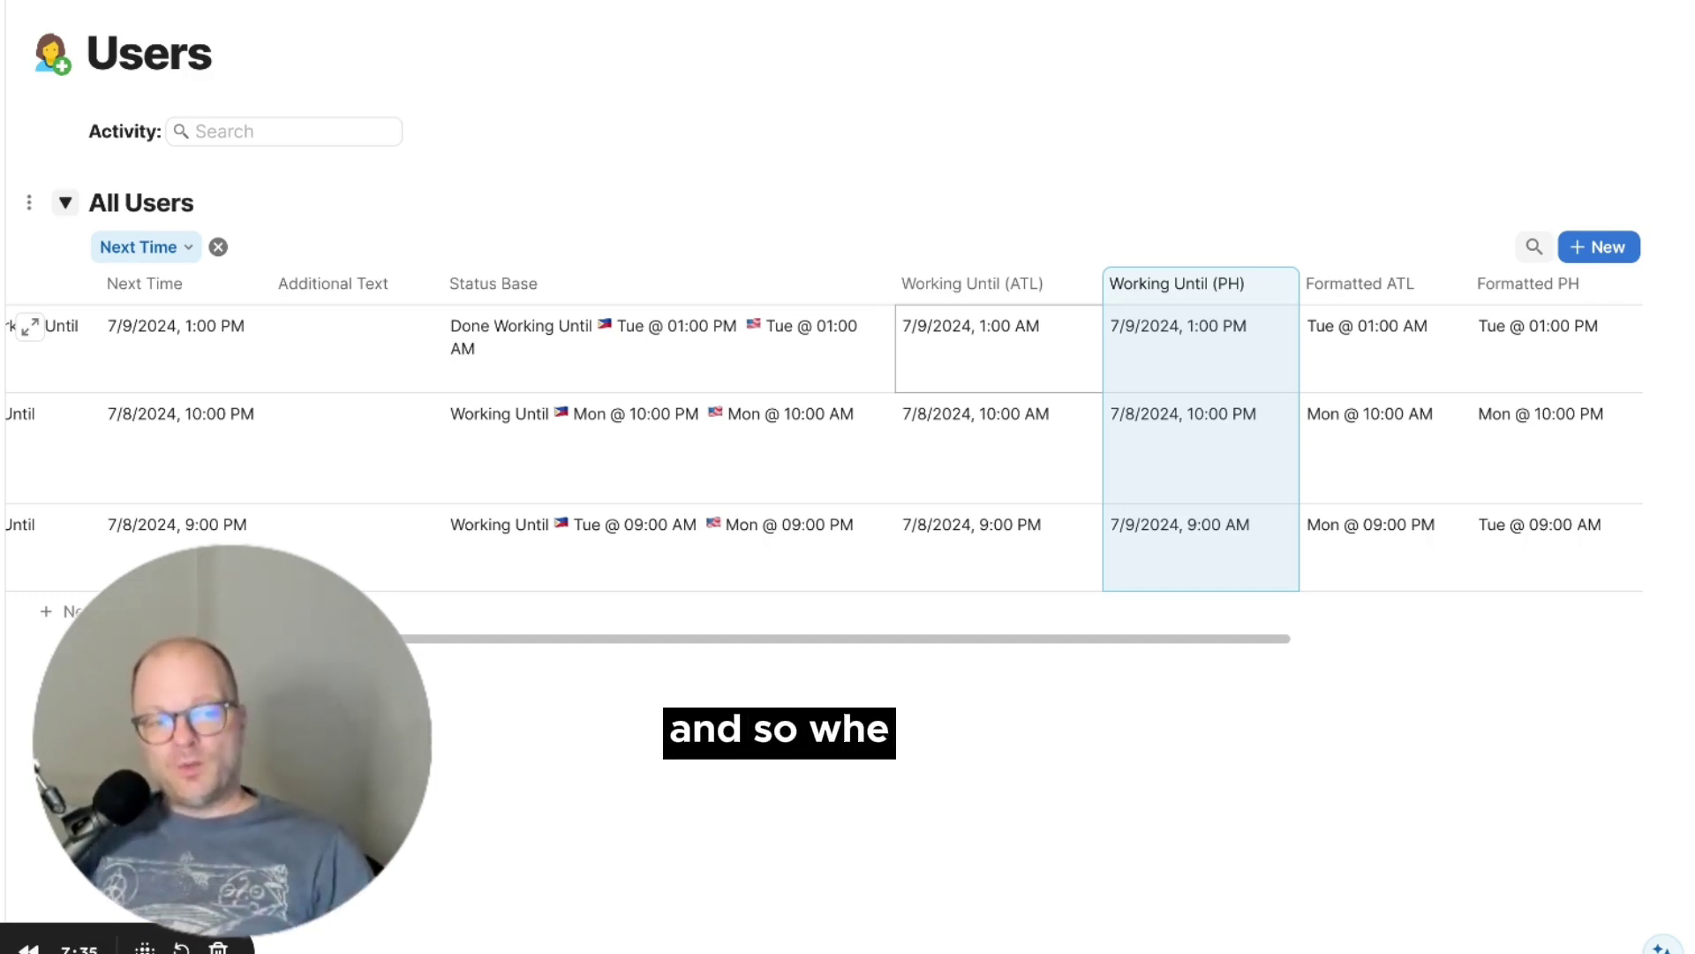
left_click(1045, 293)
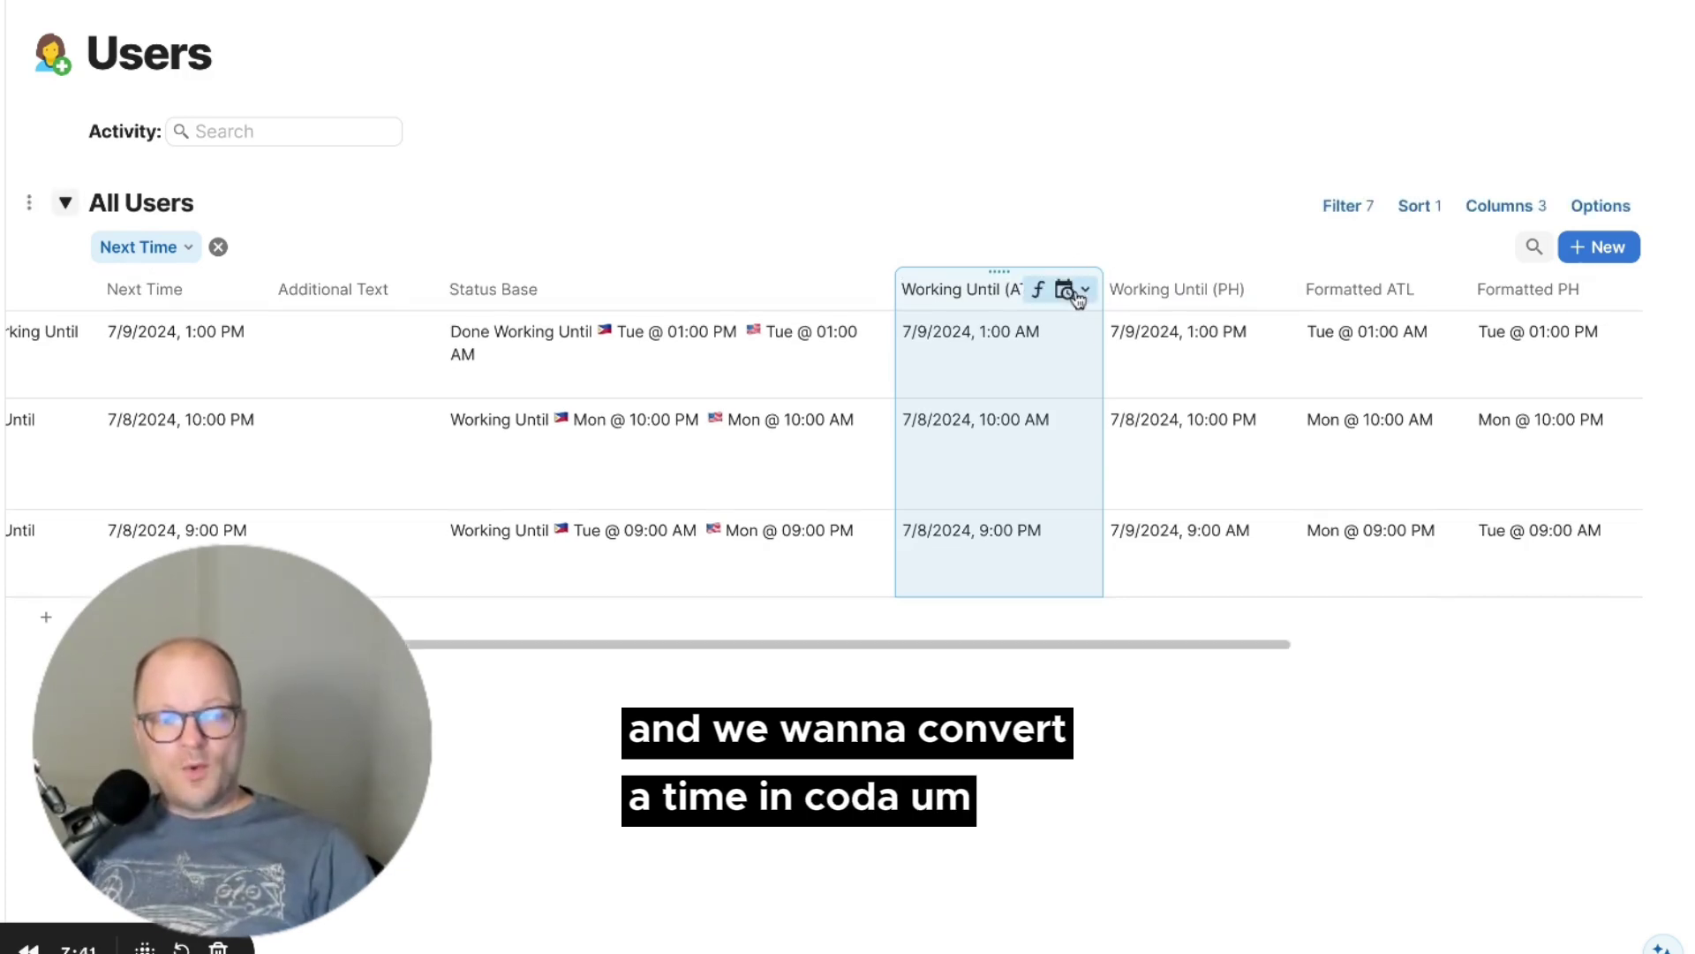
left_click(1083, 291)
left_click(1074, 405)
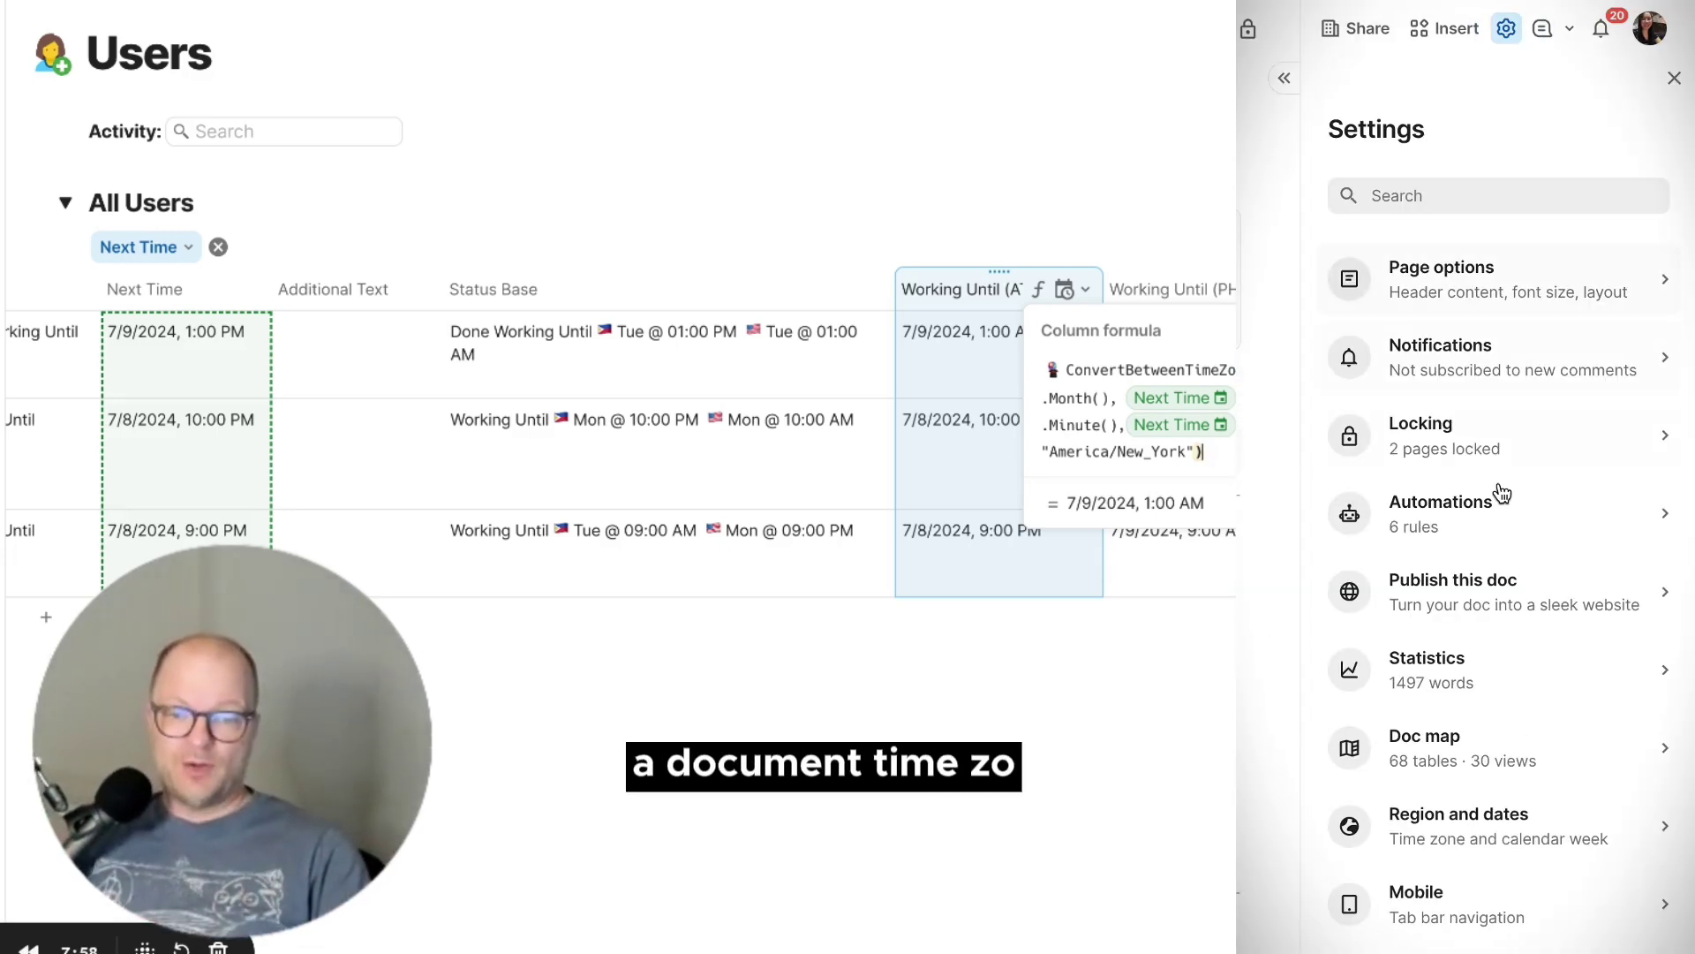
left_click(1475, 839)
left_click(1654, 364)
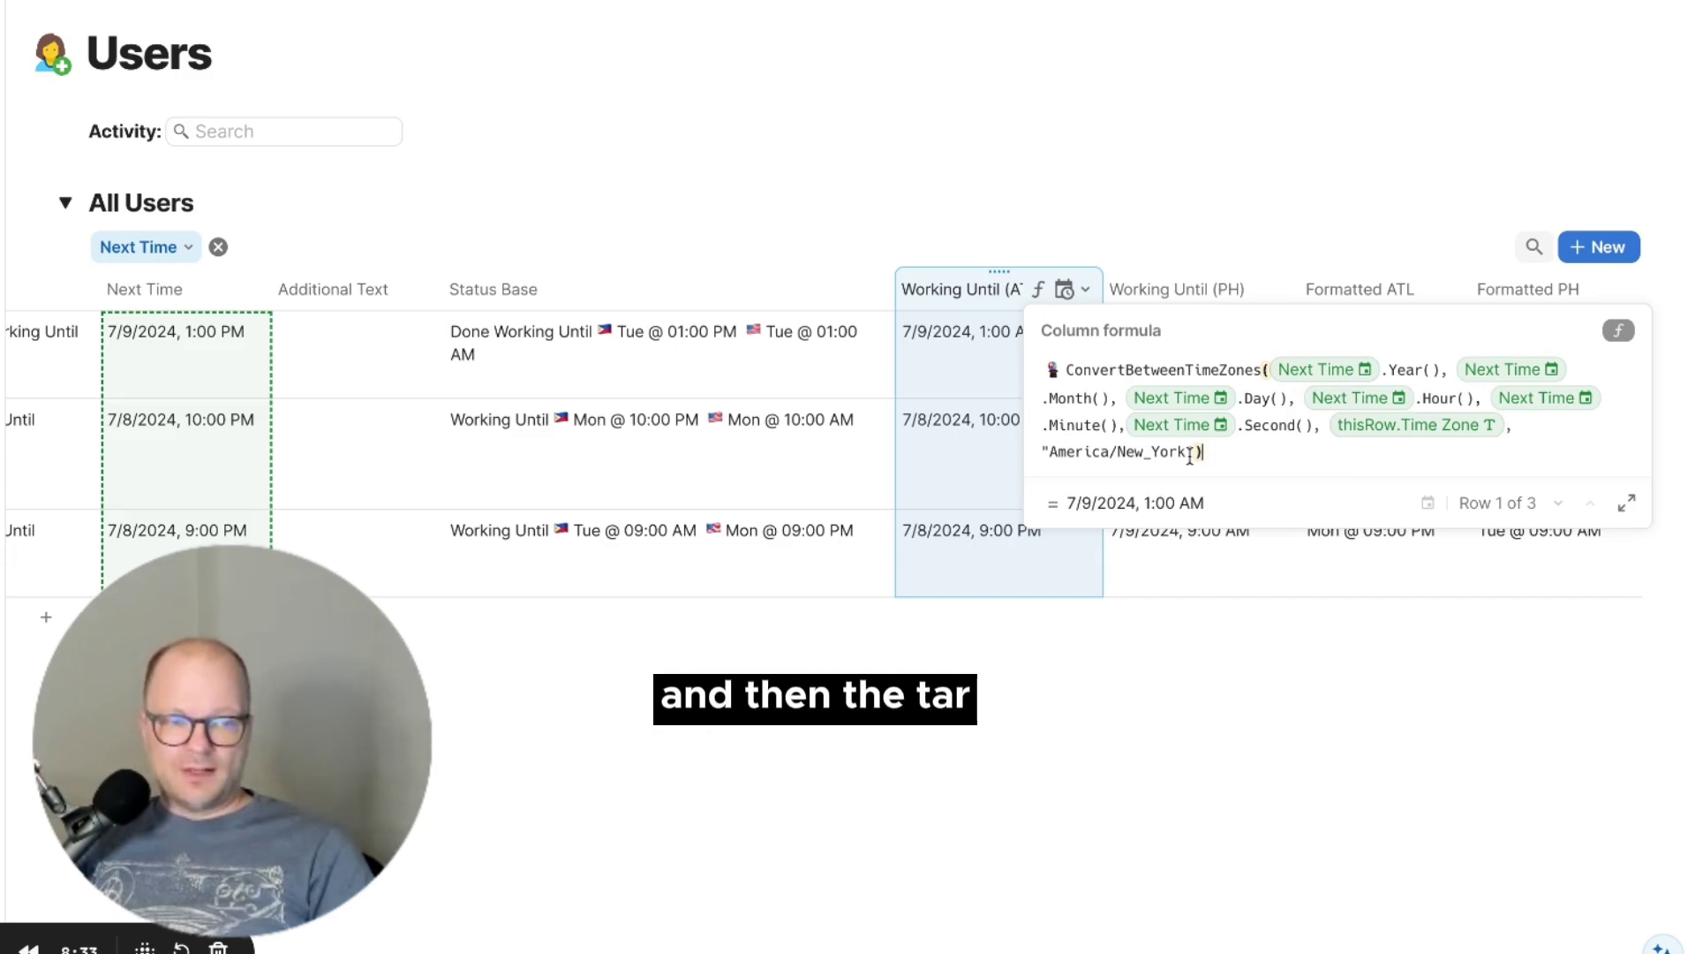
left_click(965, 382)
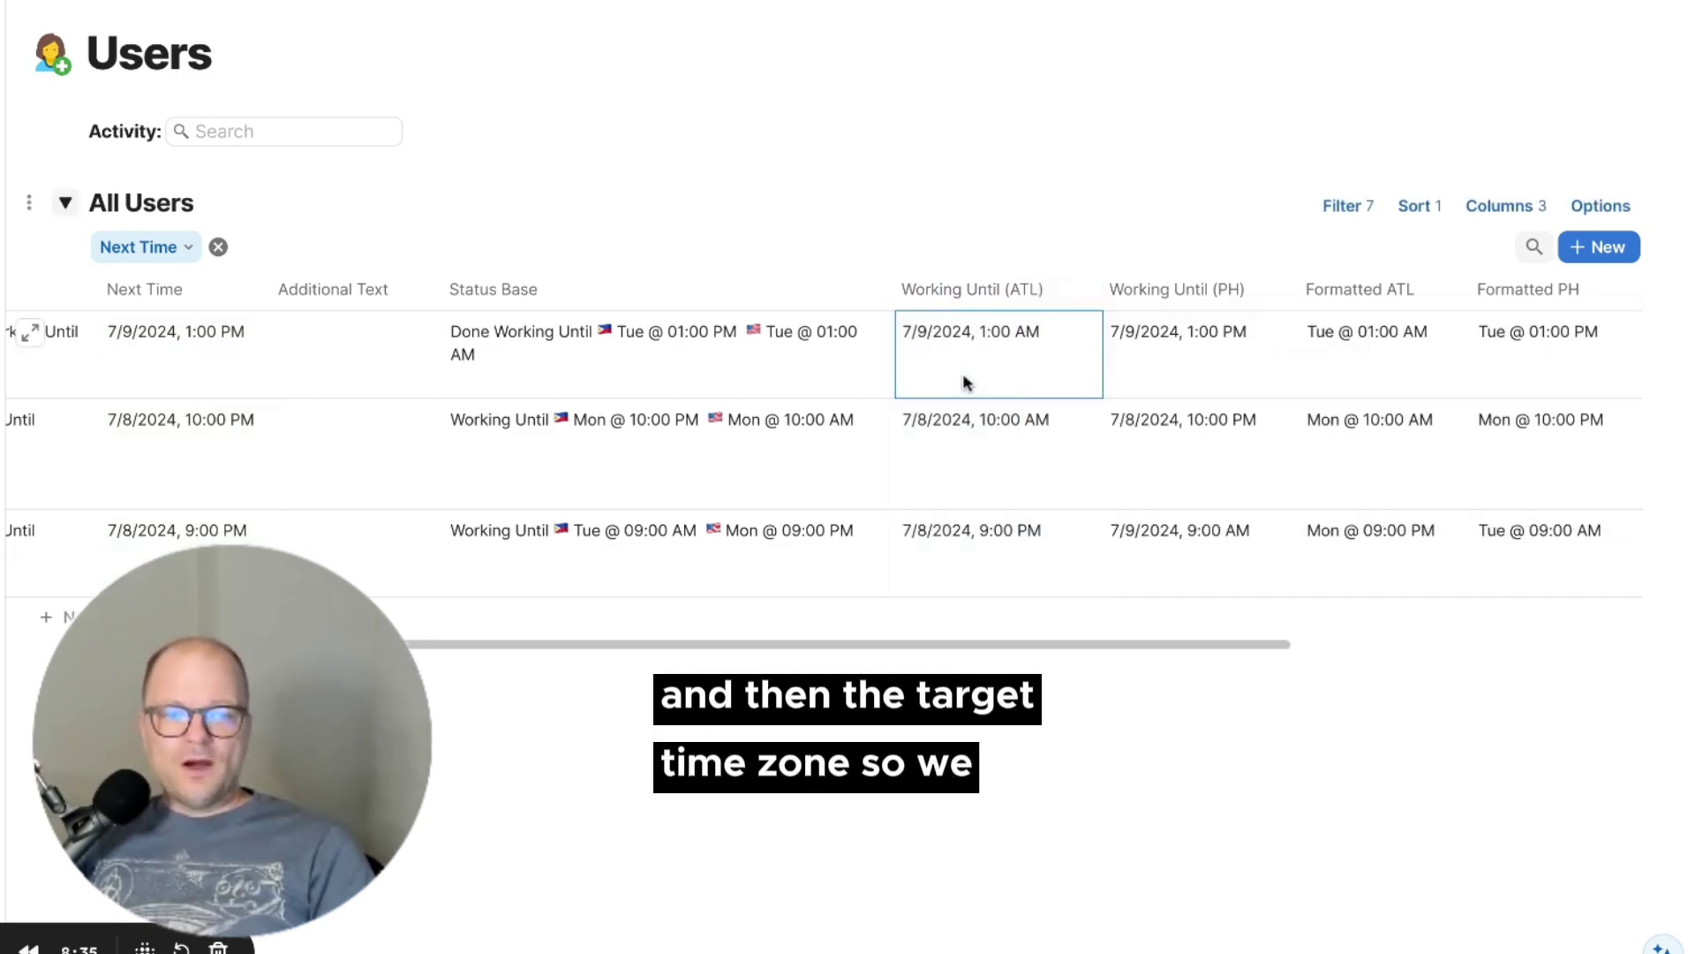
scroll(965, 381, "left", 5)
left_click(374, 381)
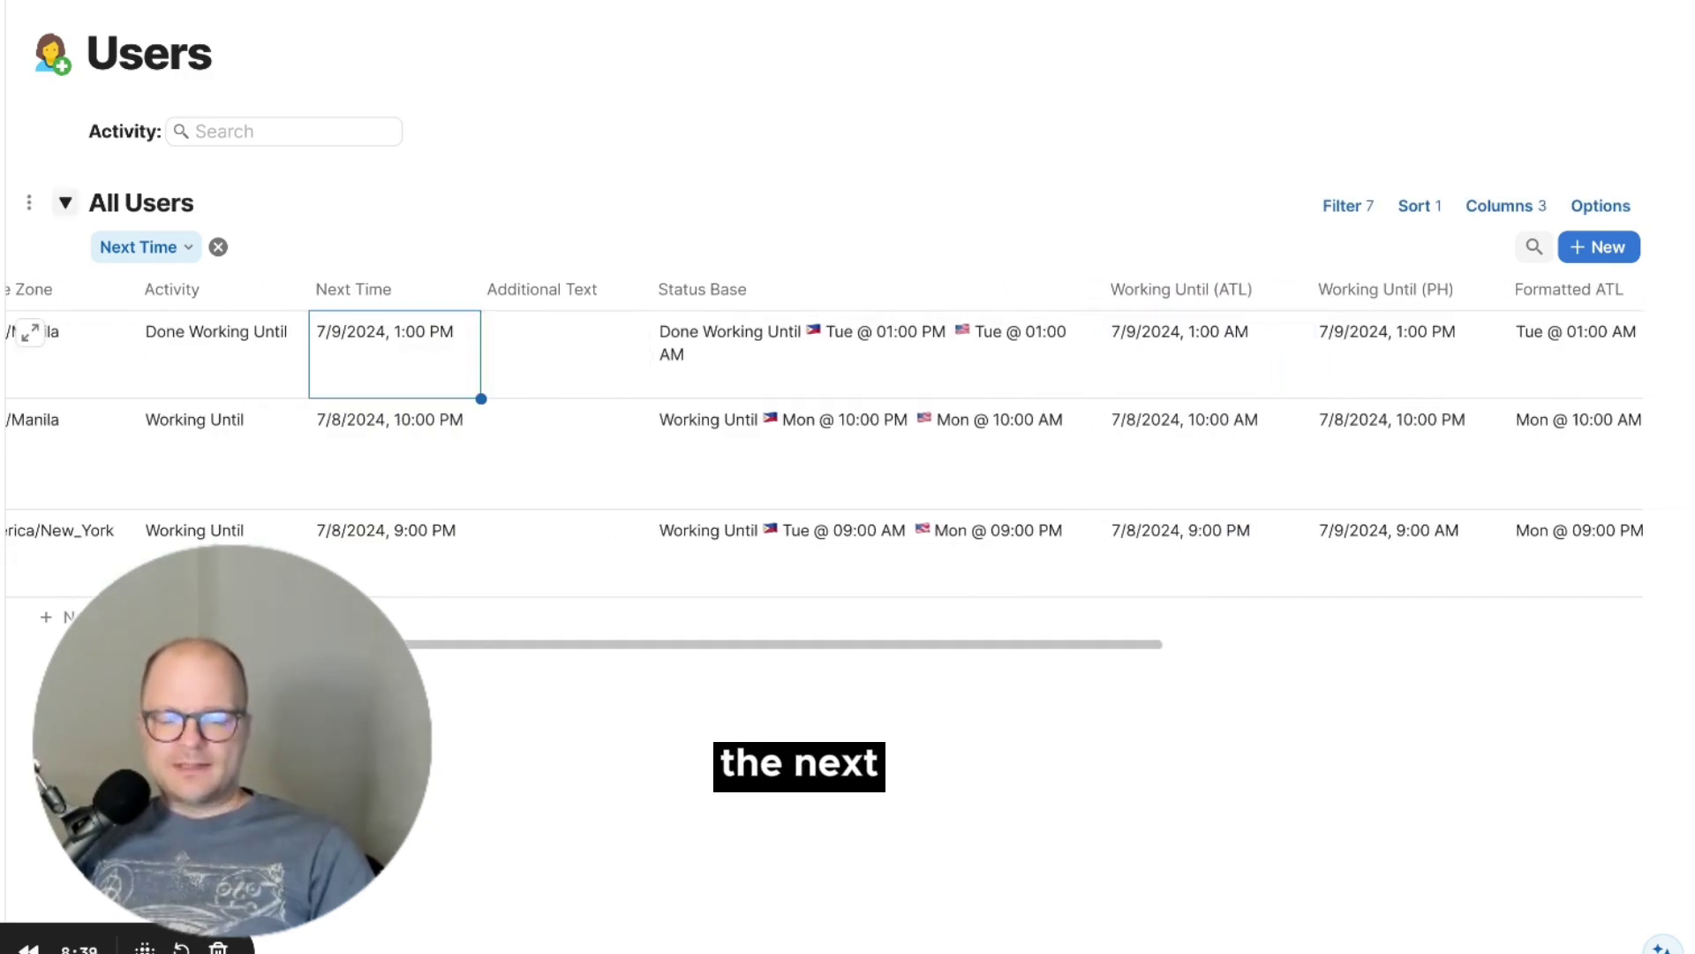
left_click(369, 439)
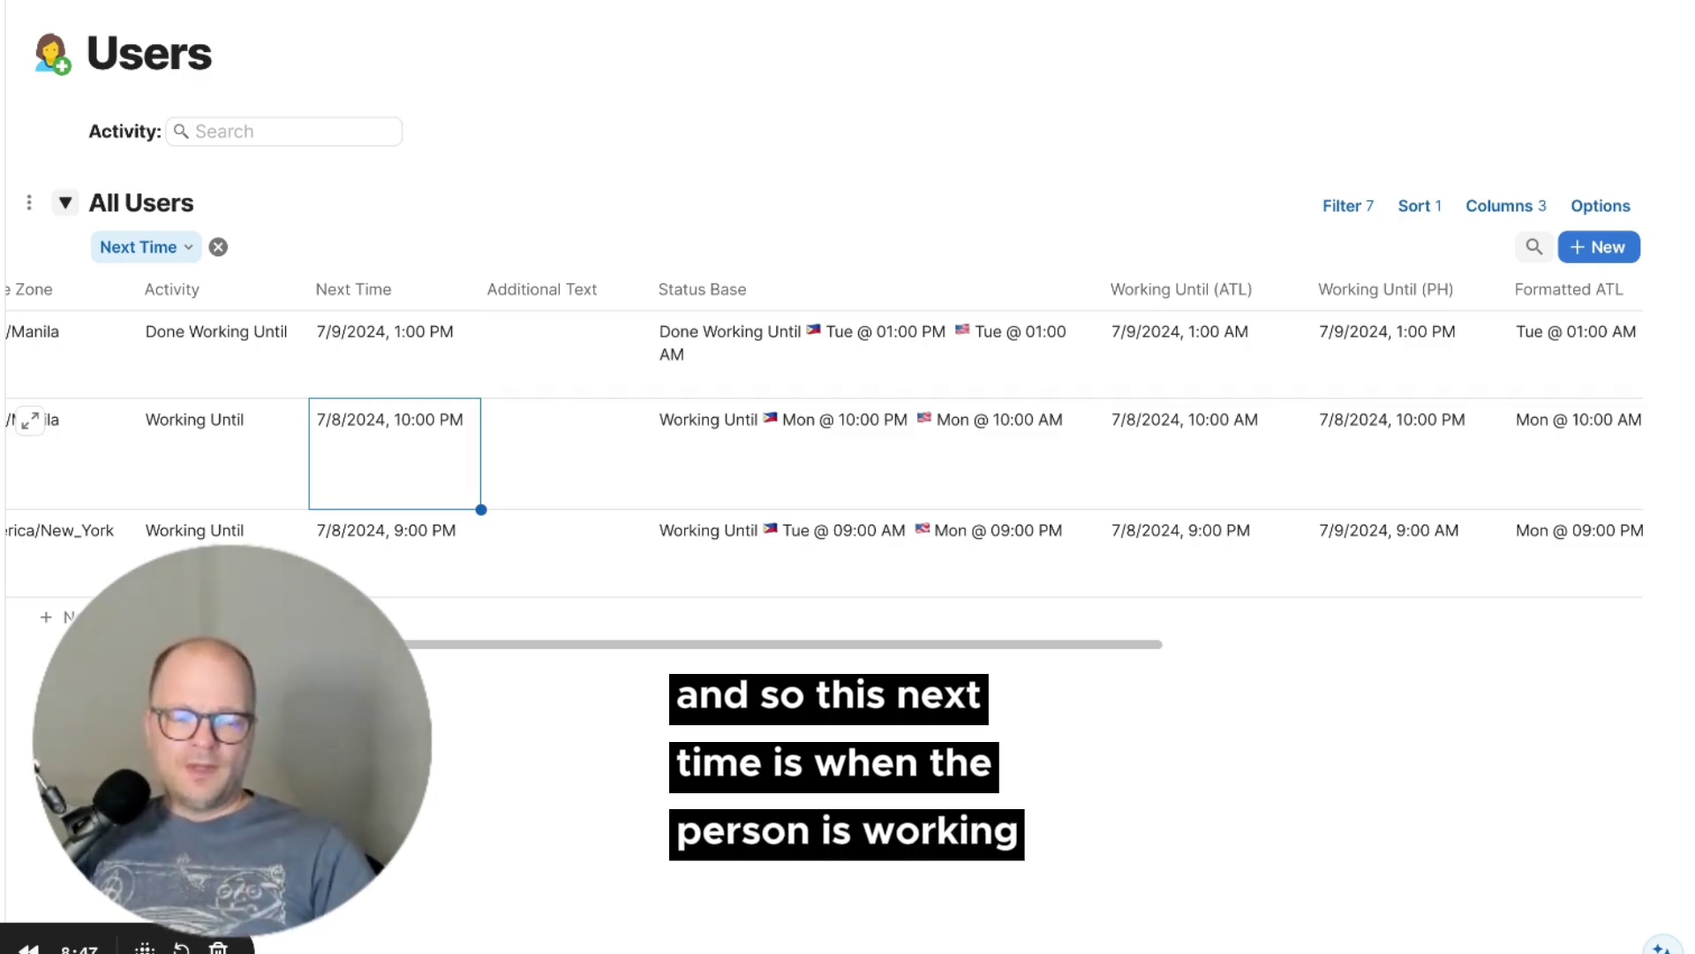
scroll(848, 424, "left", 3)
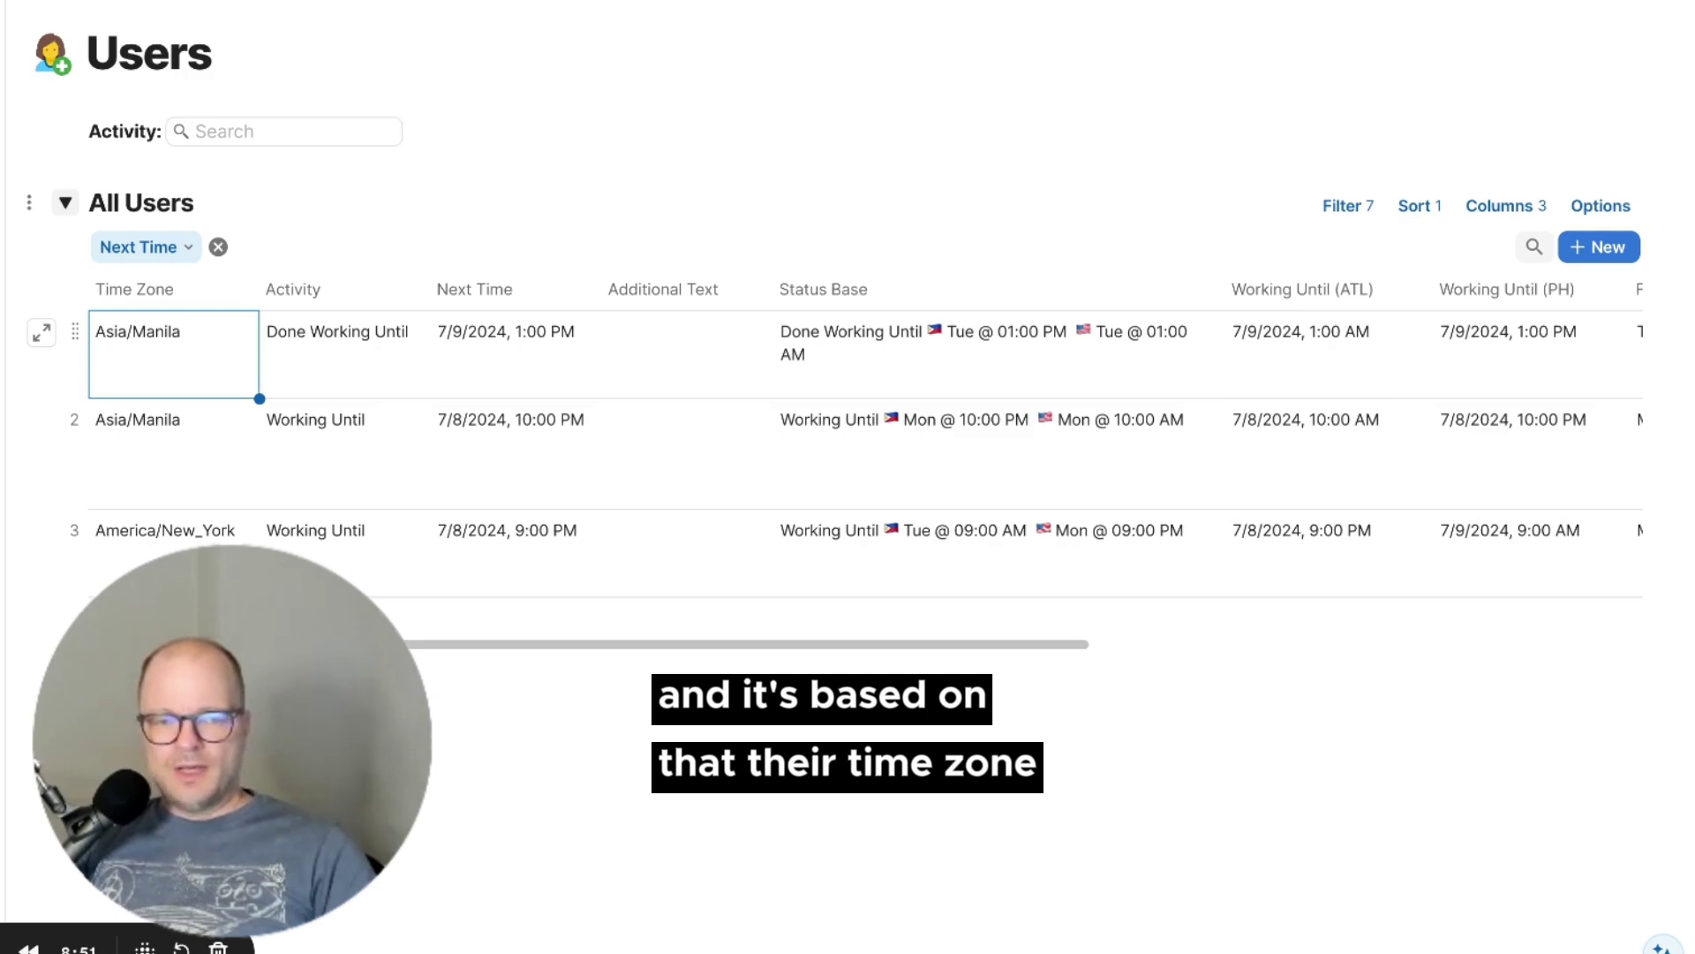
scroll(382, 390, "right", 5)
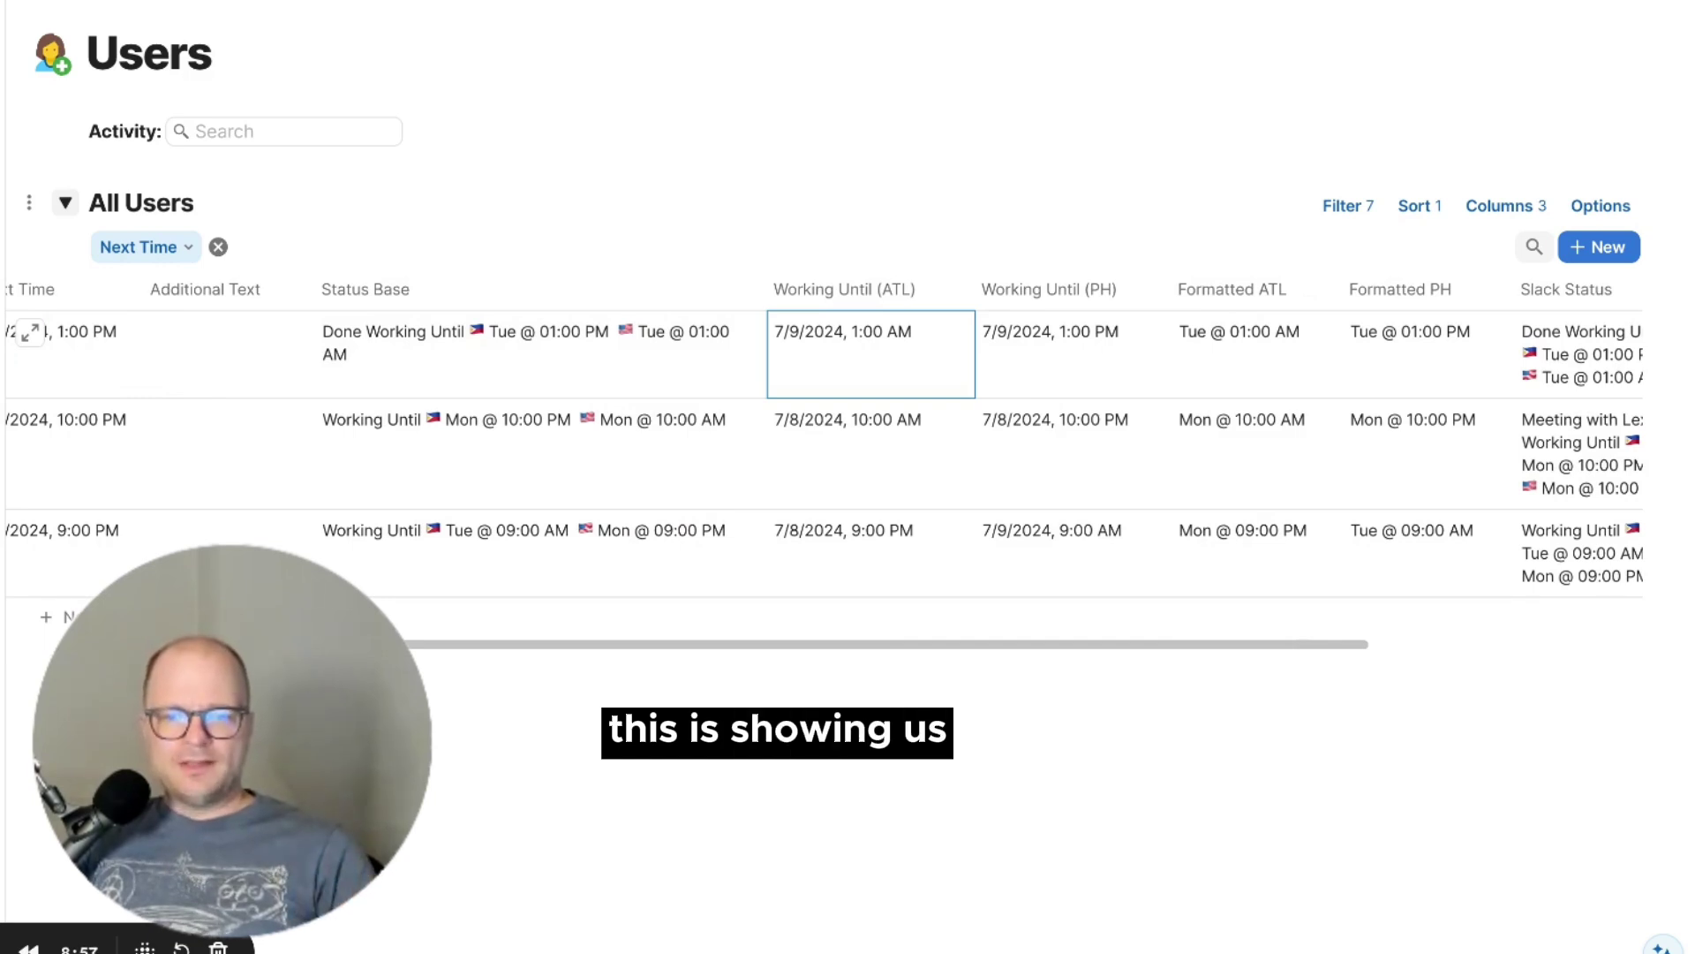
scroll(700, 367, "left", 5)
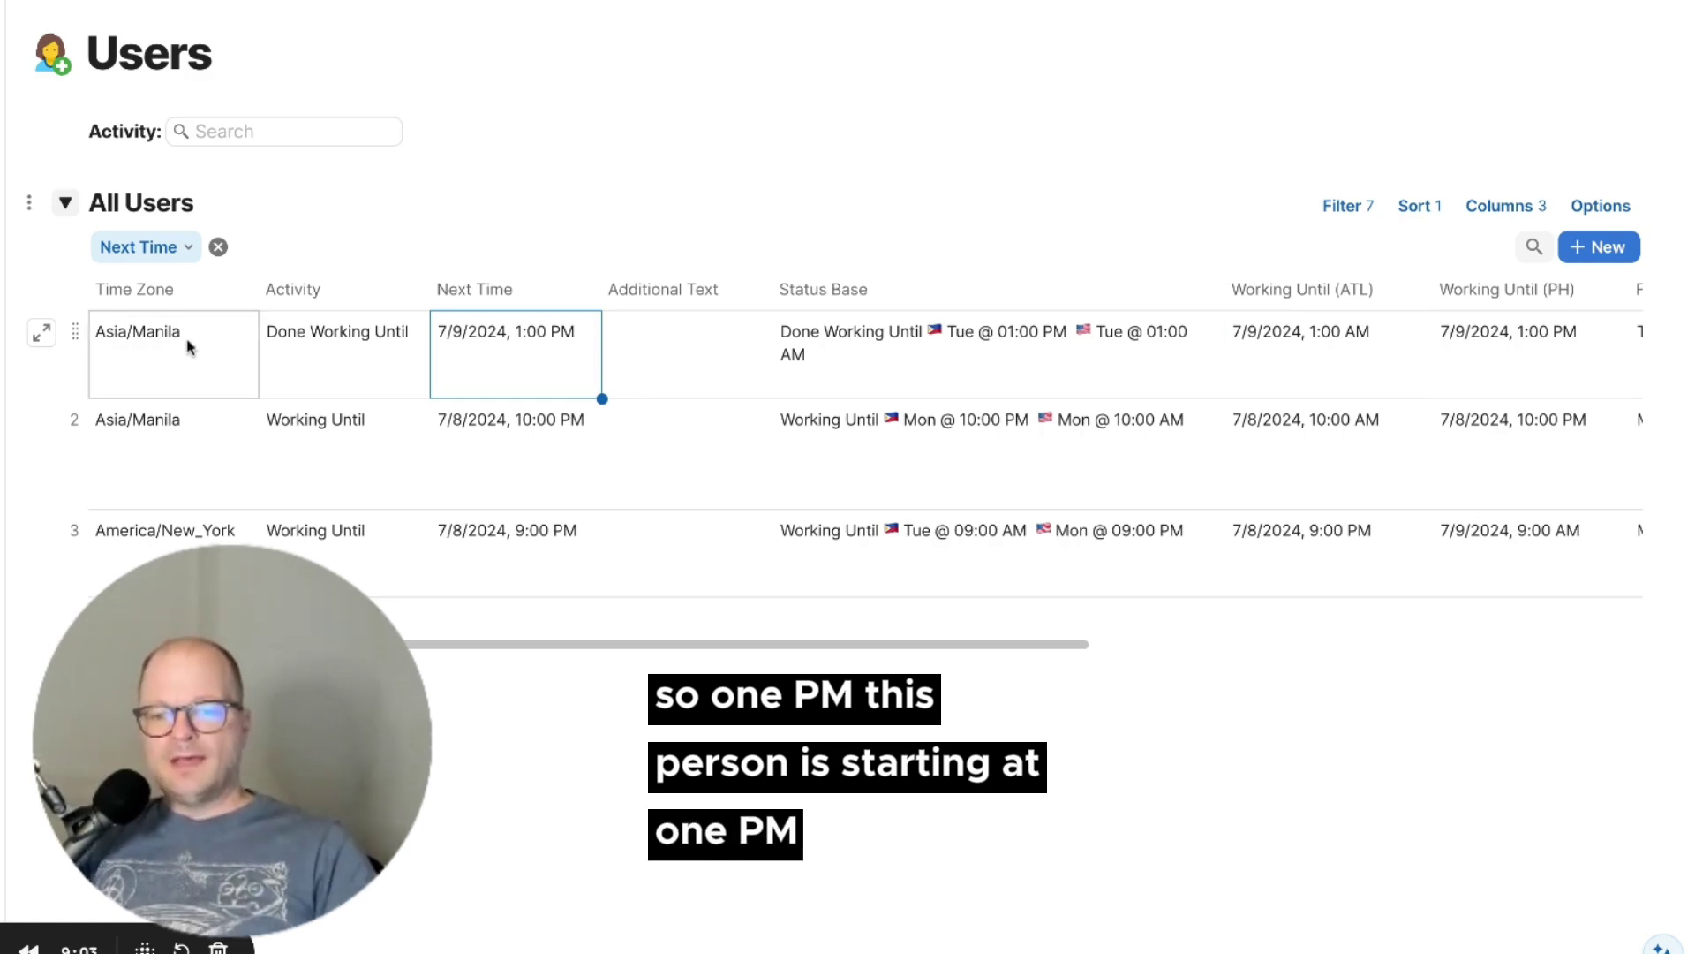
scroll(707, 371, "right", 4)
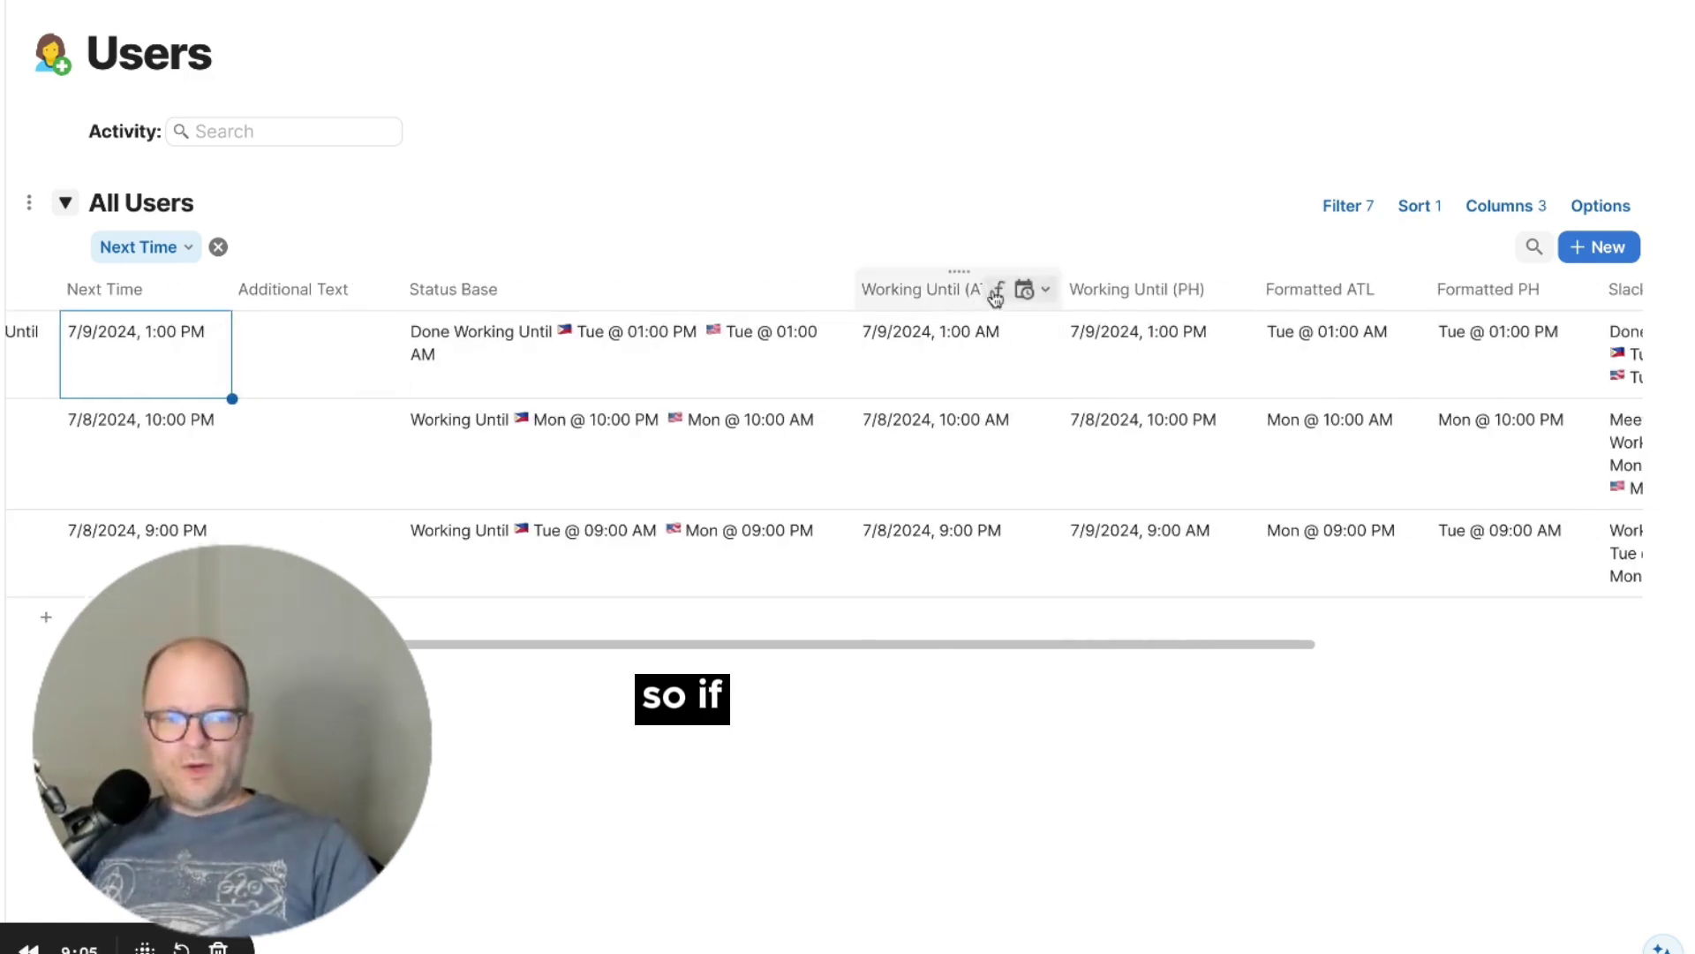
left_click(1208, 291)
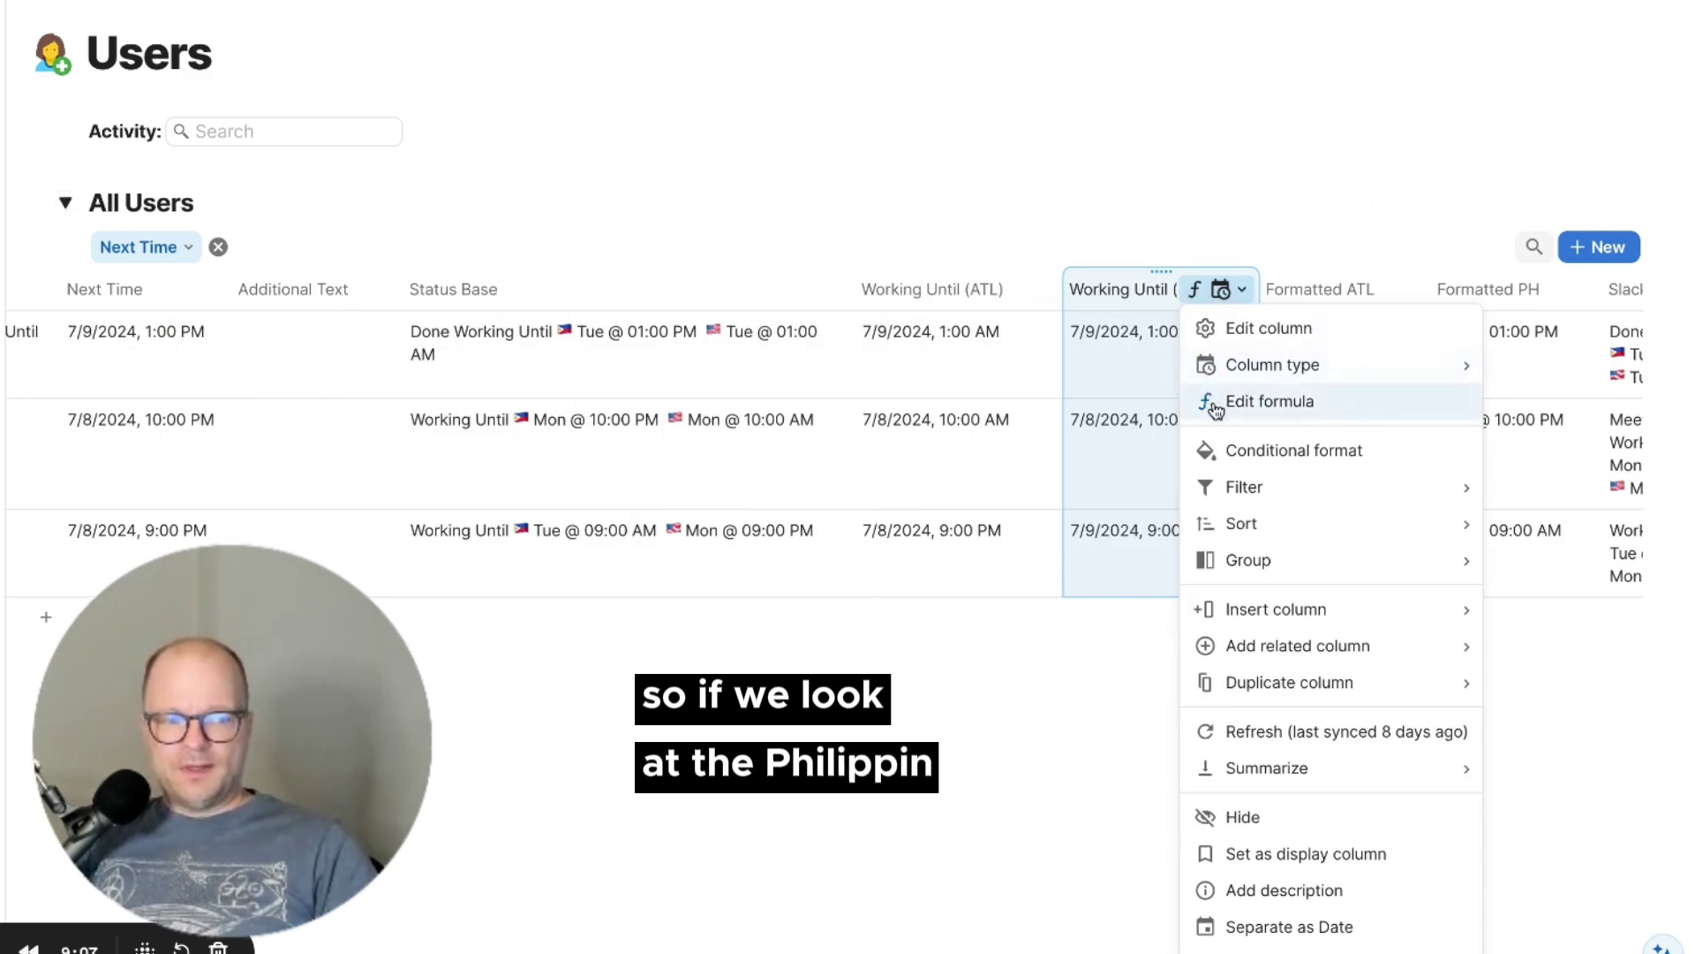
left_click(1269, 402)
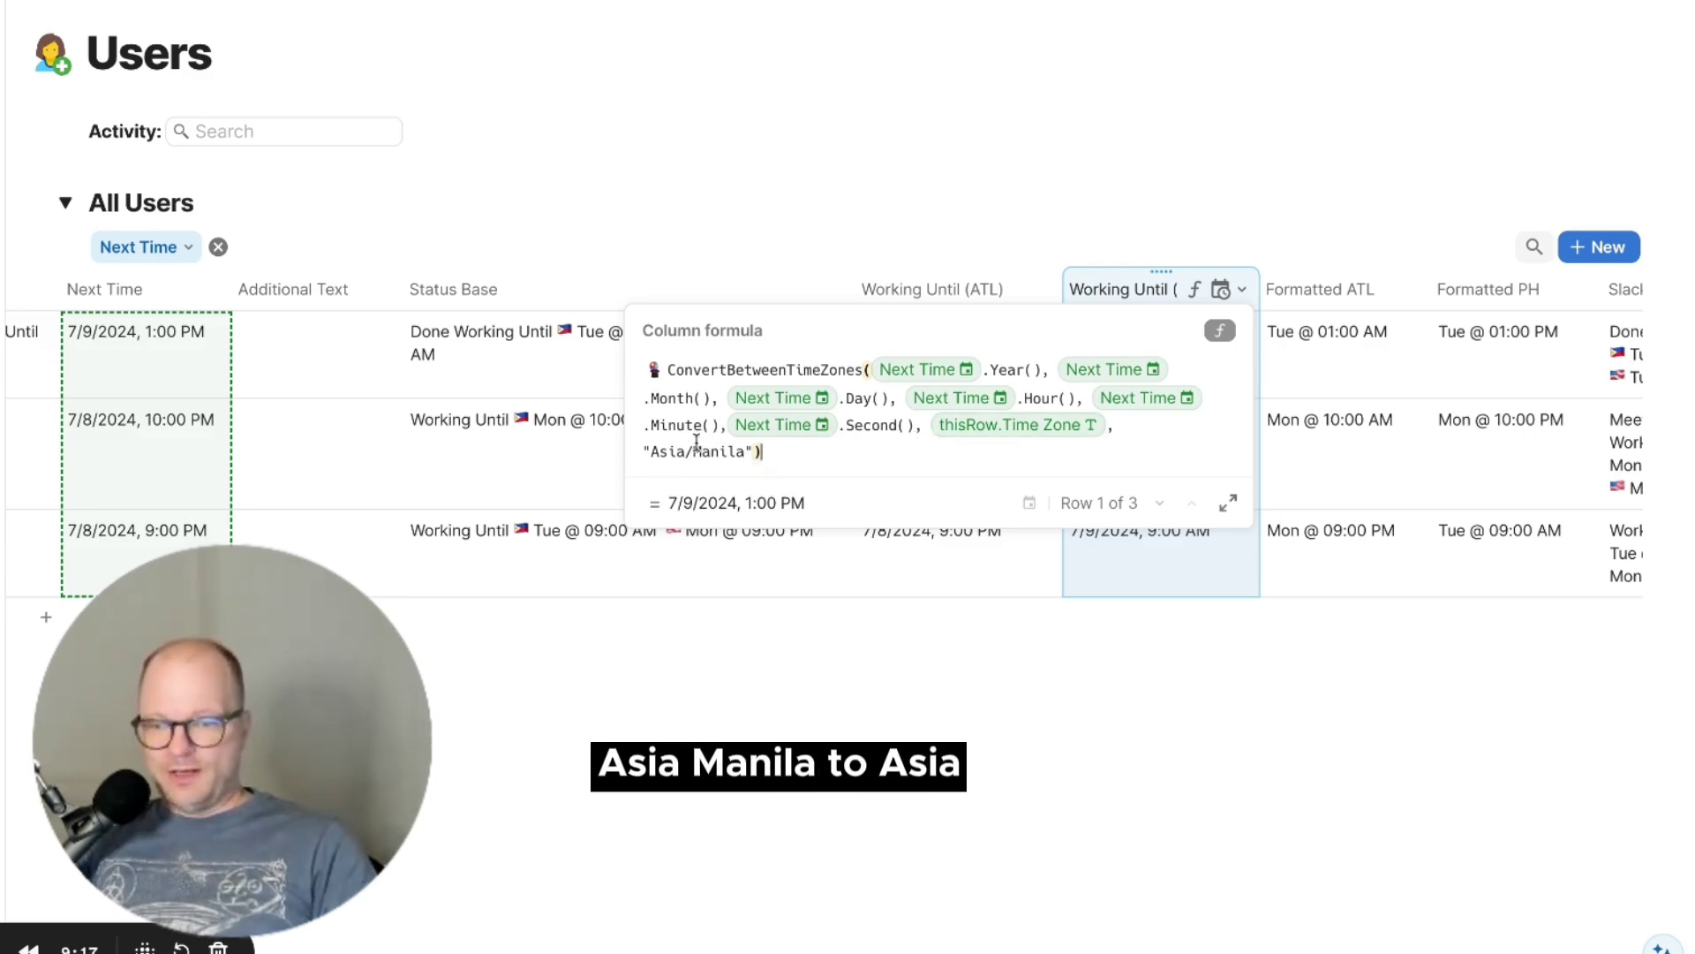
left_click(564, 445)
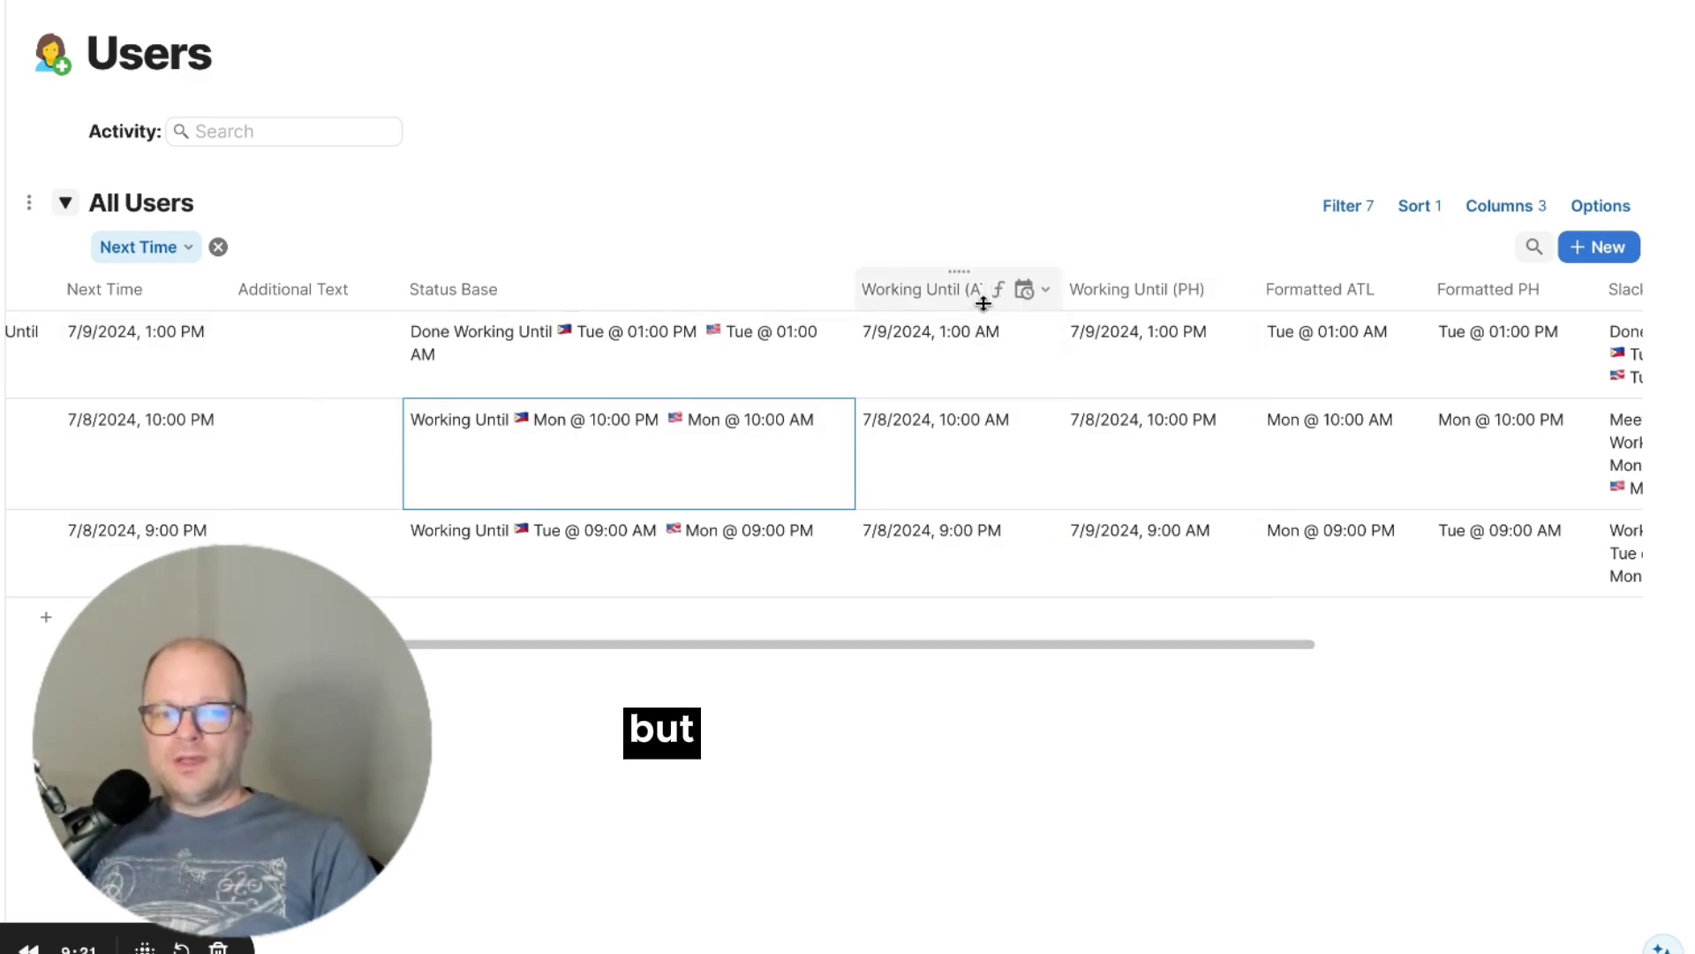
left_click(1022, 290)
left_click(1072, 401)
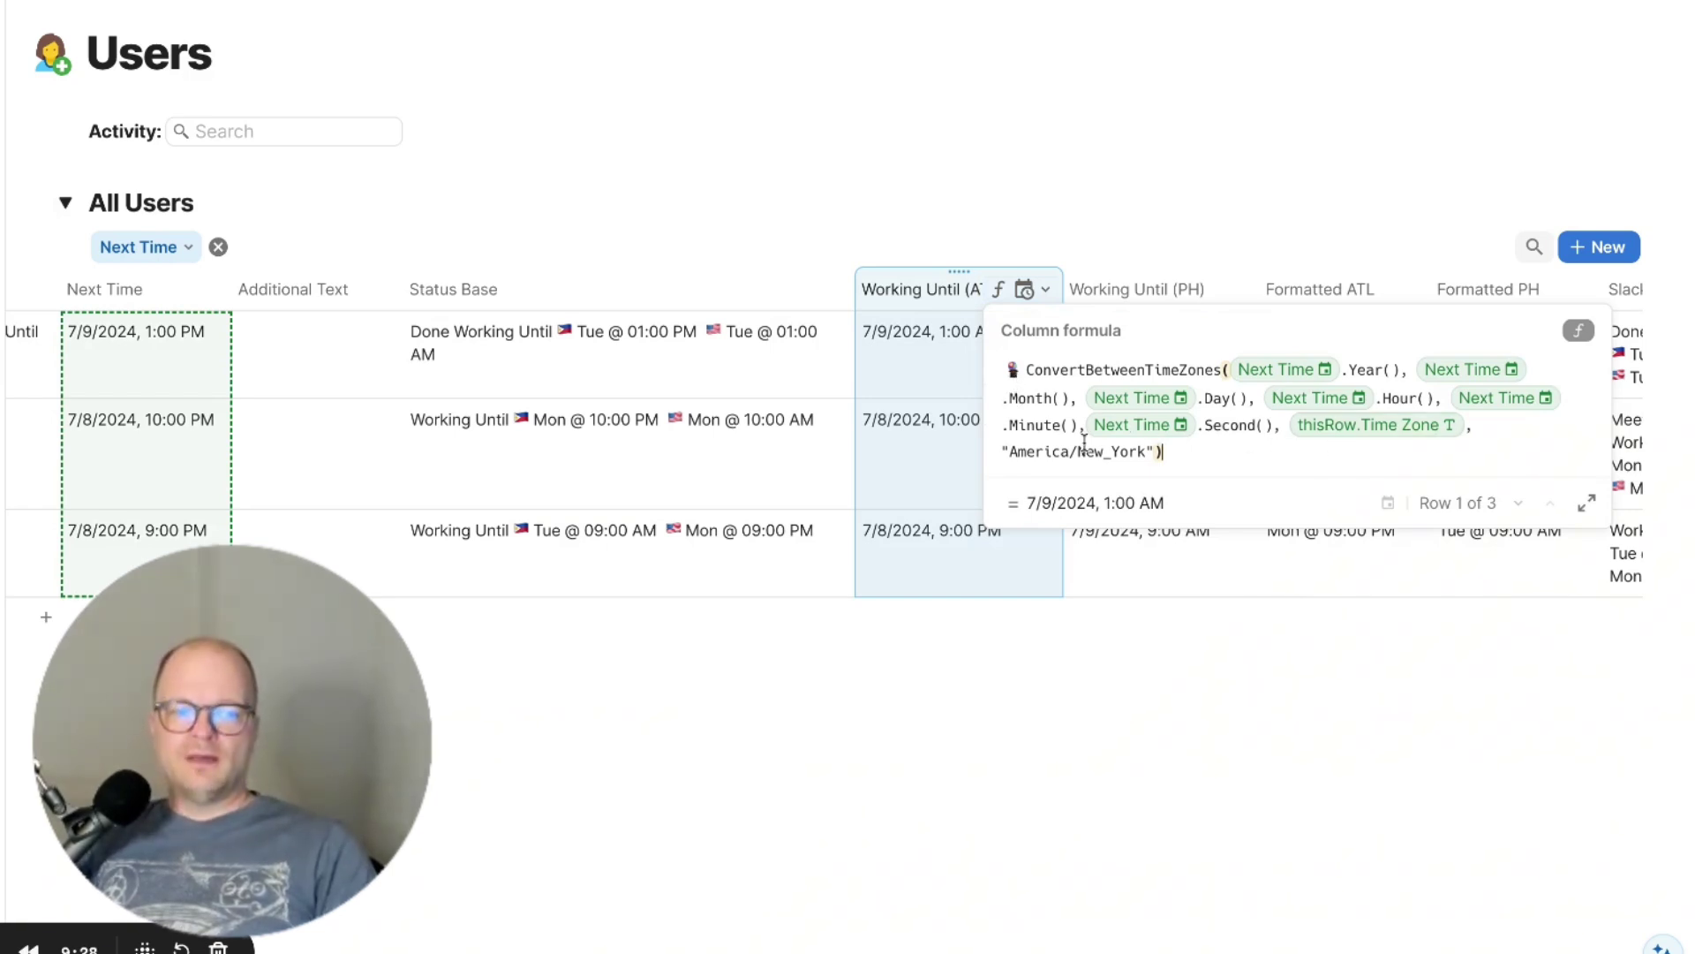
left_click(878, 386)
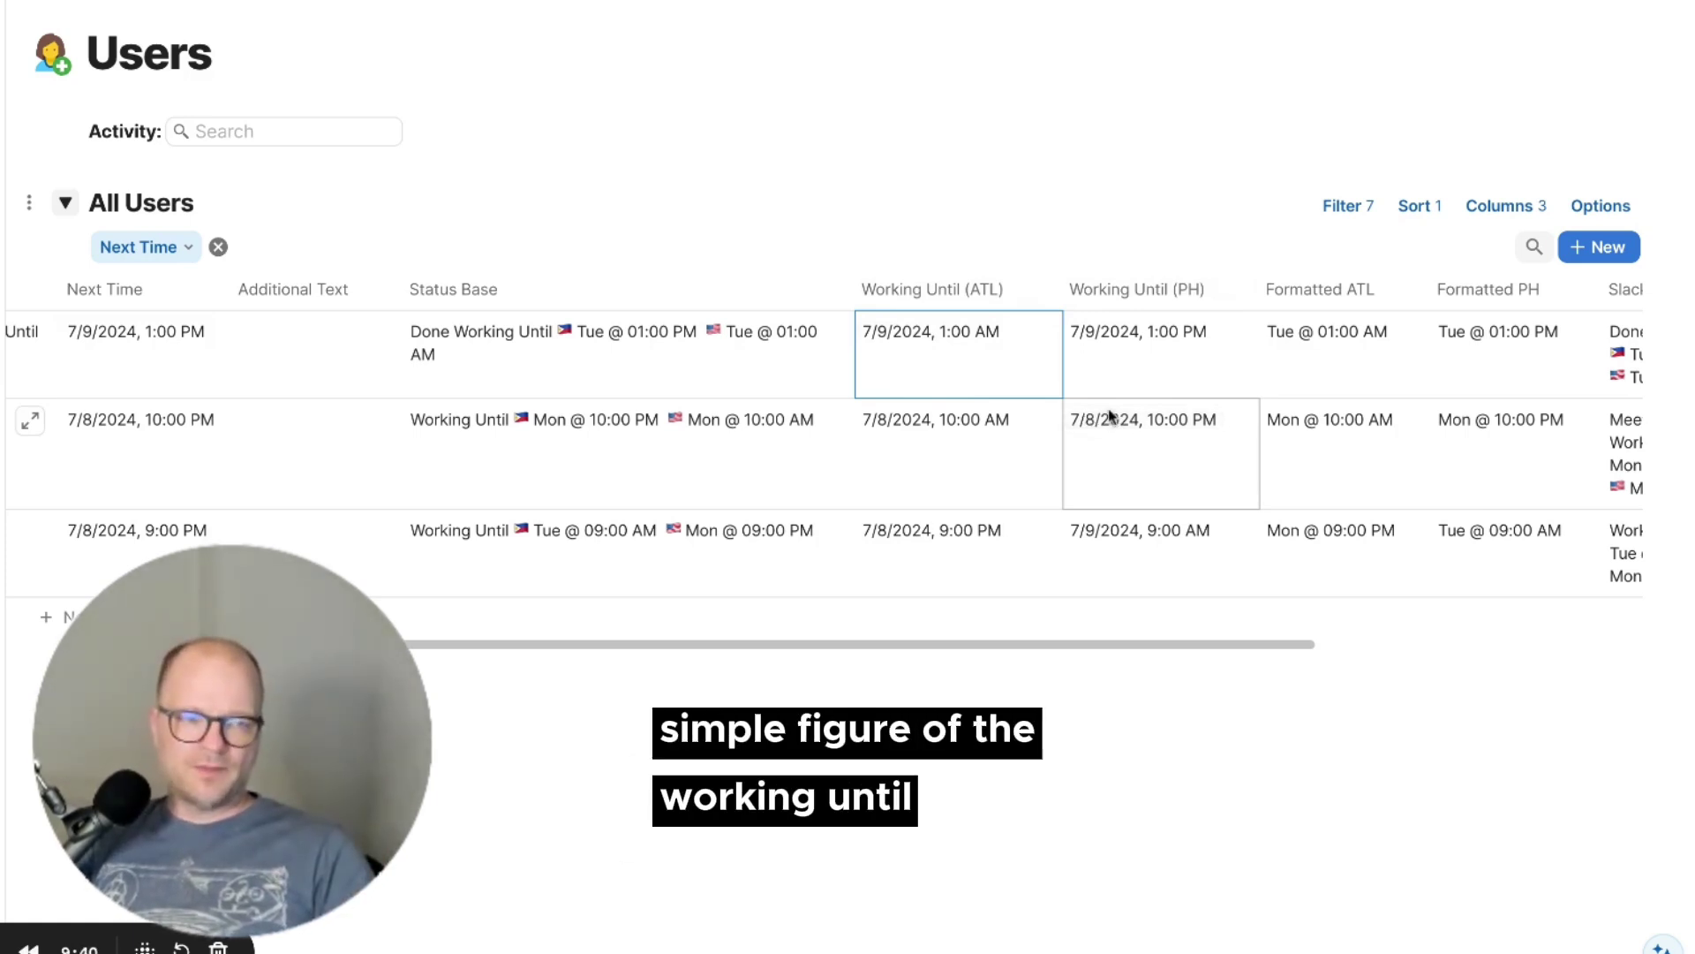
right_click(1364, 293)
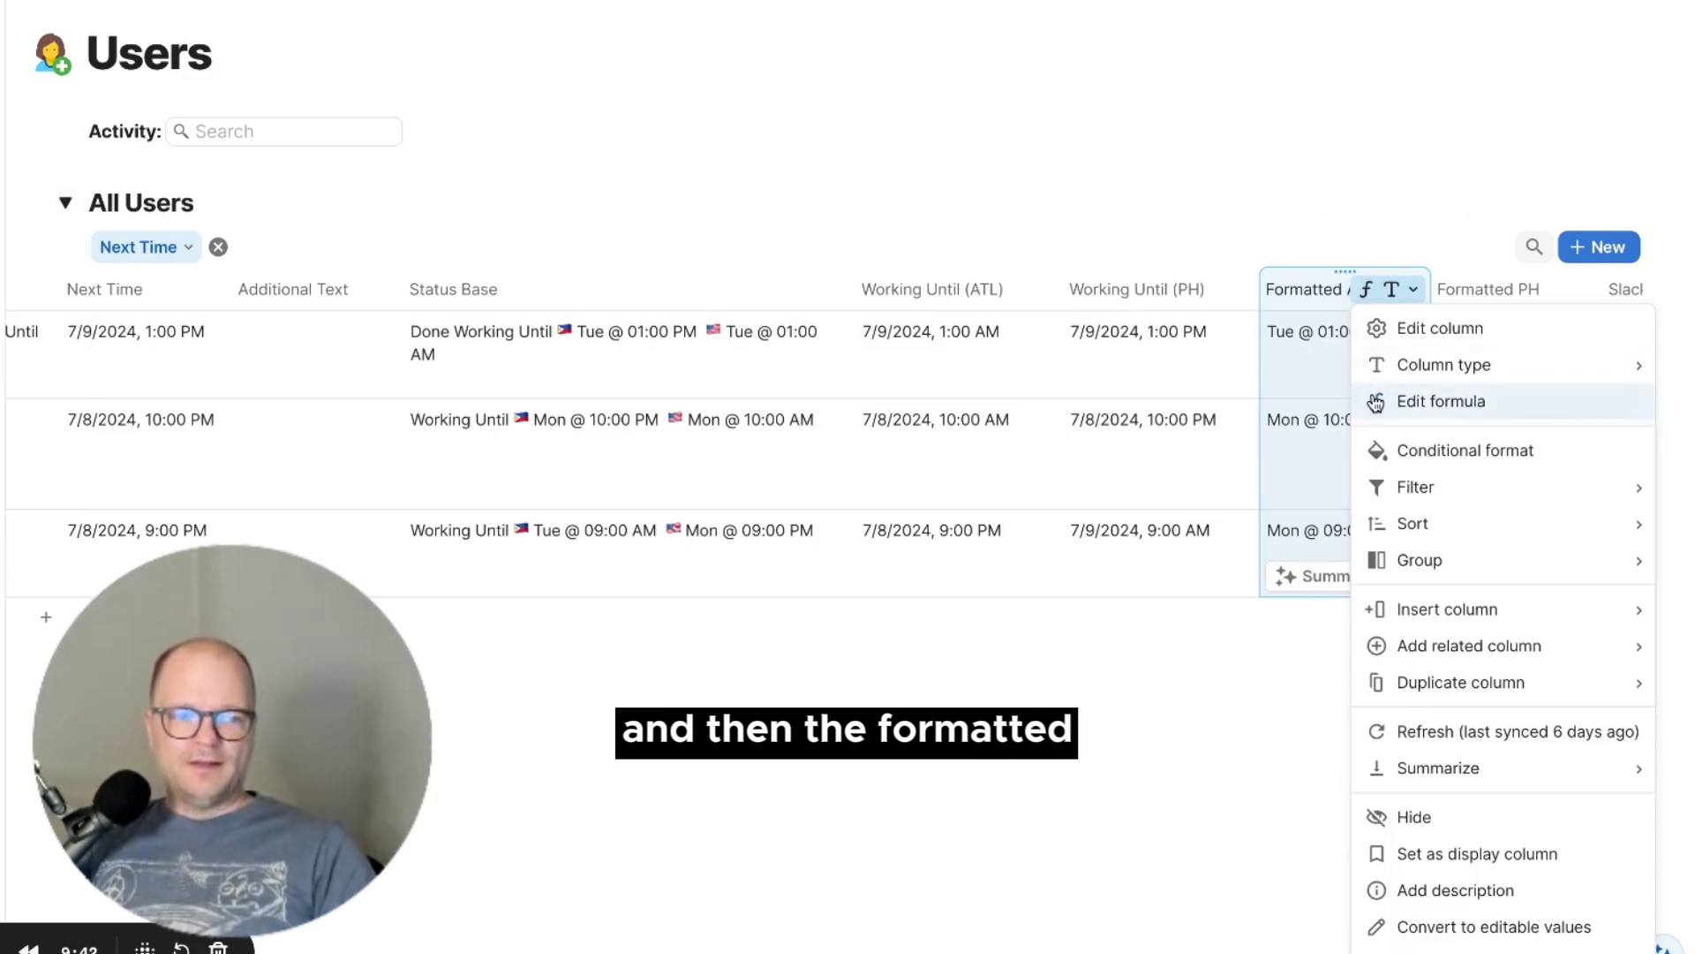
left_click(1376, 402)
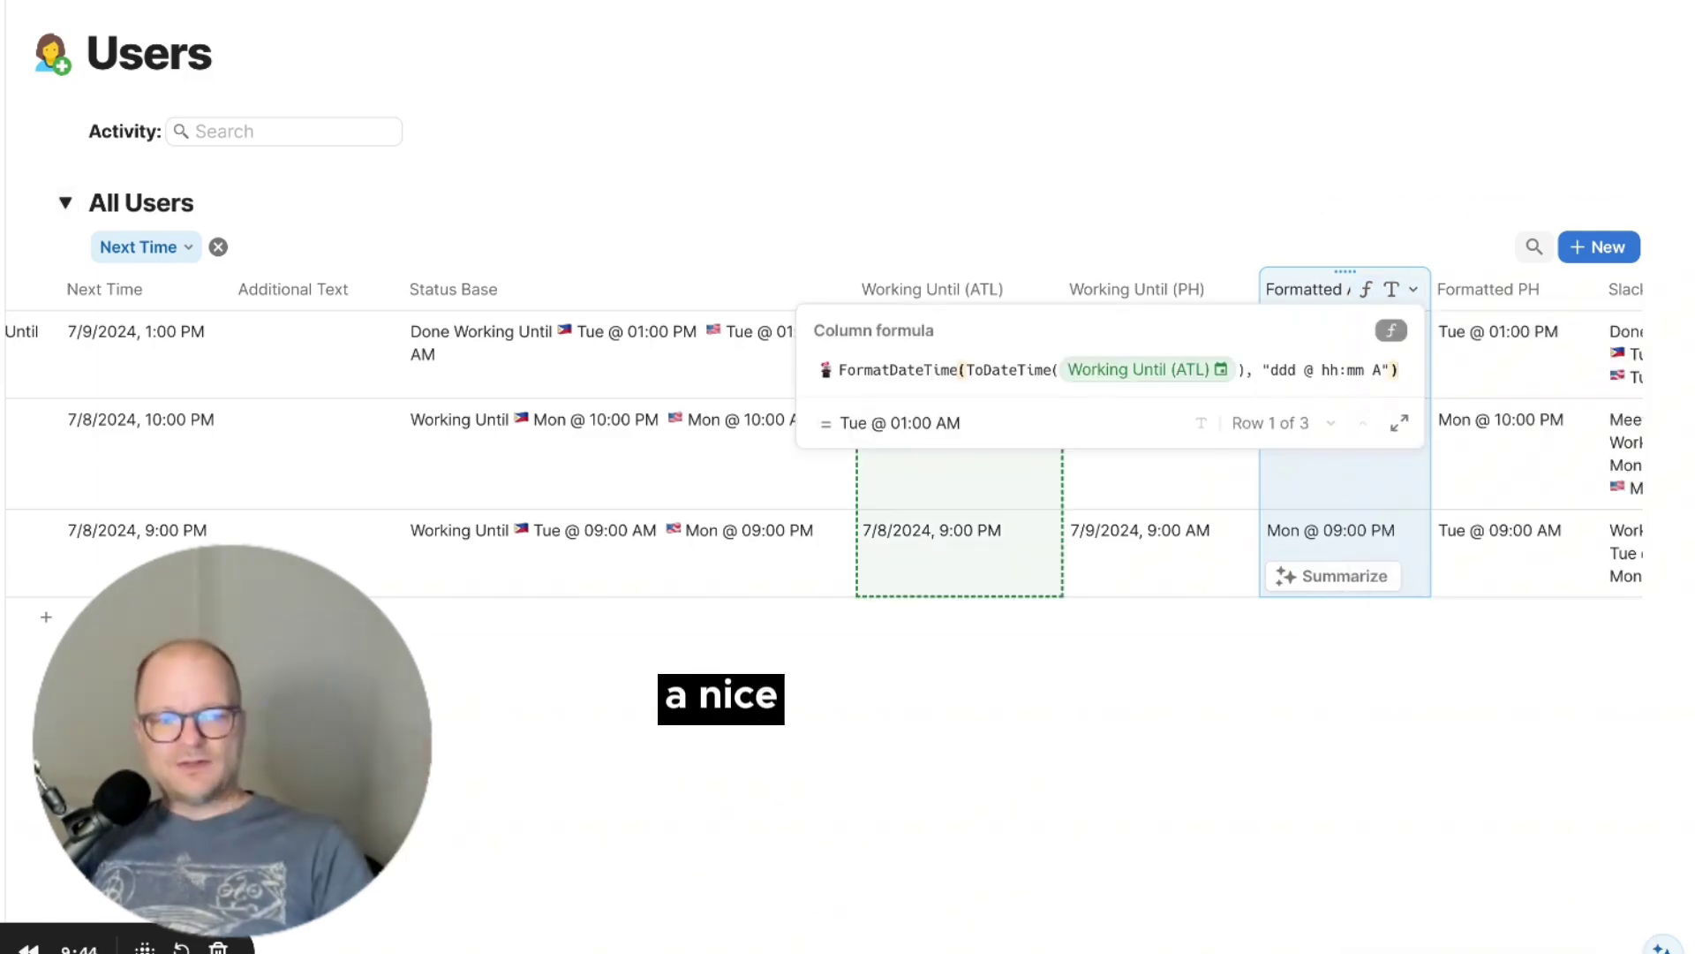
left_click(1154, 492)
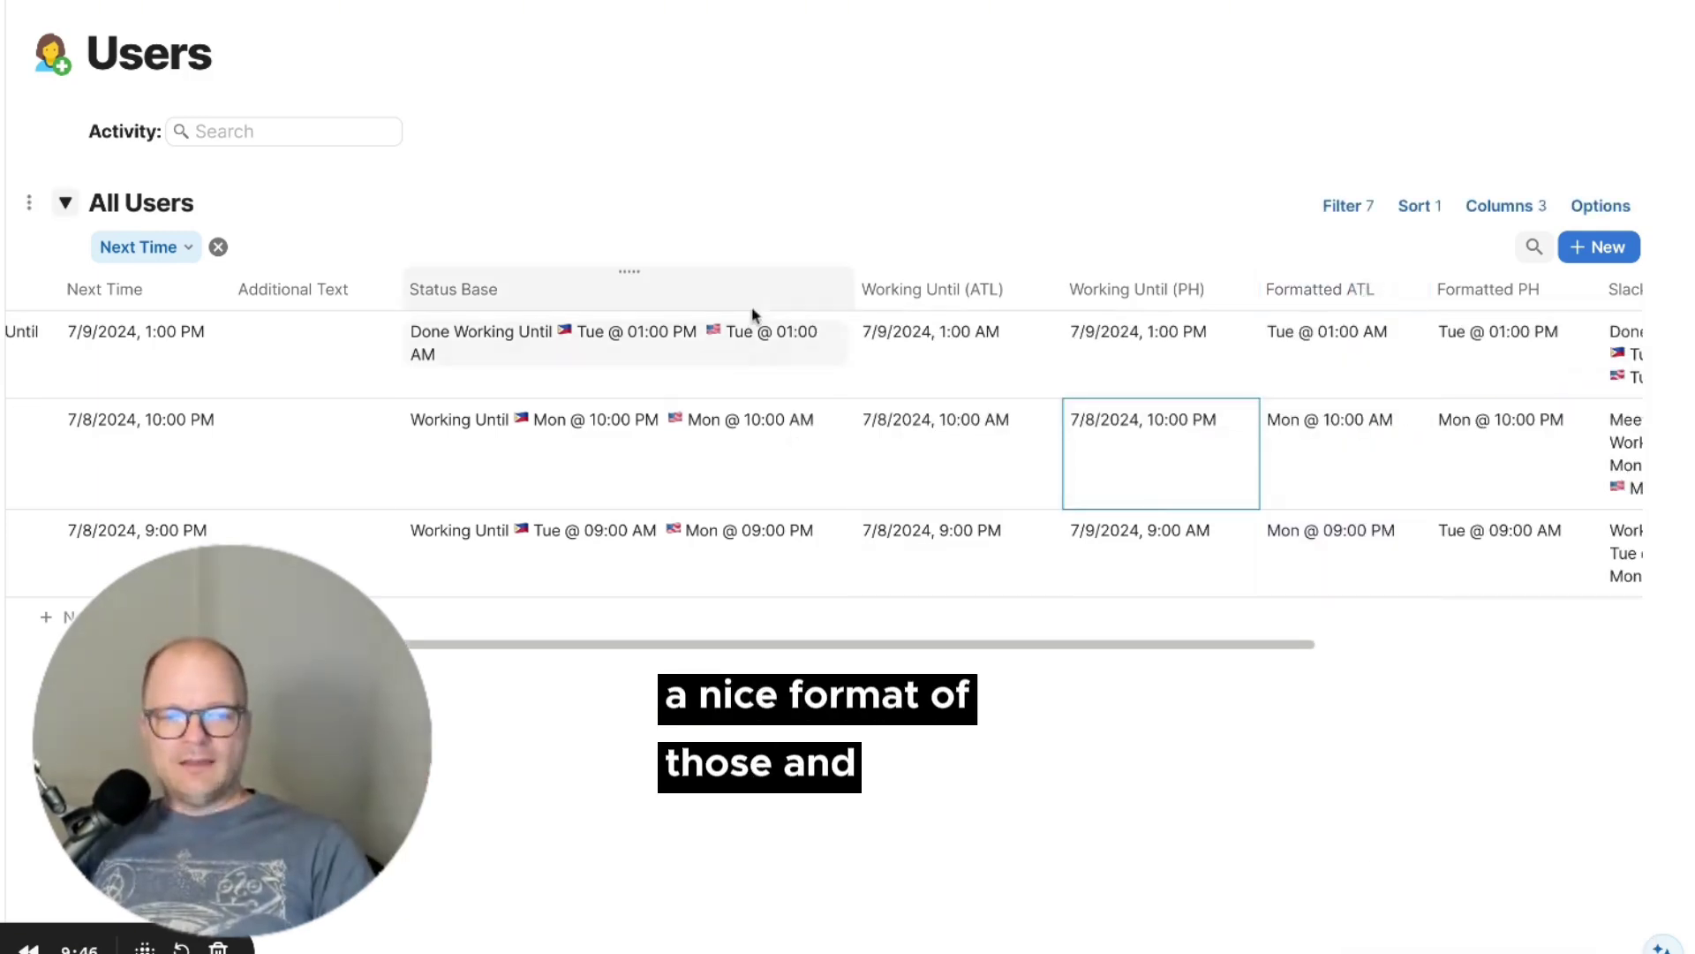
- Reread the Status Base column formula, close it, and scroll across the All Users table
left_click(792, 290)
left_click(808, 402)
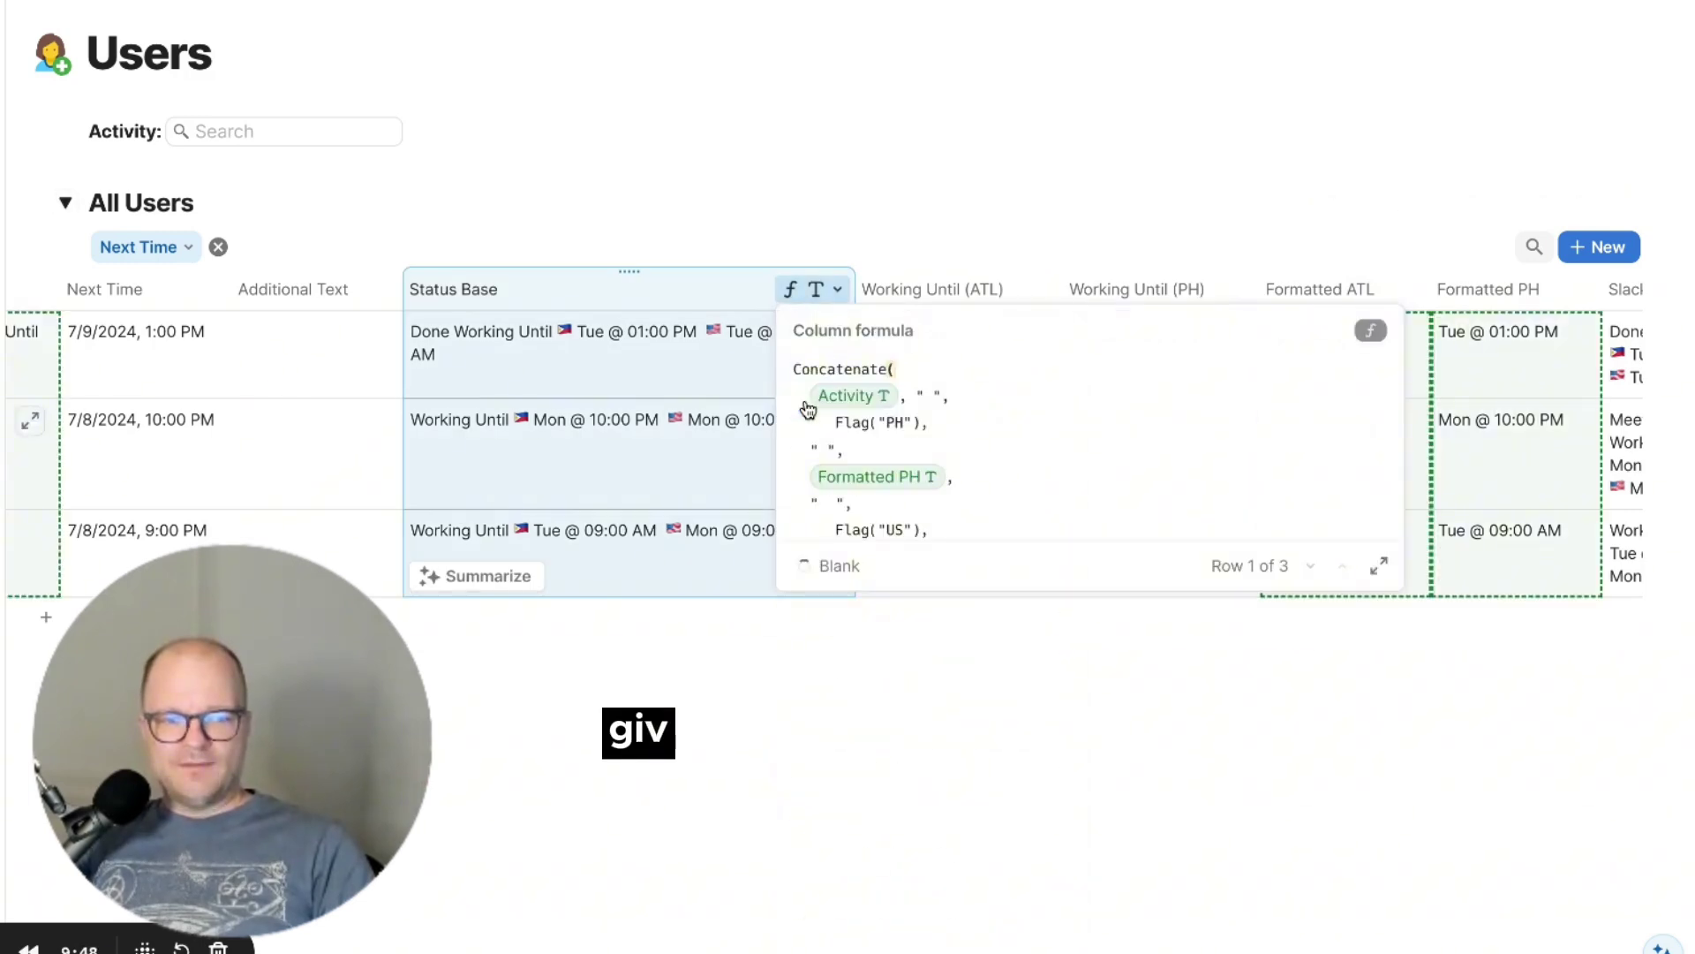
scroll(837, 415, "down", 2)
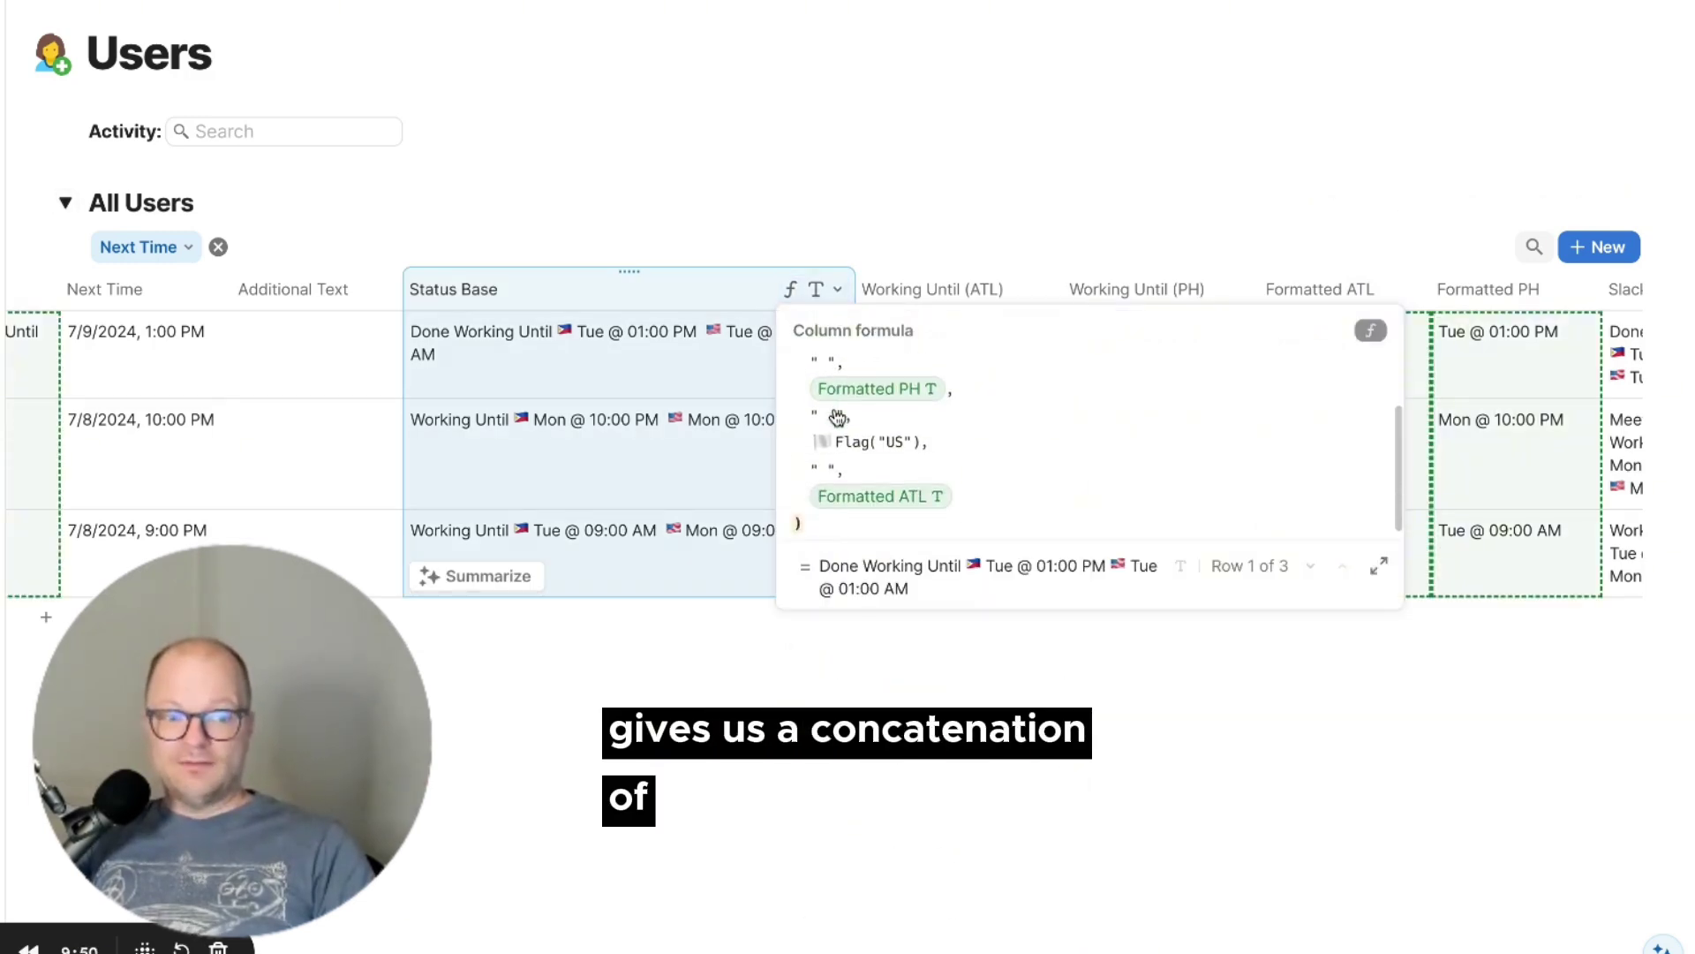
scroll(838, 417, "down", 1)
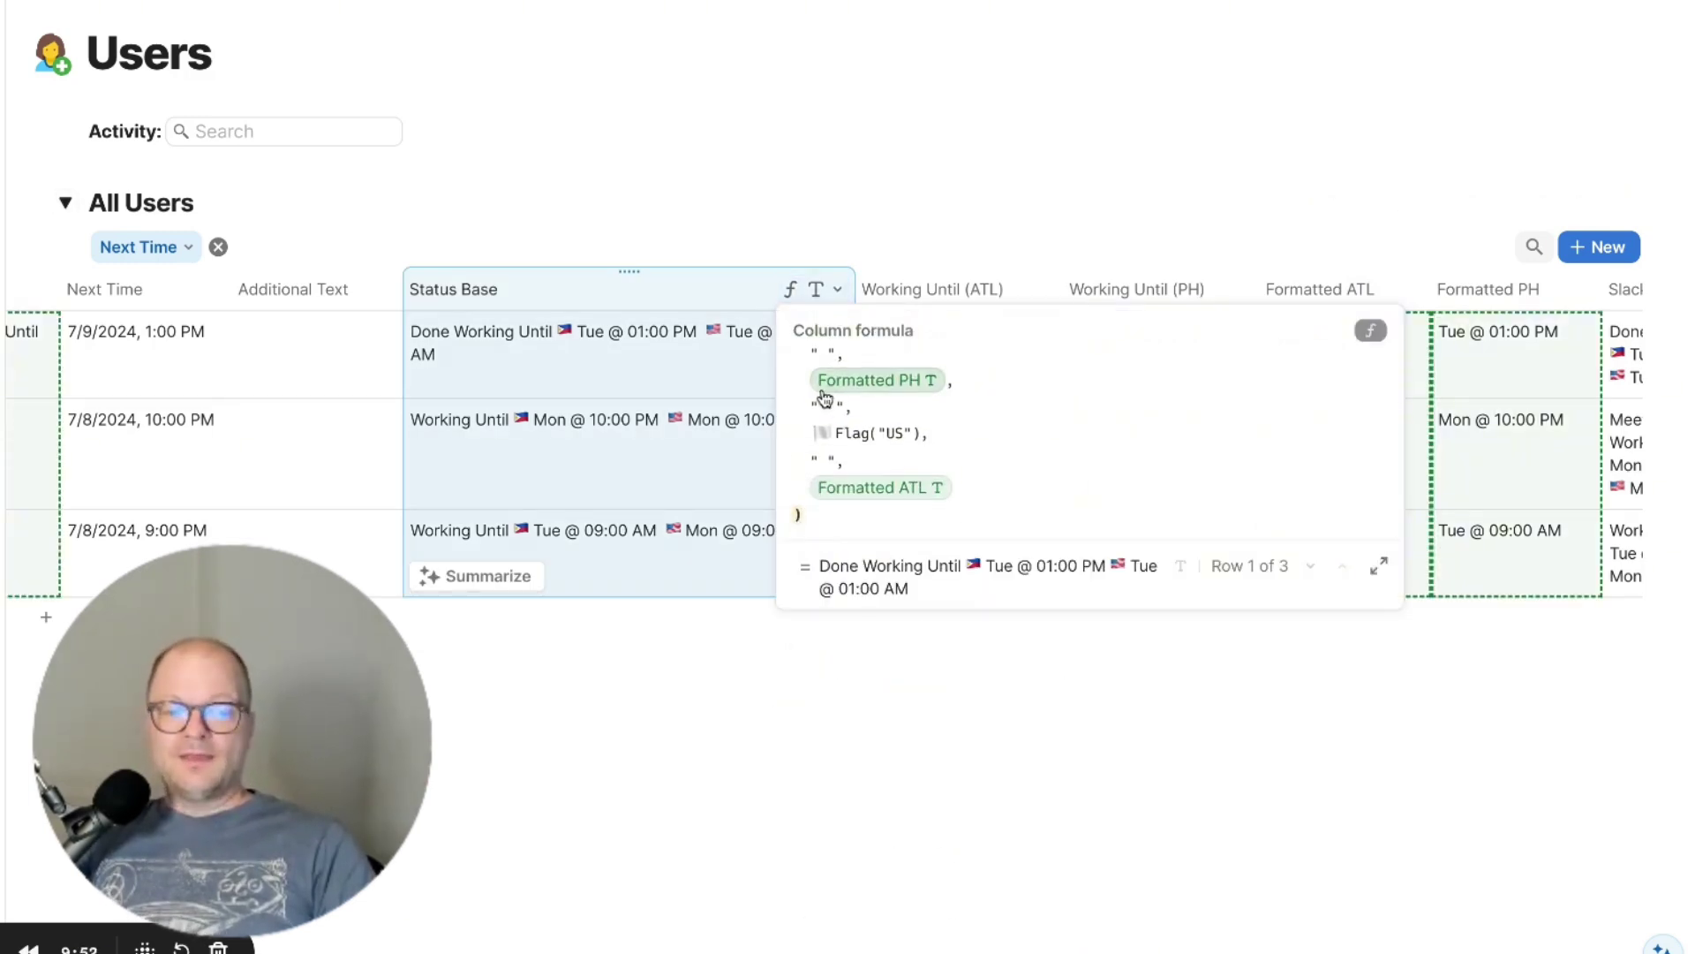
scroll(839, 424, "up", 1)
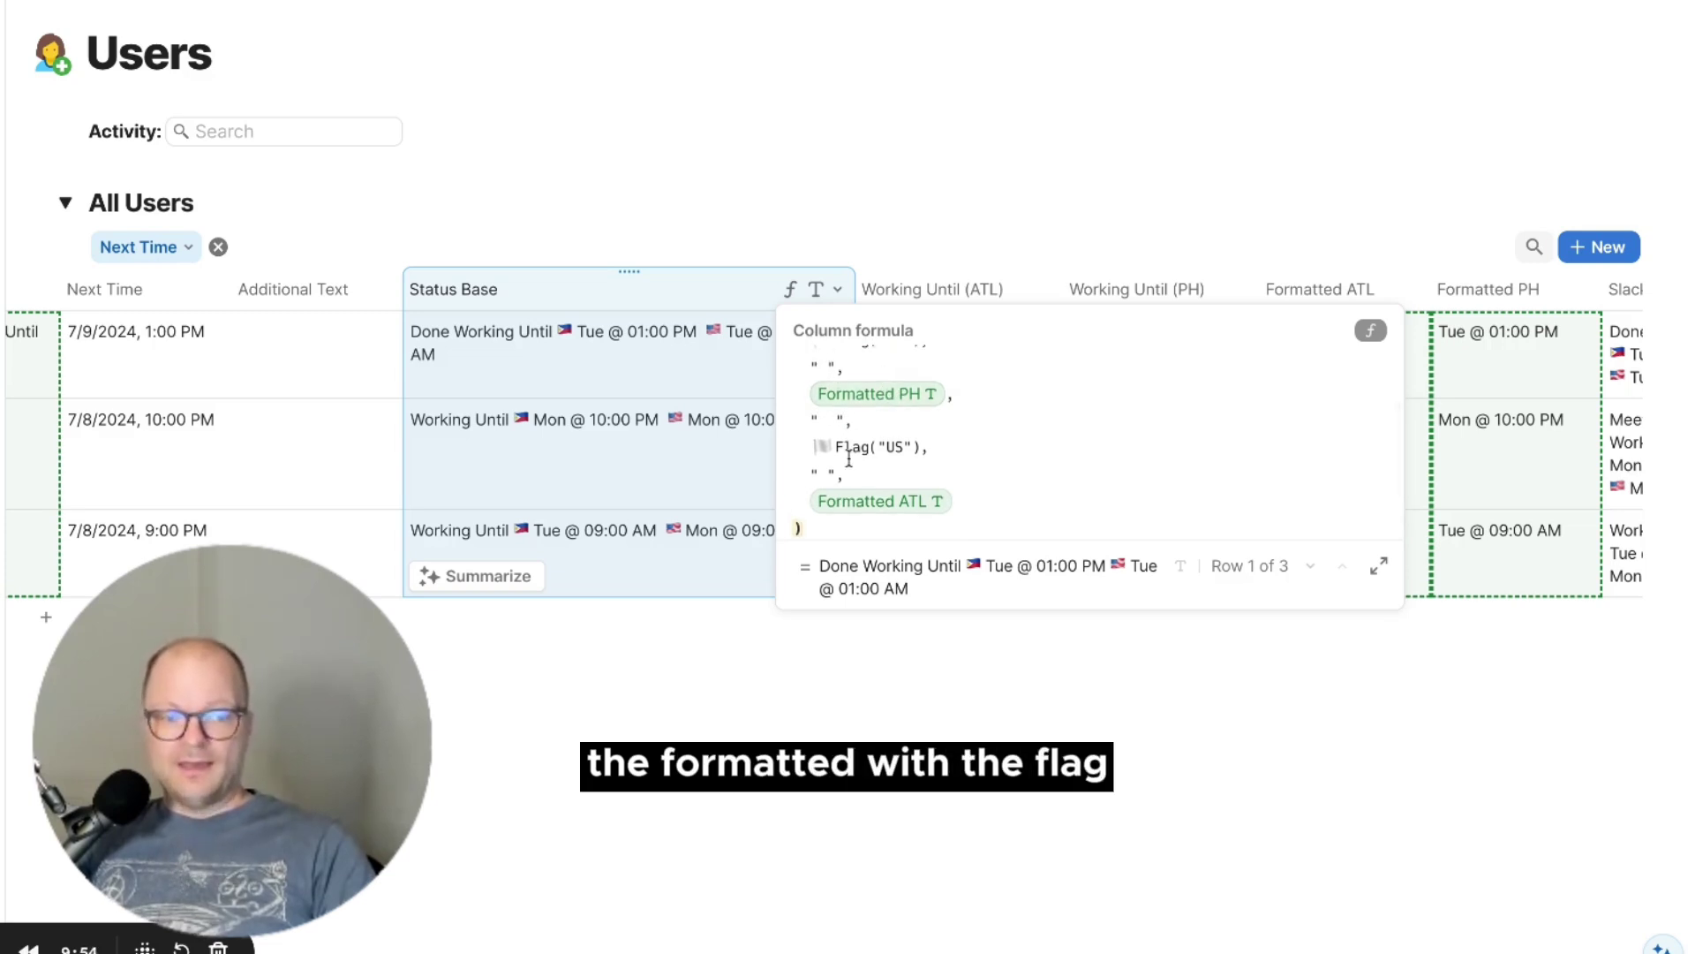
scroll(843, 451, "down", 1)
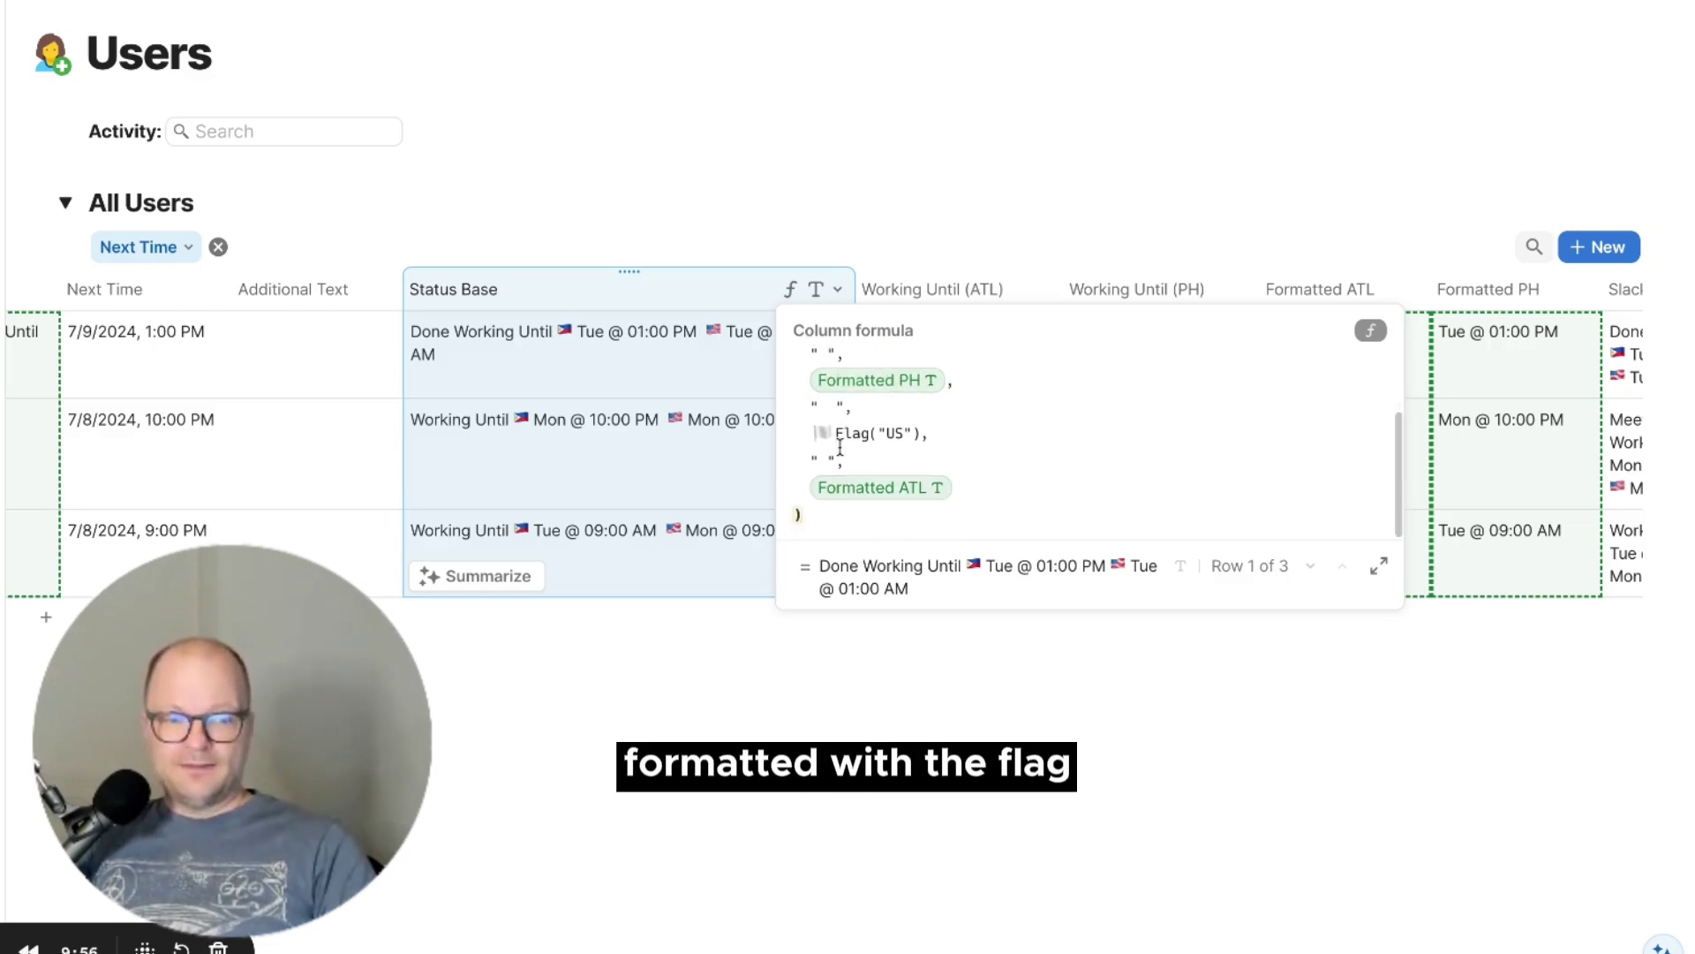
left_click(698, 459)
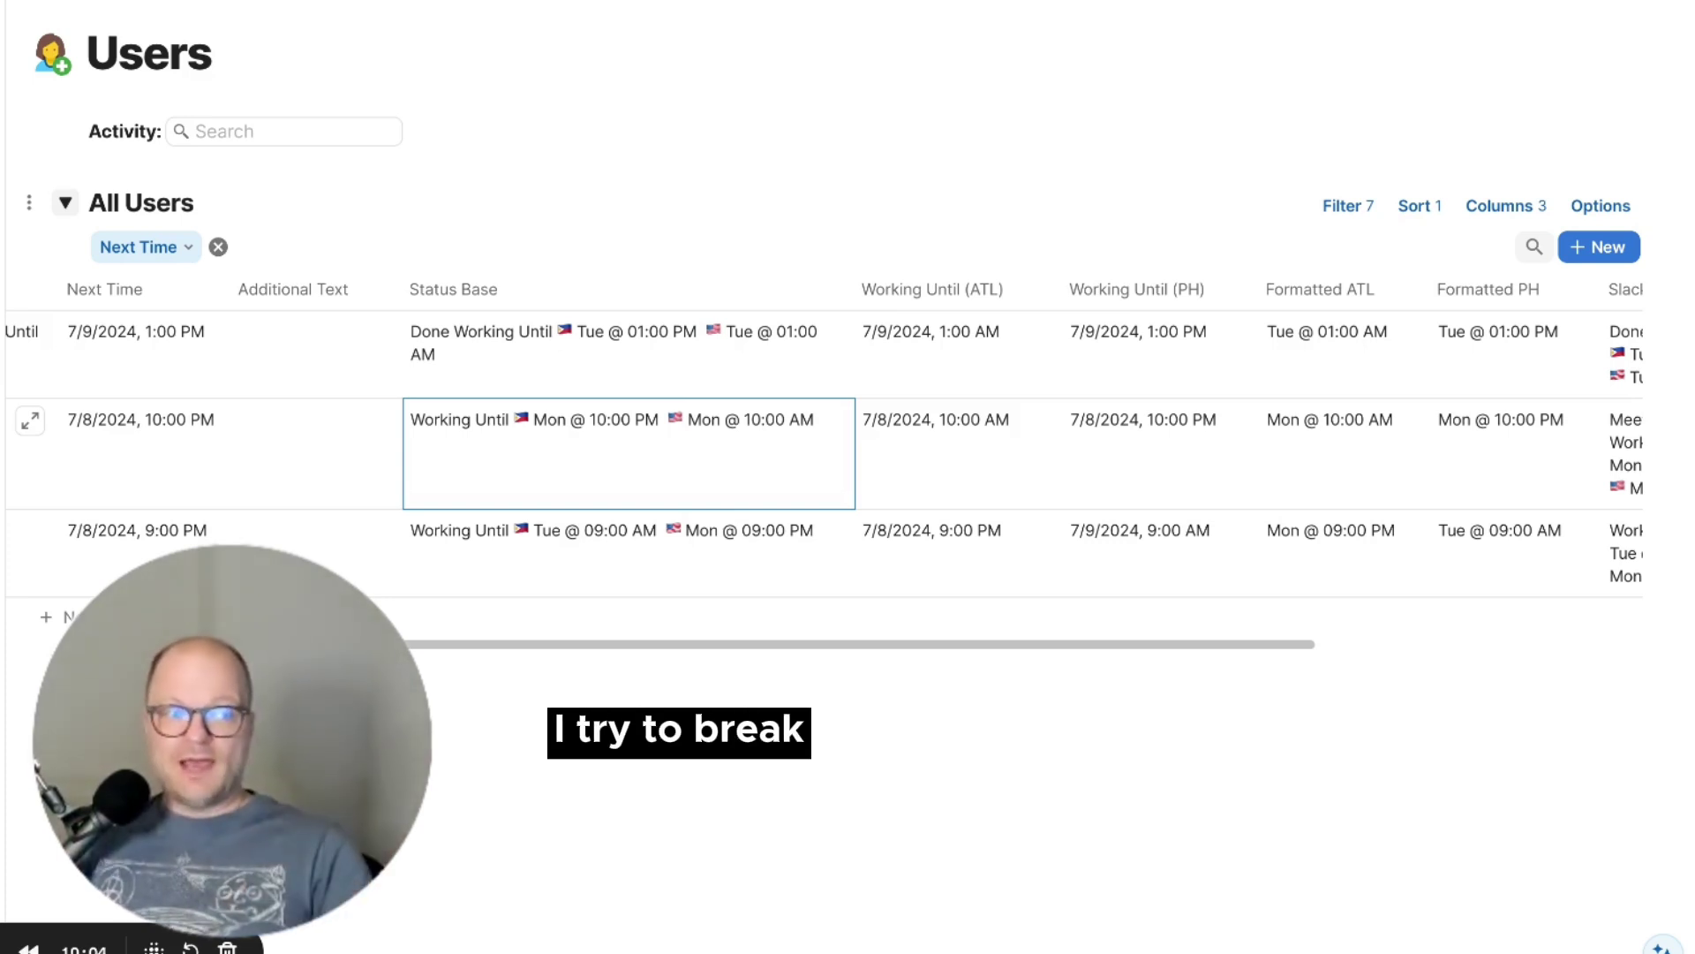
scroll(800, 415, "right", 2)
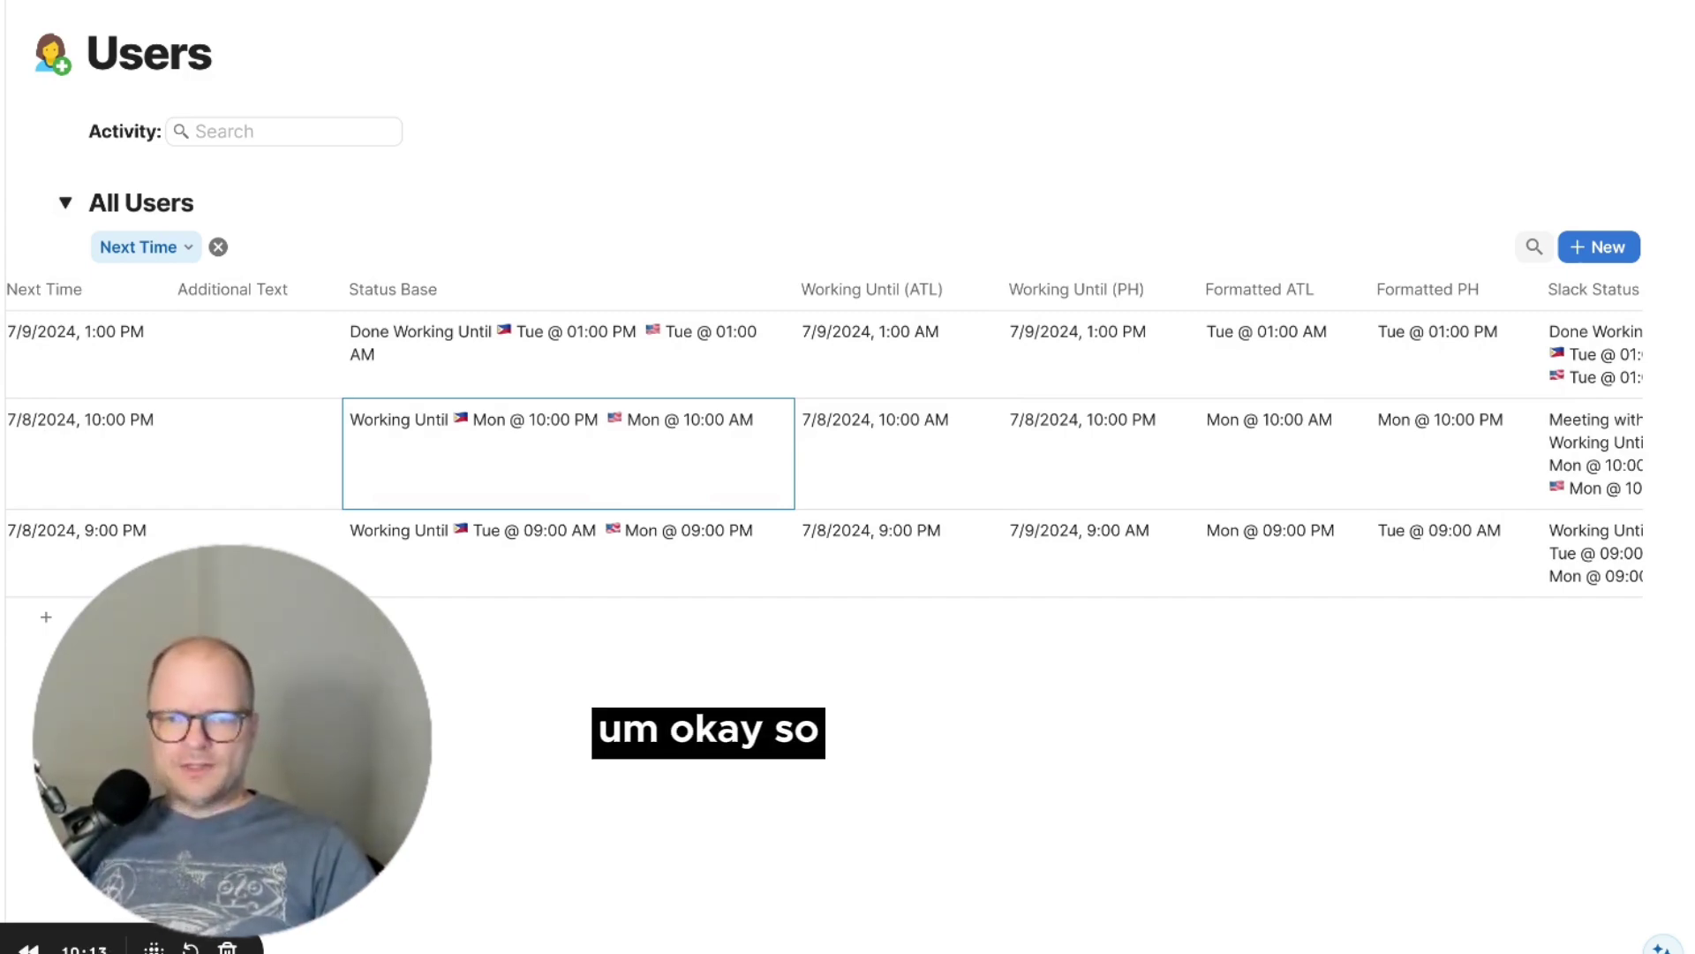
- On the Team Dashboard, read through the Update Slack Status button's full on-click formula
left_click(234, 217)
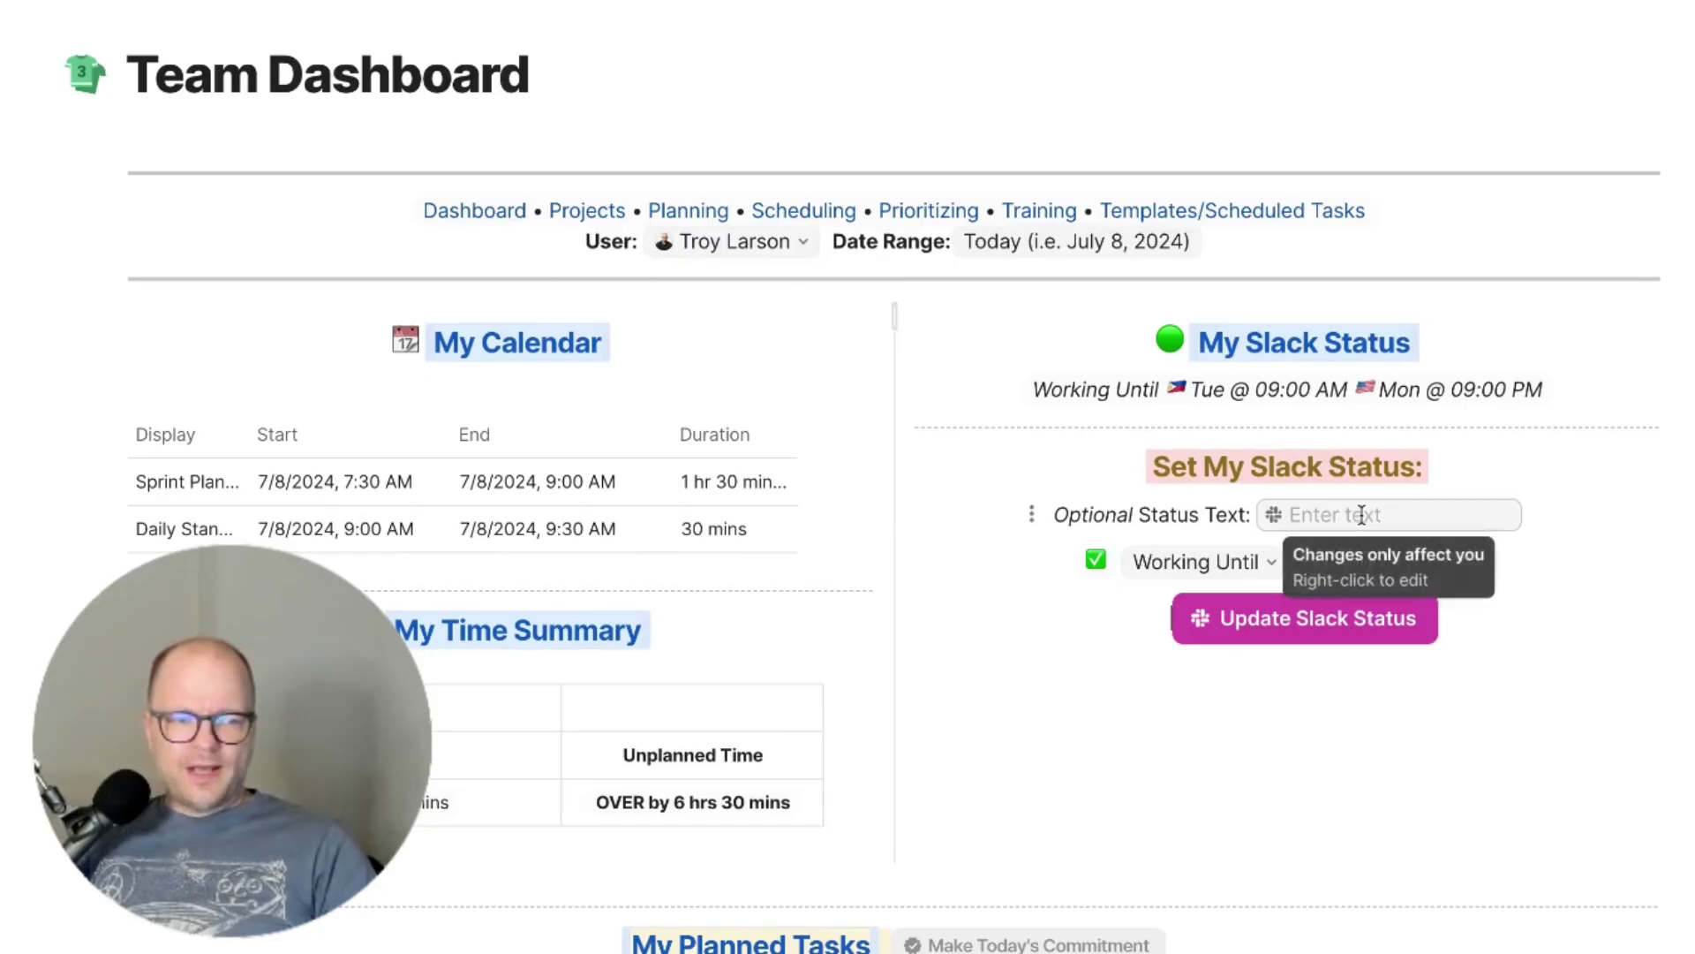
left_click(1328, 473)
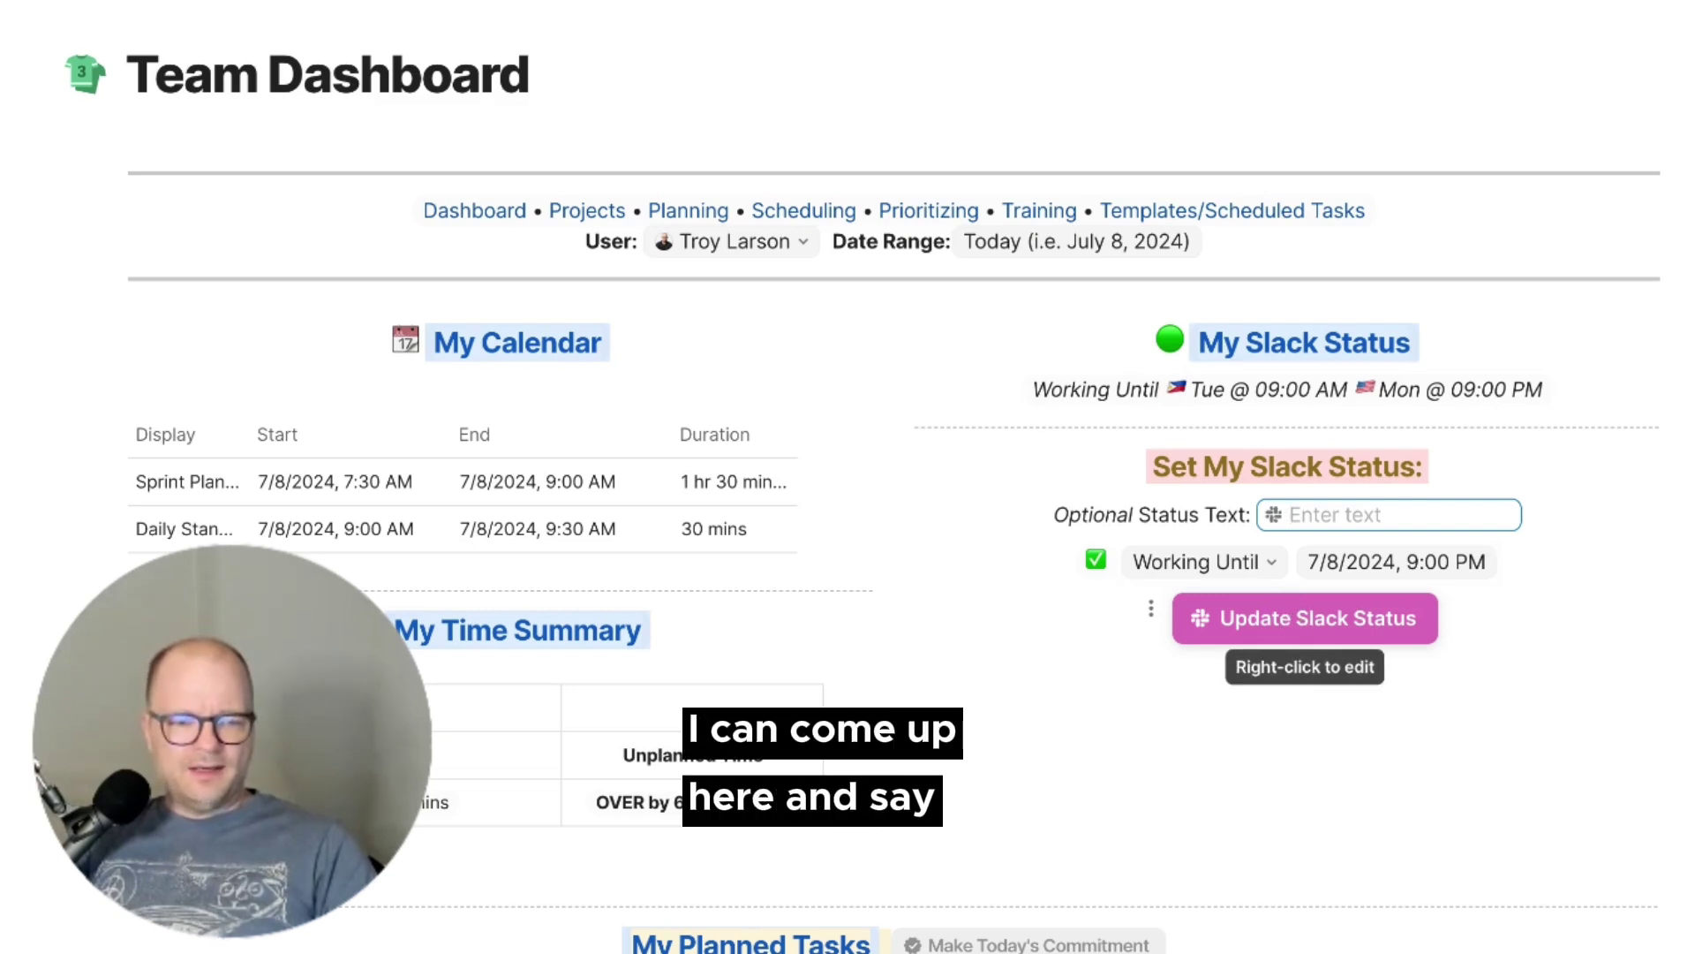
right_click(1305, 618)
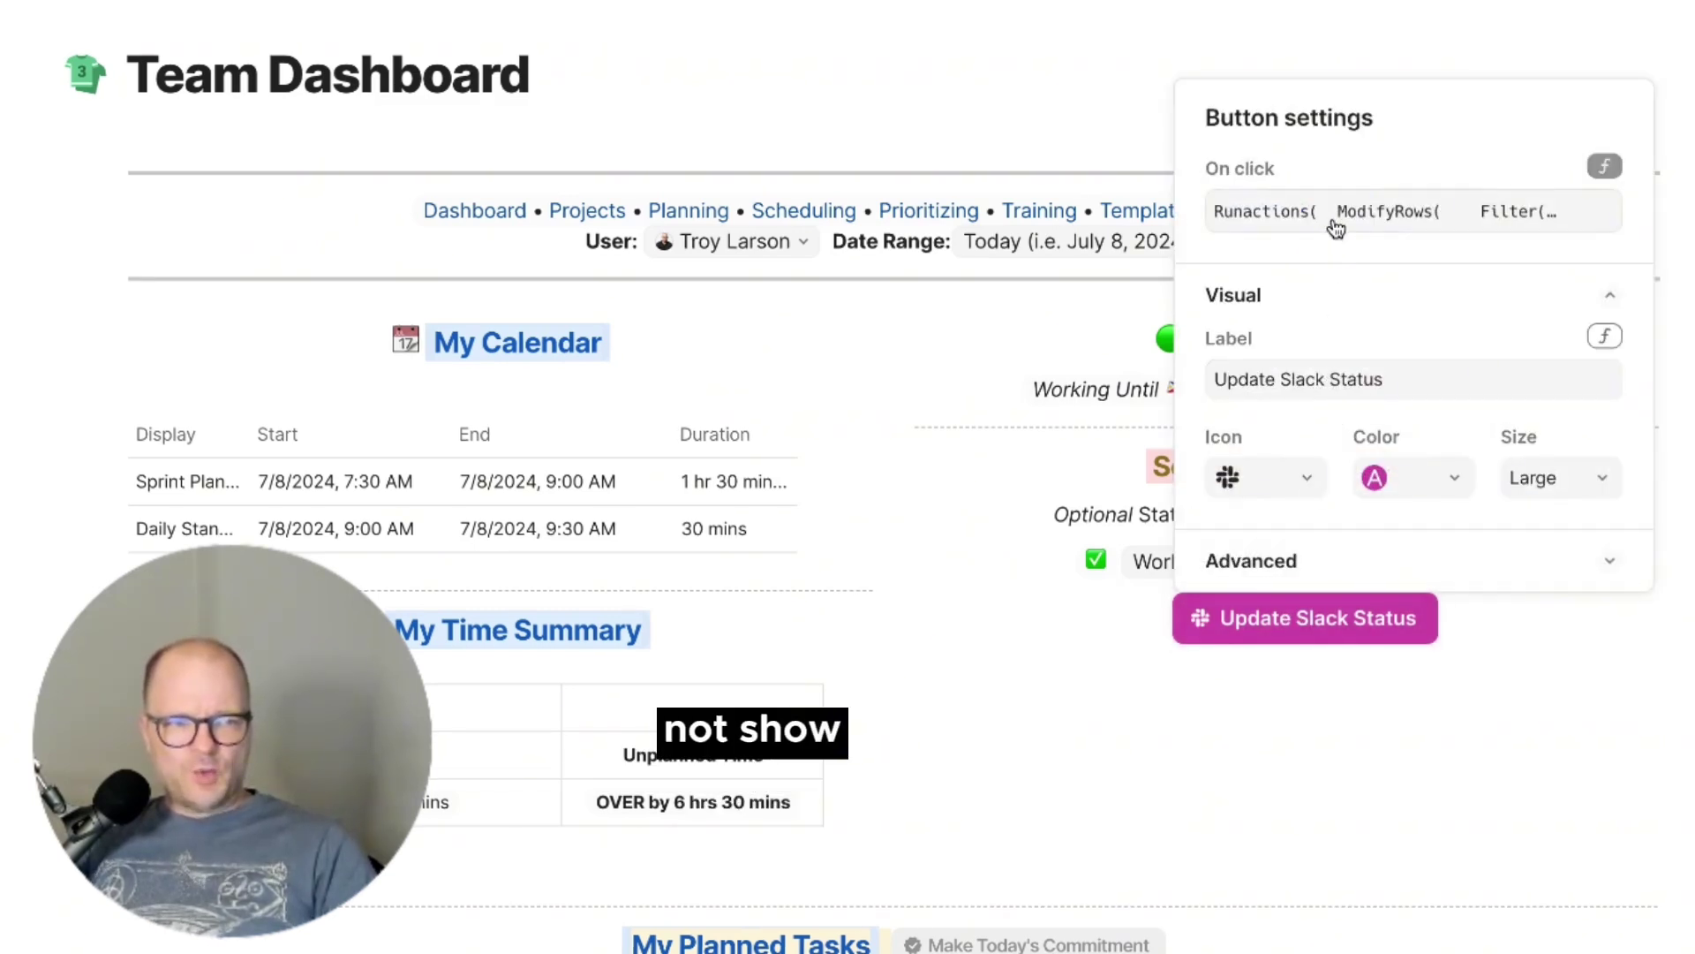
left_click(1334, 228)
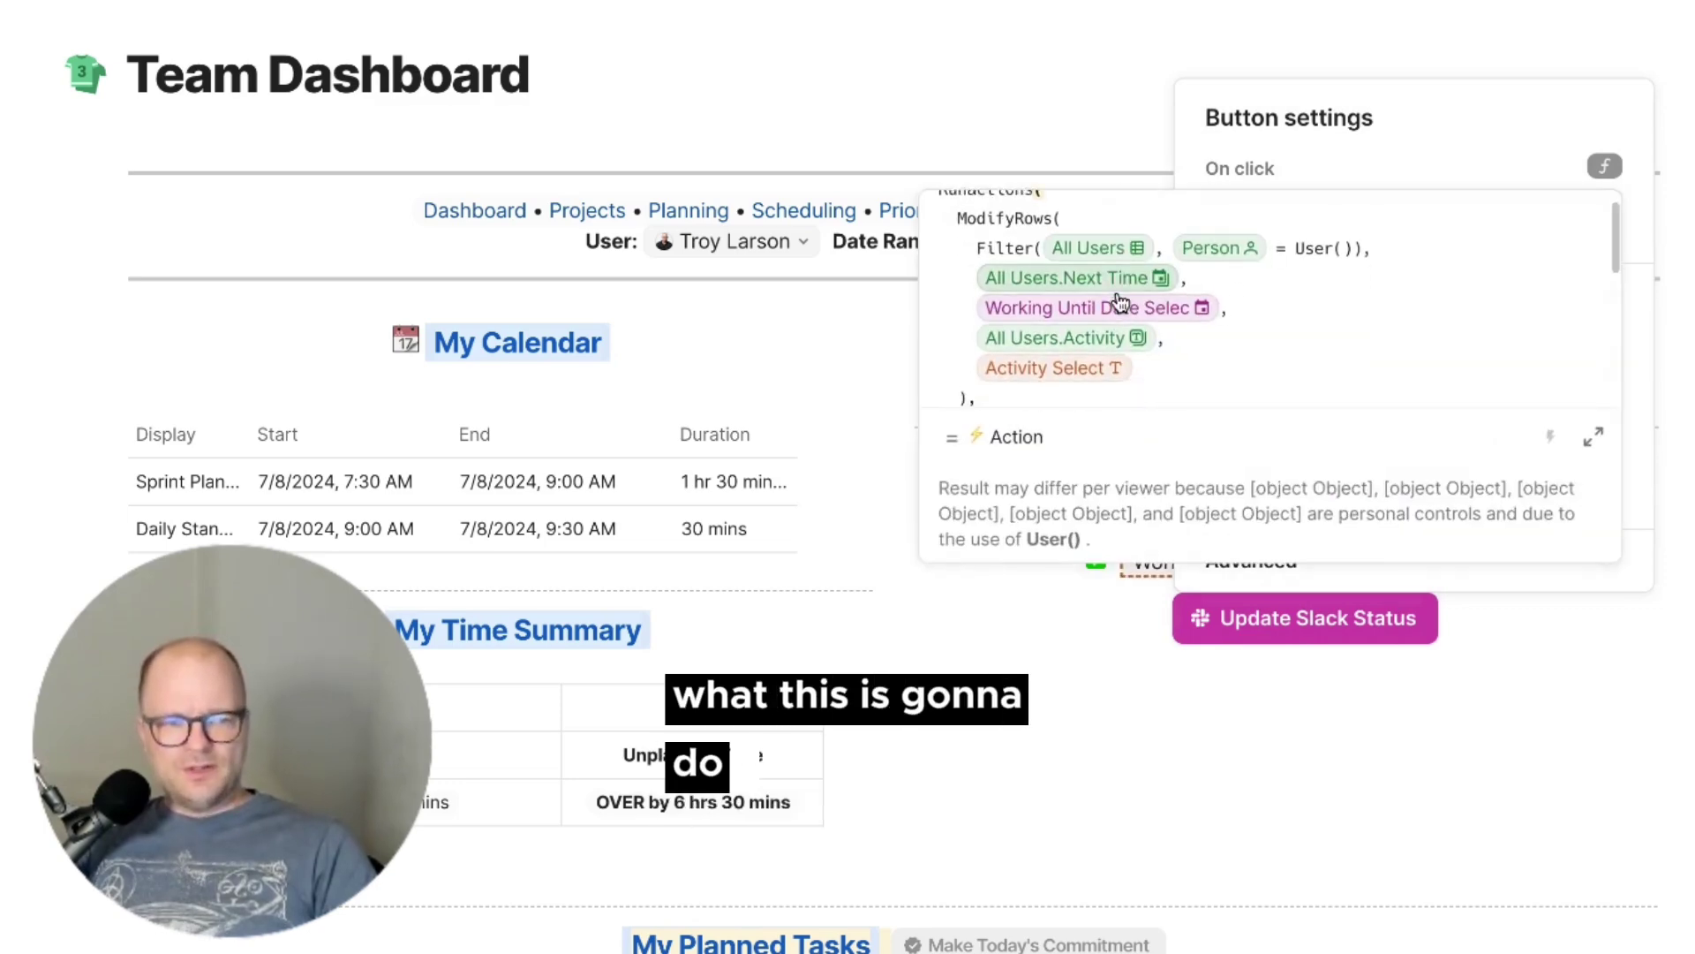
scroll(1006, 265, "down", 1)
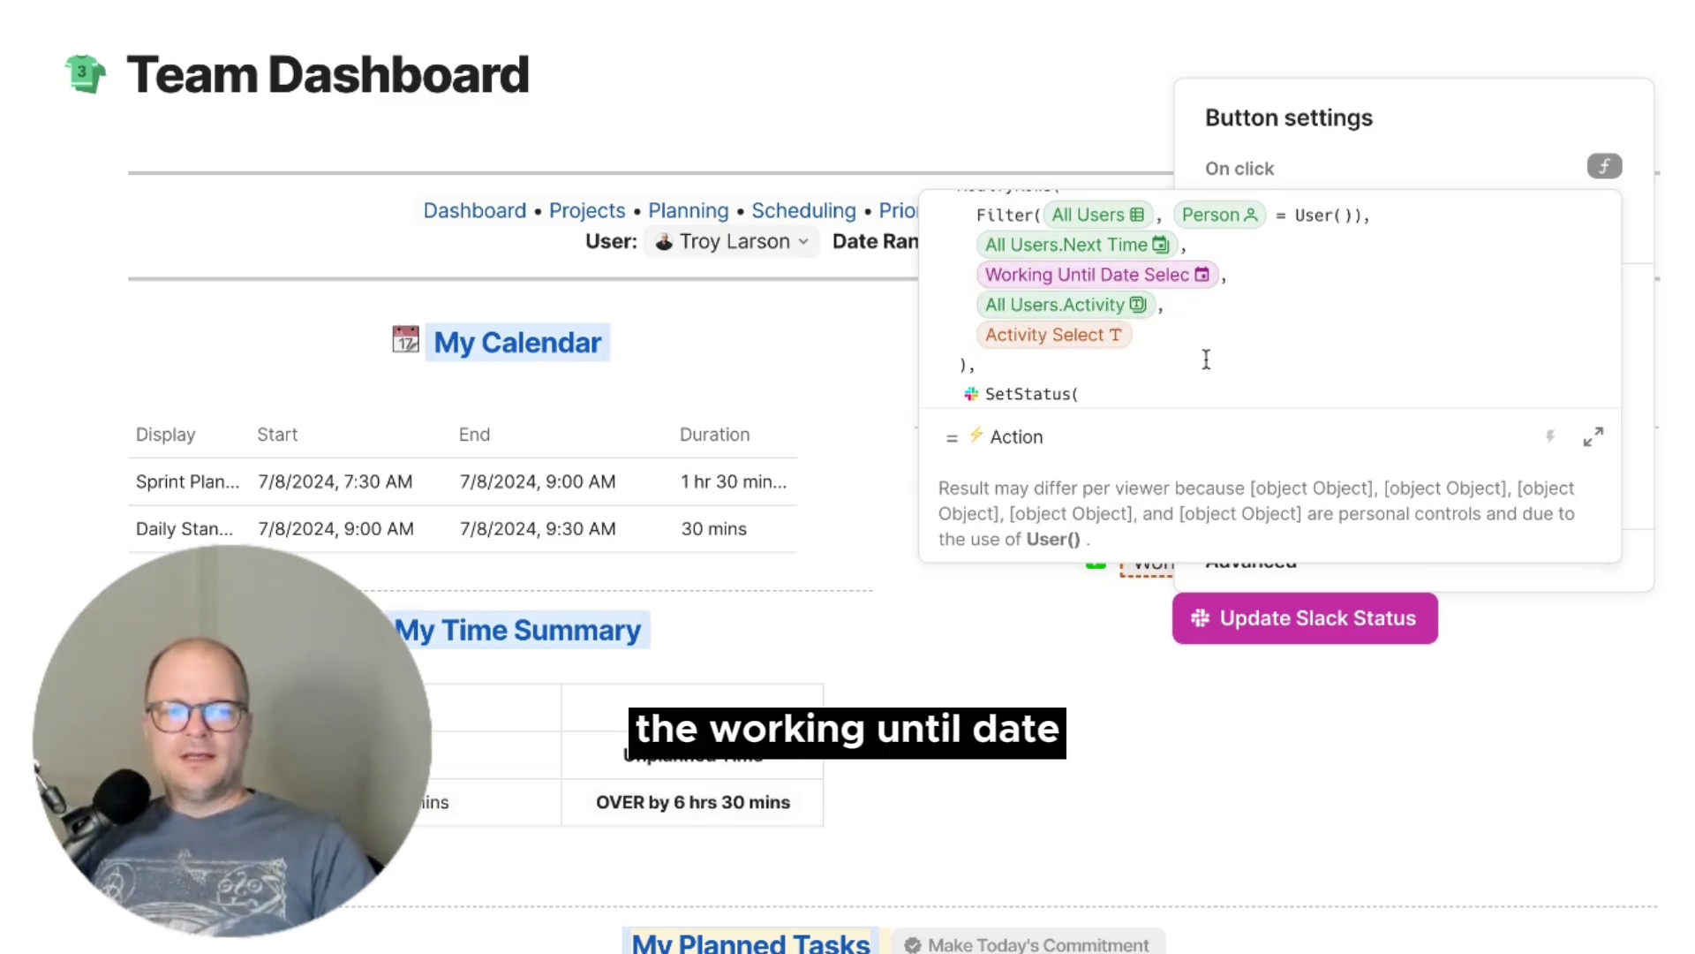
scroll(1232, 333, "down", 1)
scroll(1231, 333, "down", 3)
scroll(1123, 329, "down", 1)
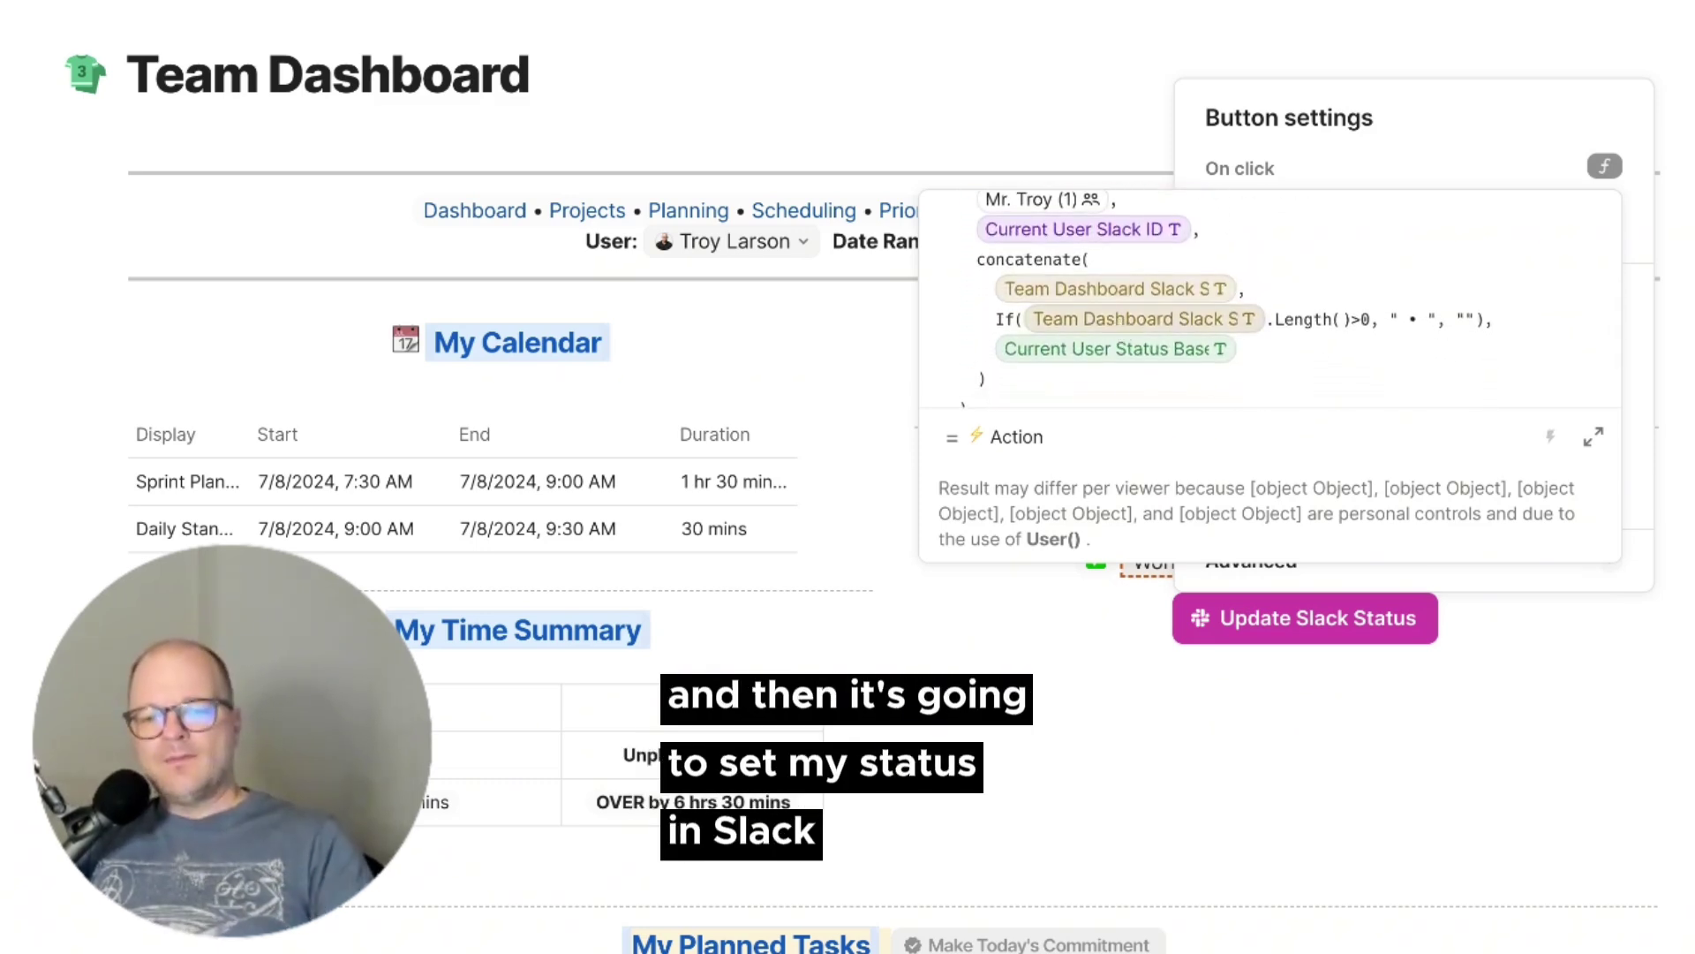
scroll(1123, 330, "down", 3)
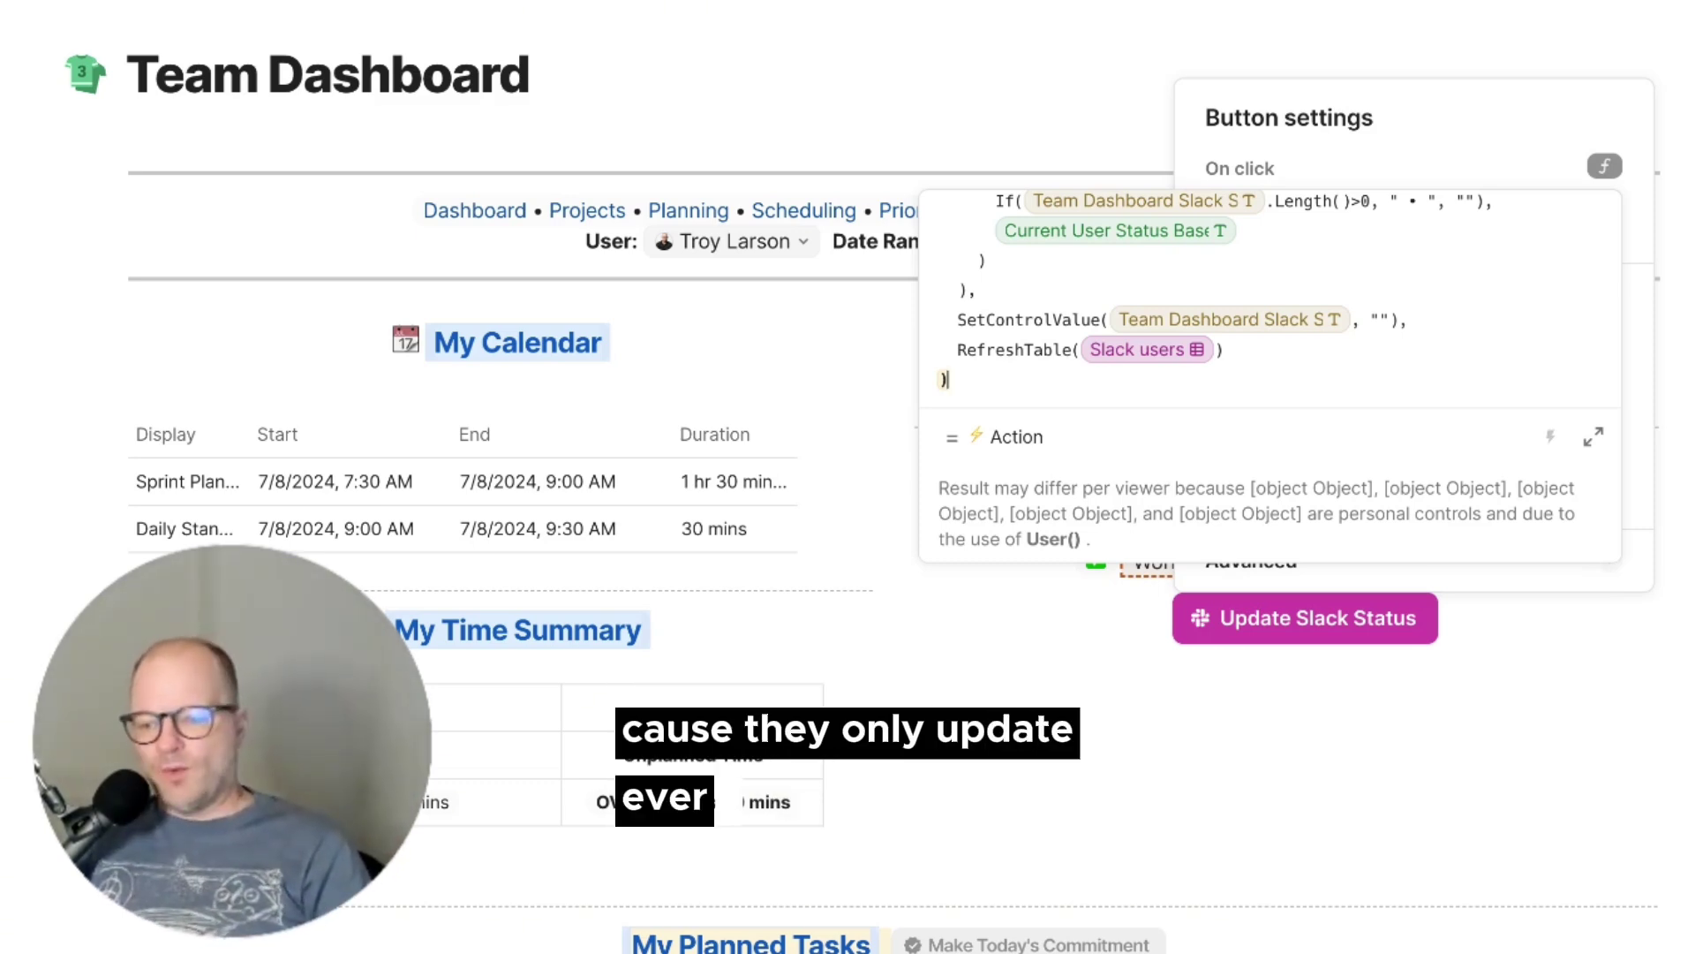
- Close the button settings and set the Working Until time to 10:00 PM
left_click(873, 374)
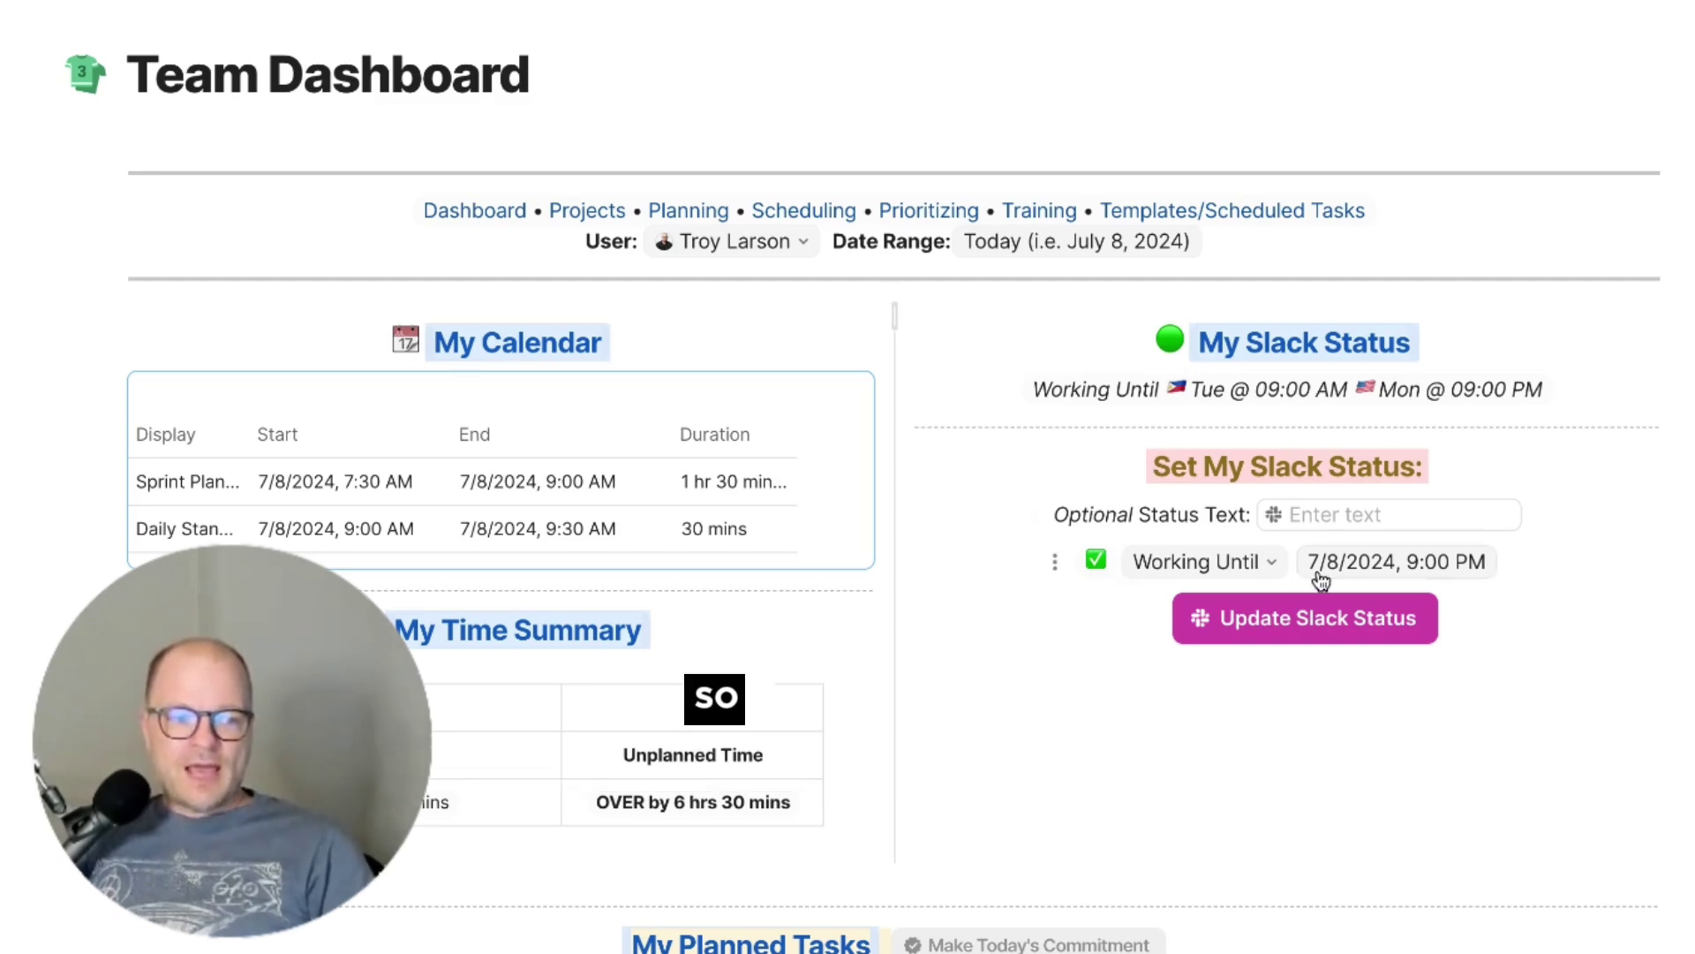
left_click(1409, 572)
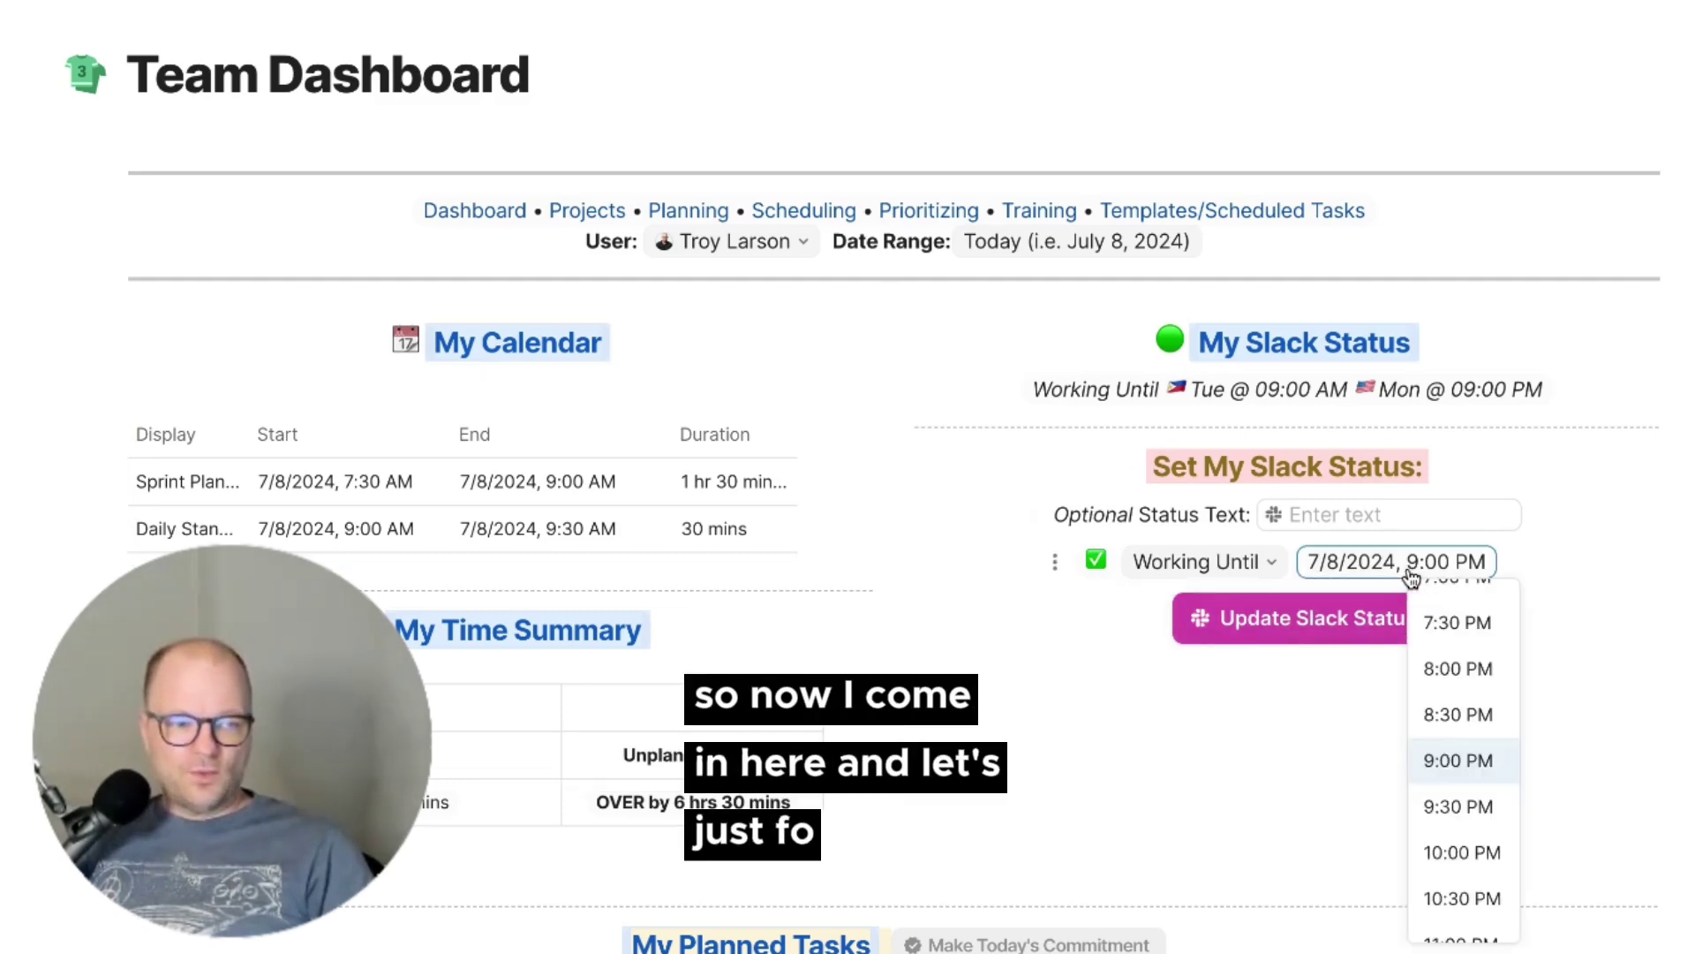
left_click(1441, 858)
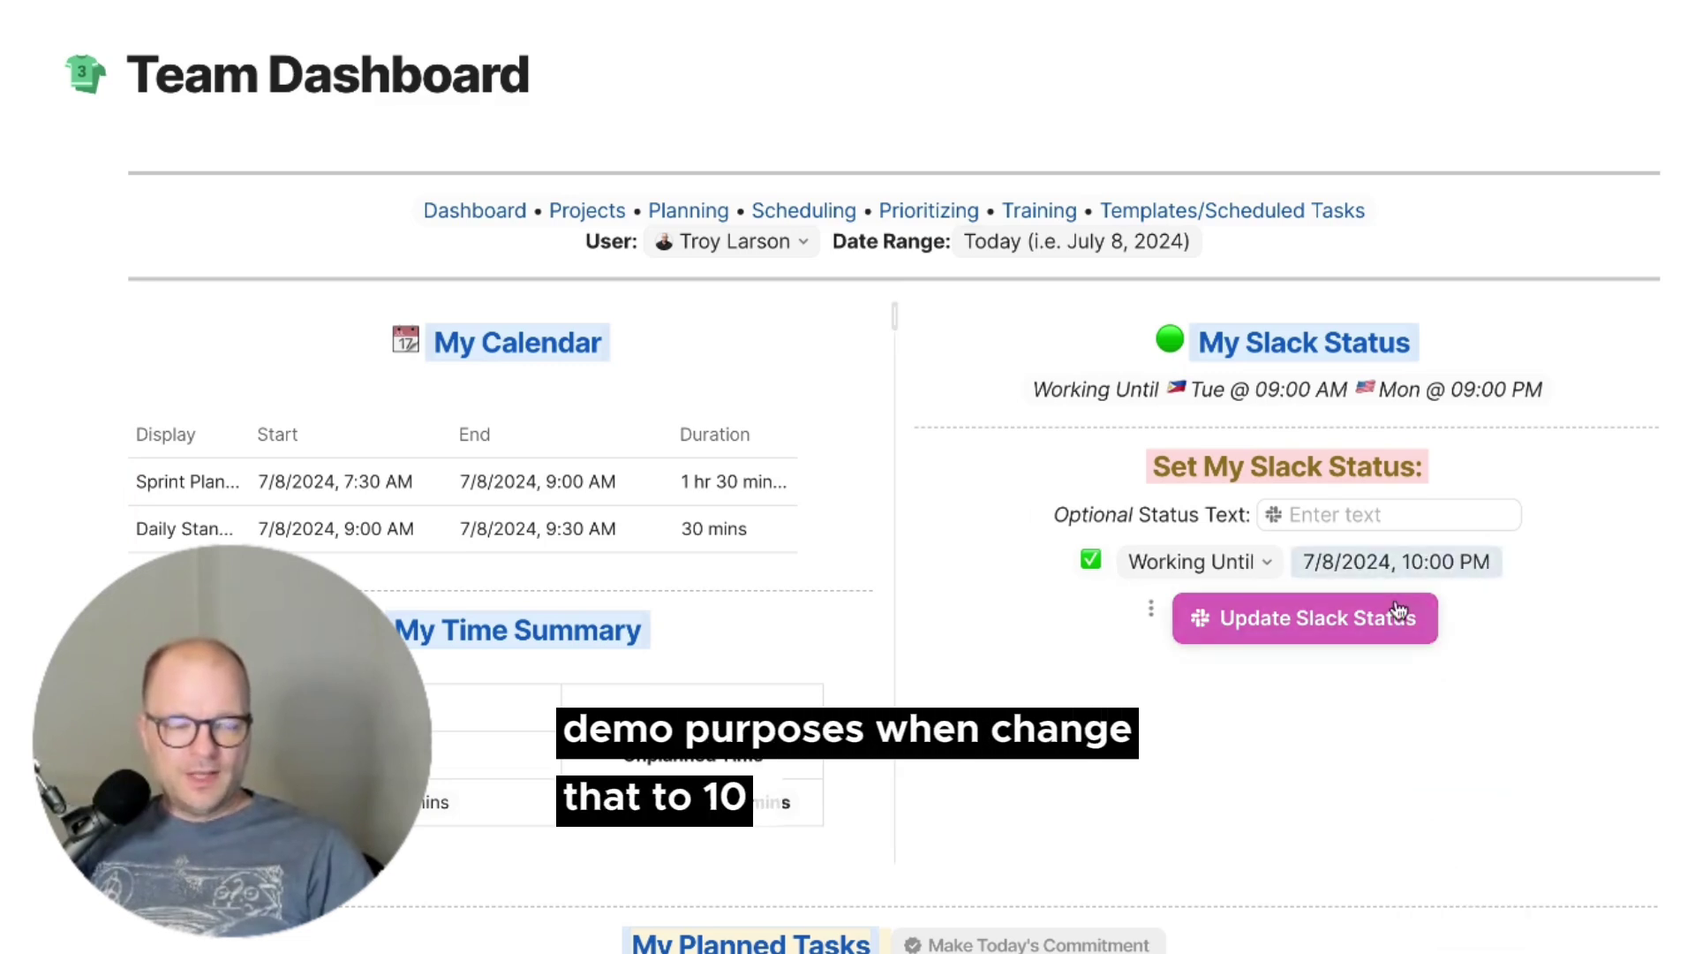
- Enter the status text 'Recording my YouTube video' and run Update Slack Status
left_click(1346, 515)
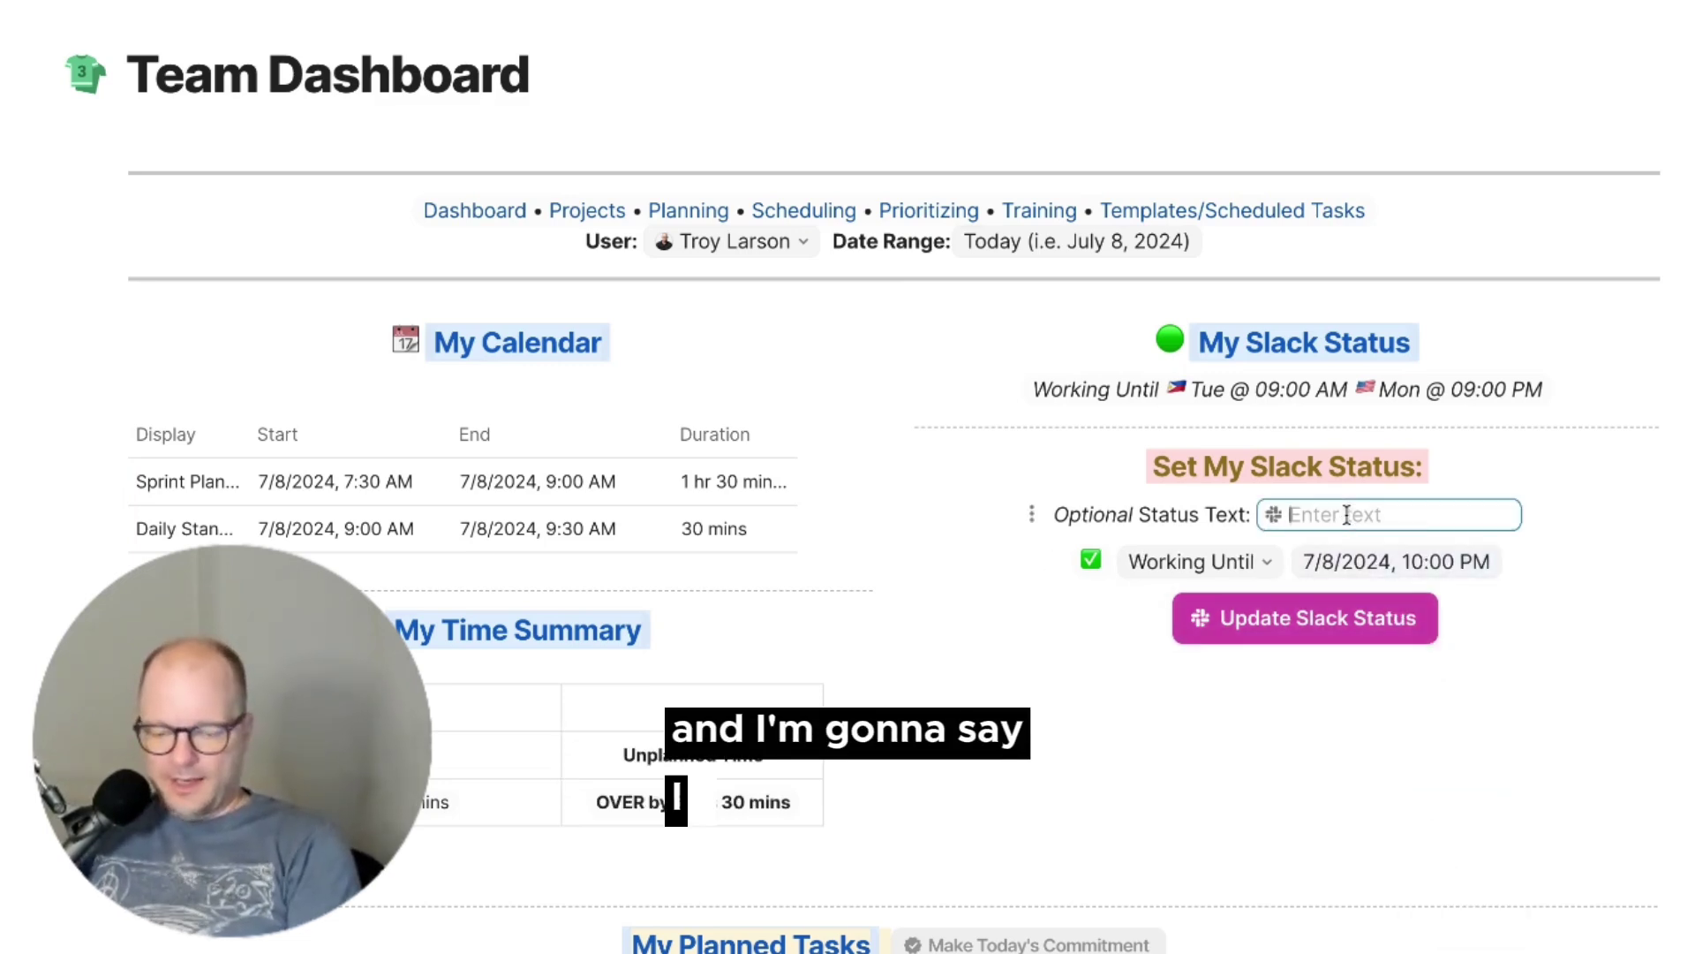
type("Recor")
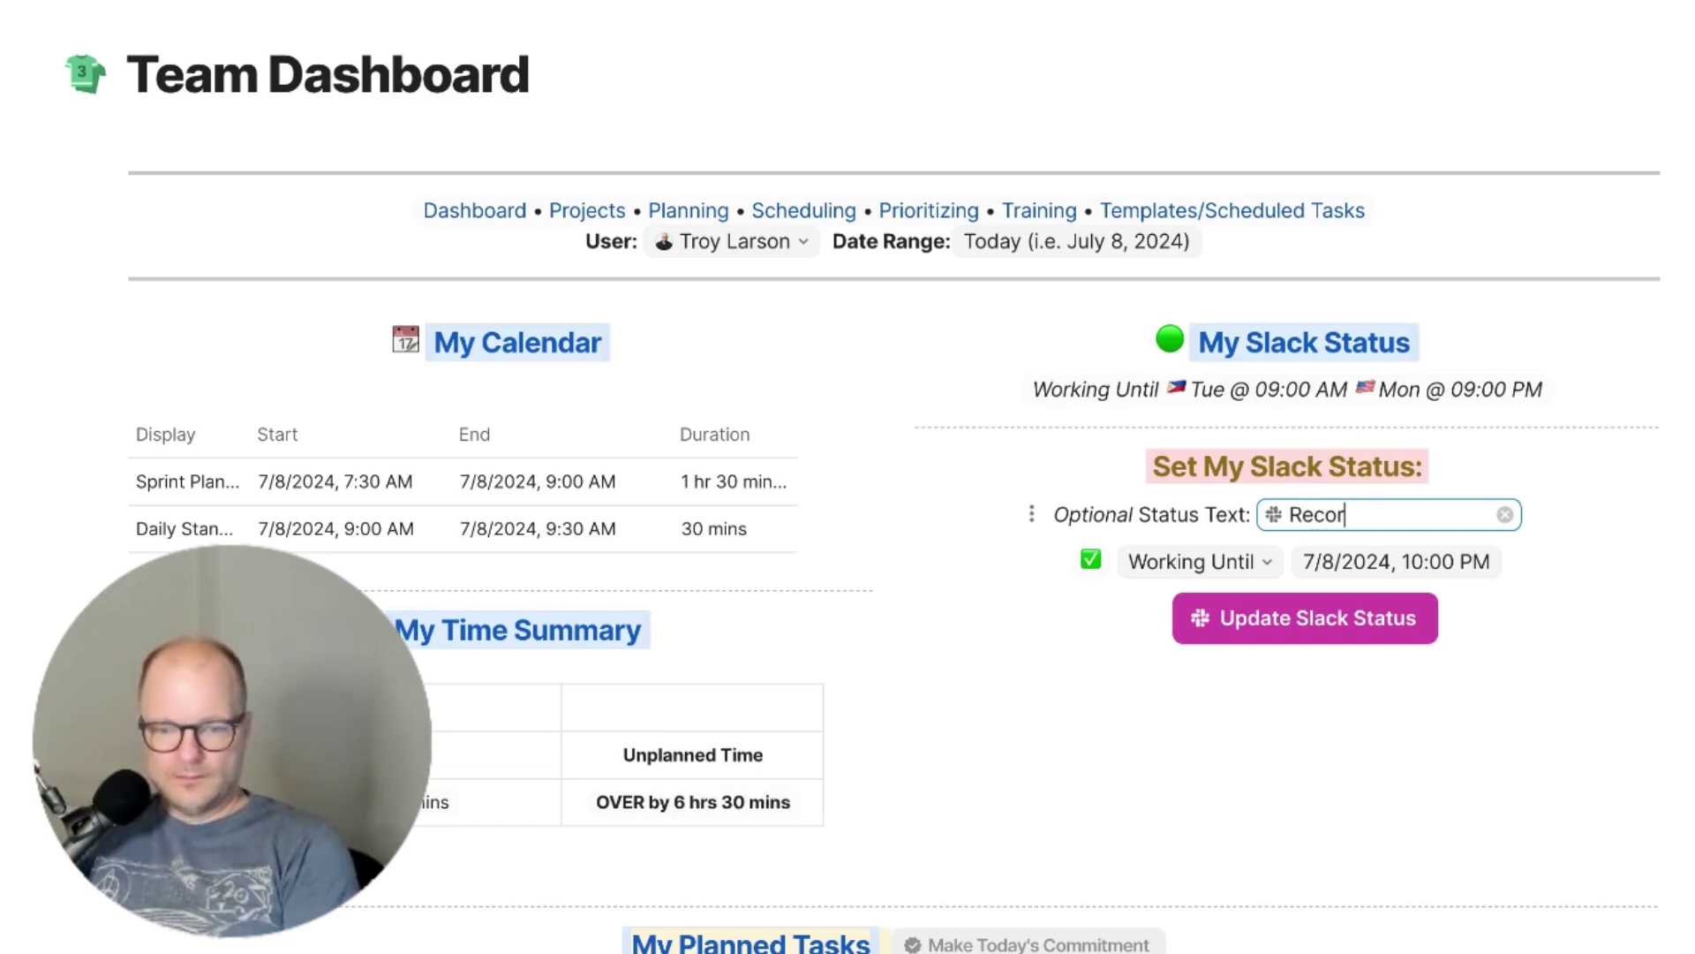
type("ding my YouTub")
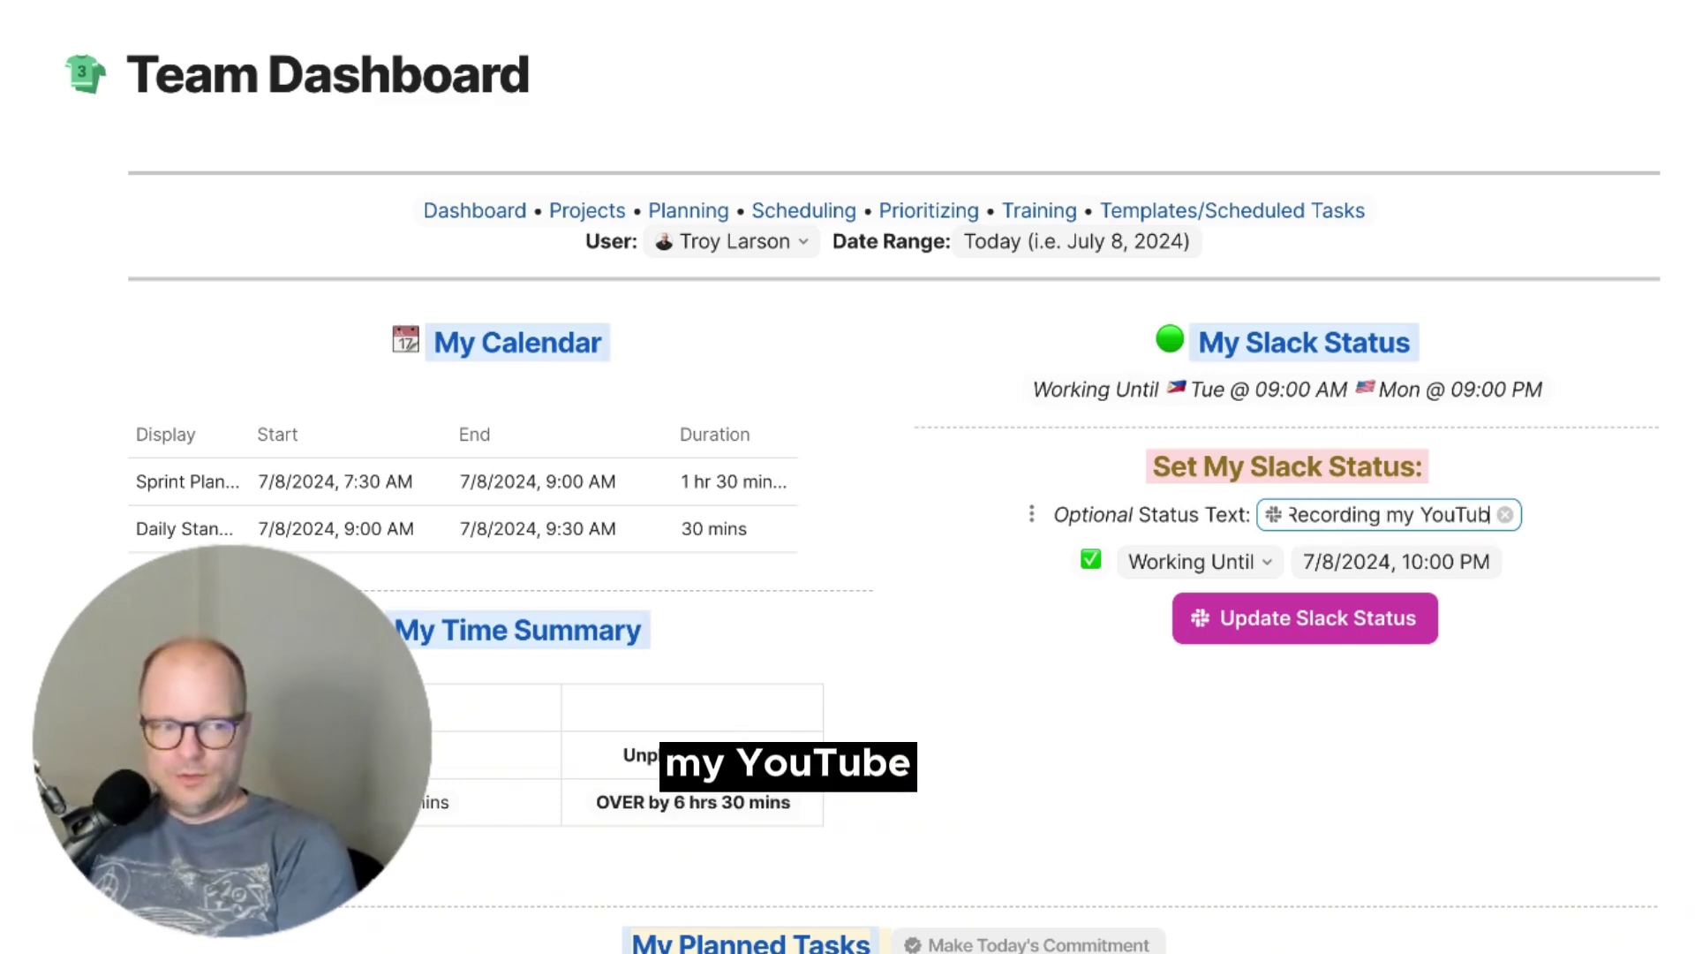
type("e Vid")
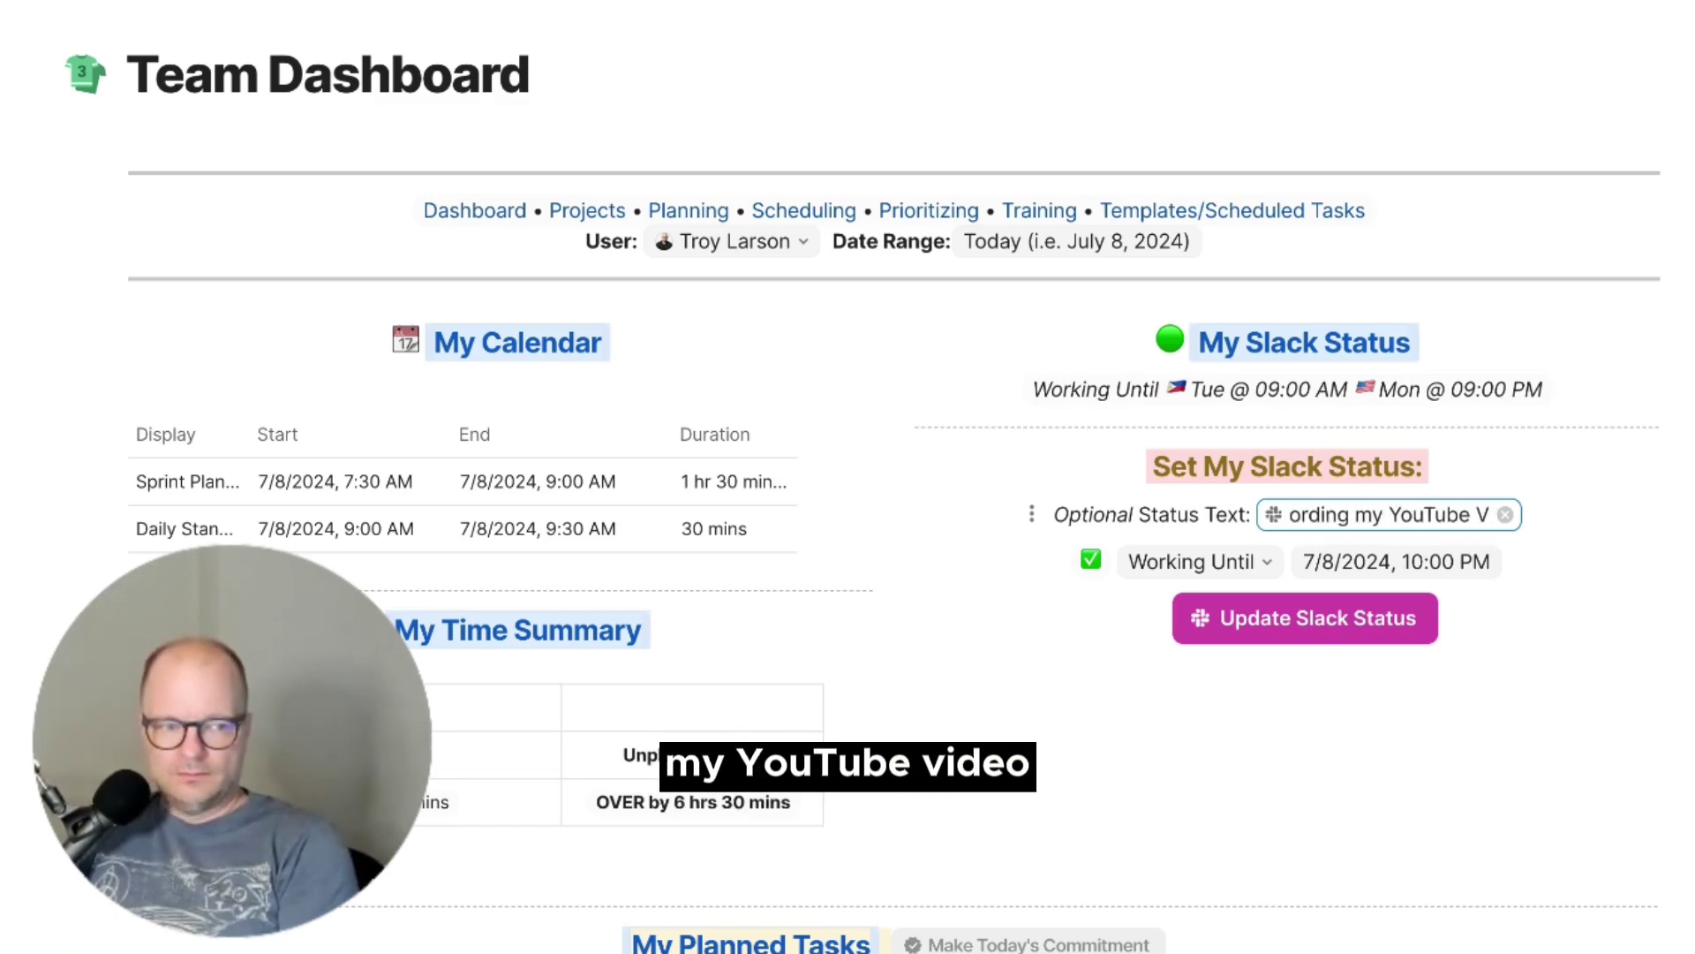
key("BackSpace")
type("video")
left_click(1295, 621)
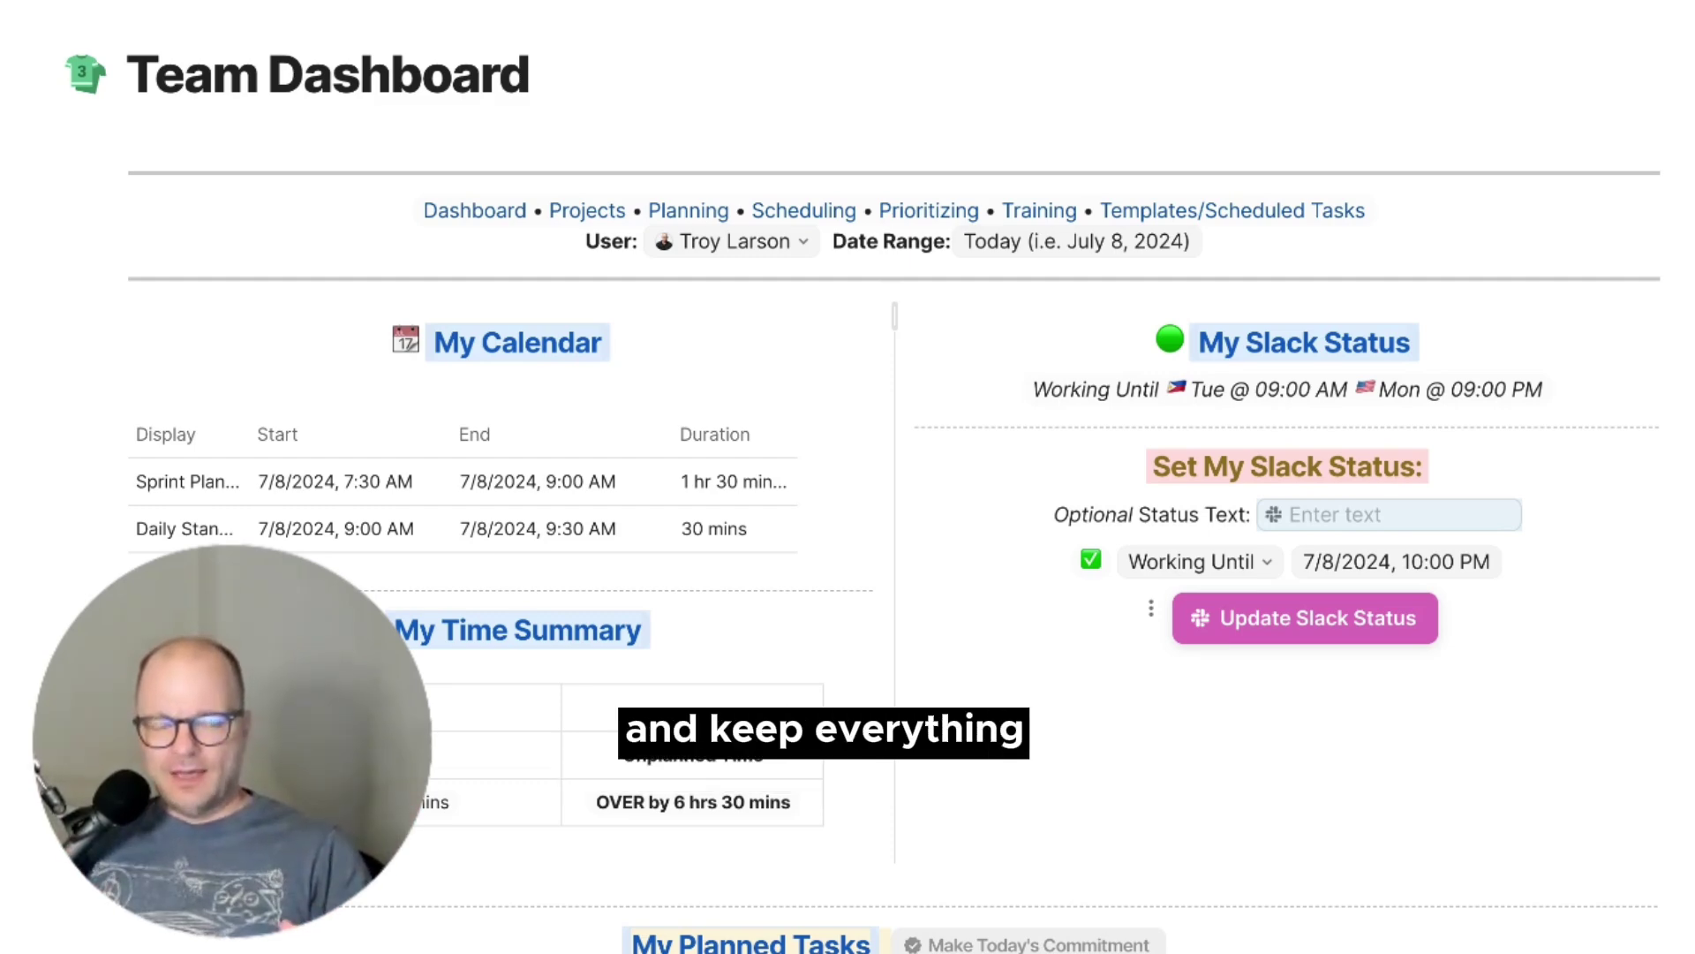
- Rerun Update Slack Status so My Slack Status shows the YouTube video status and times
left_click(1268, 607)
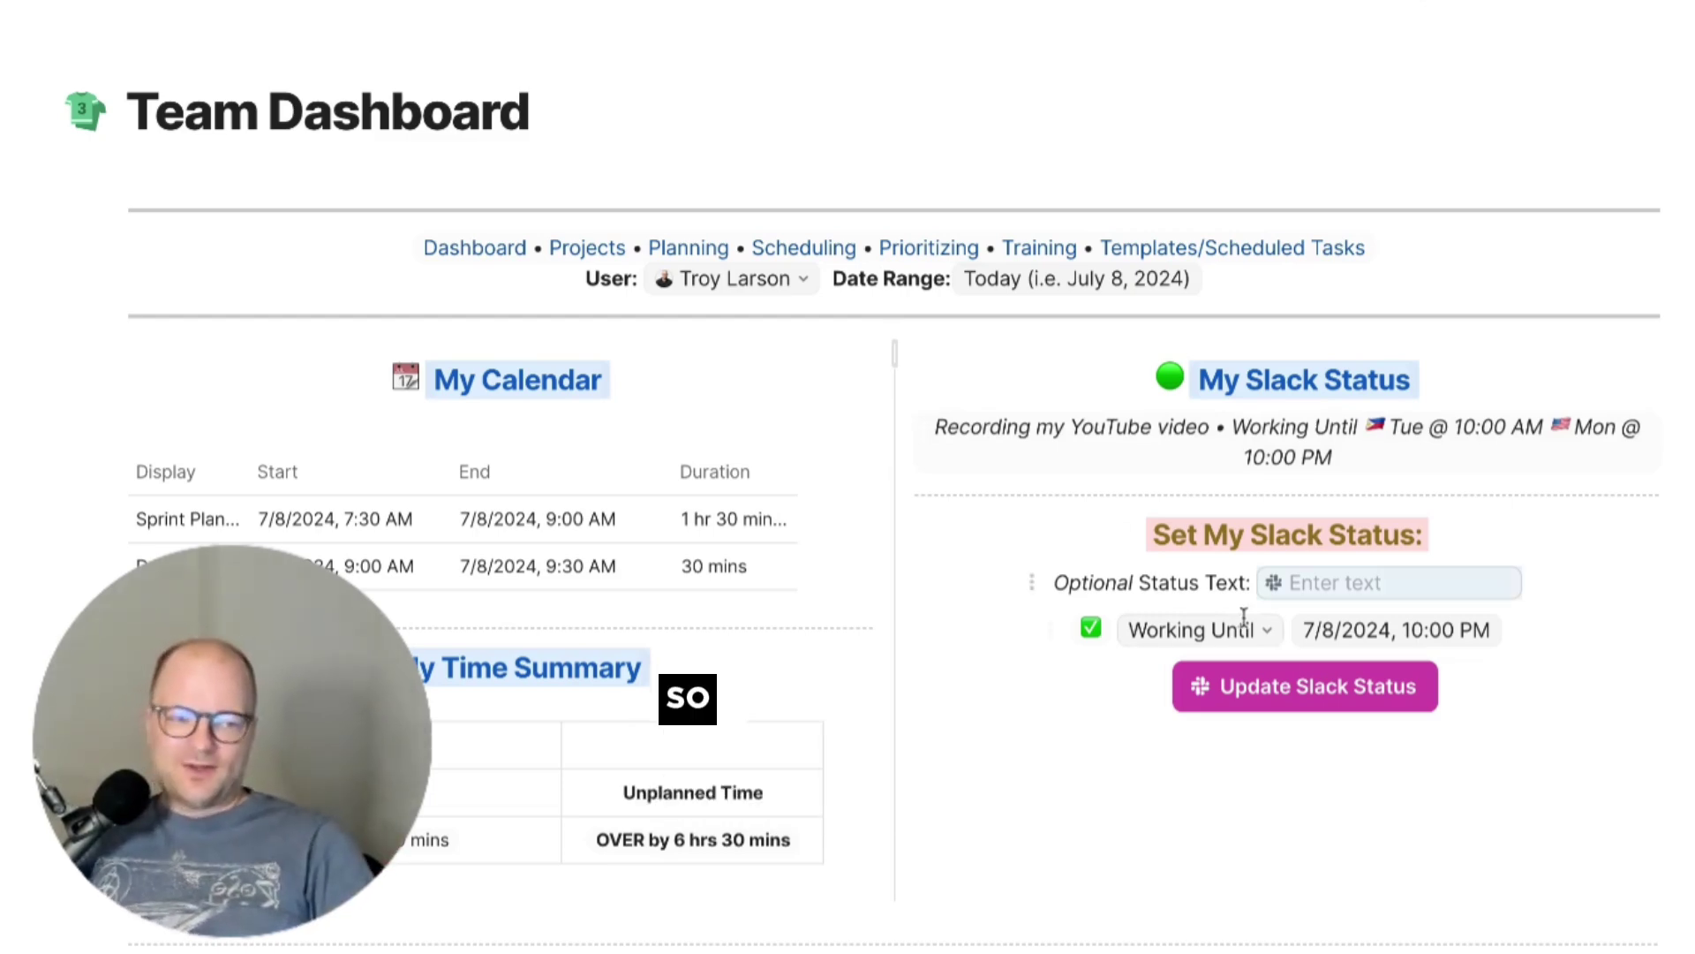
- Start the Managing Document Permissions task so My Slack Status switches to that task
left_click(1314, 587)
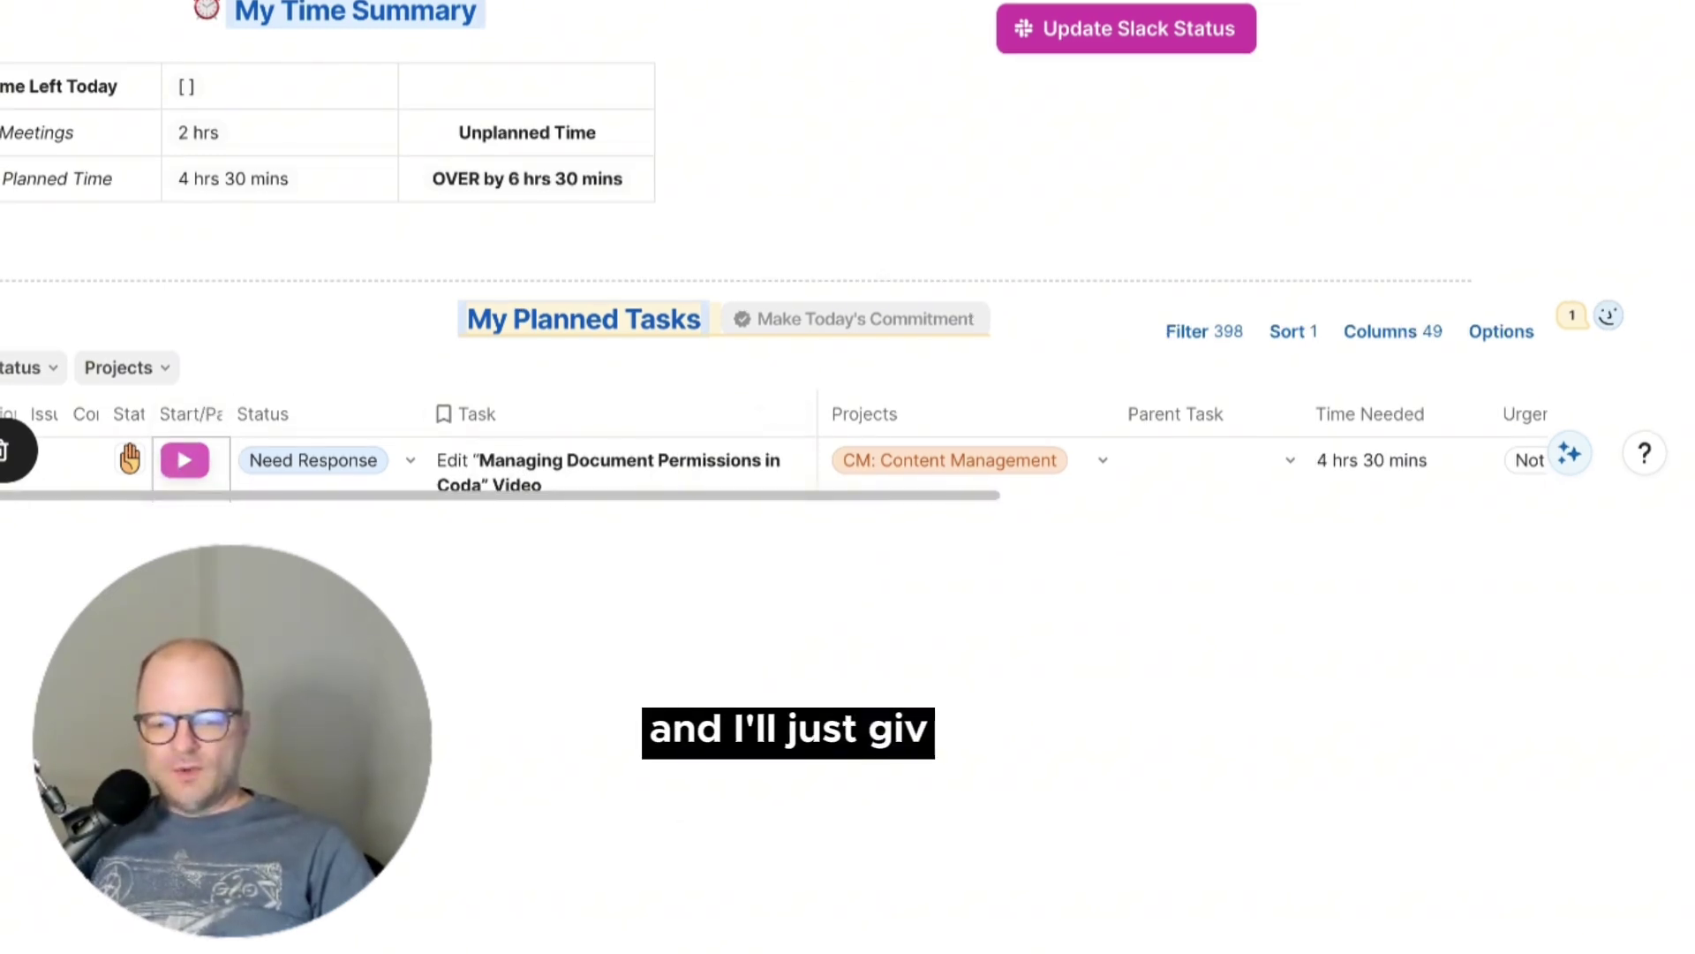
left_click(185, 459)
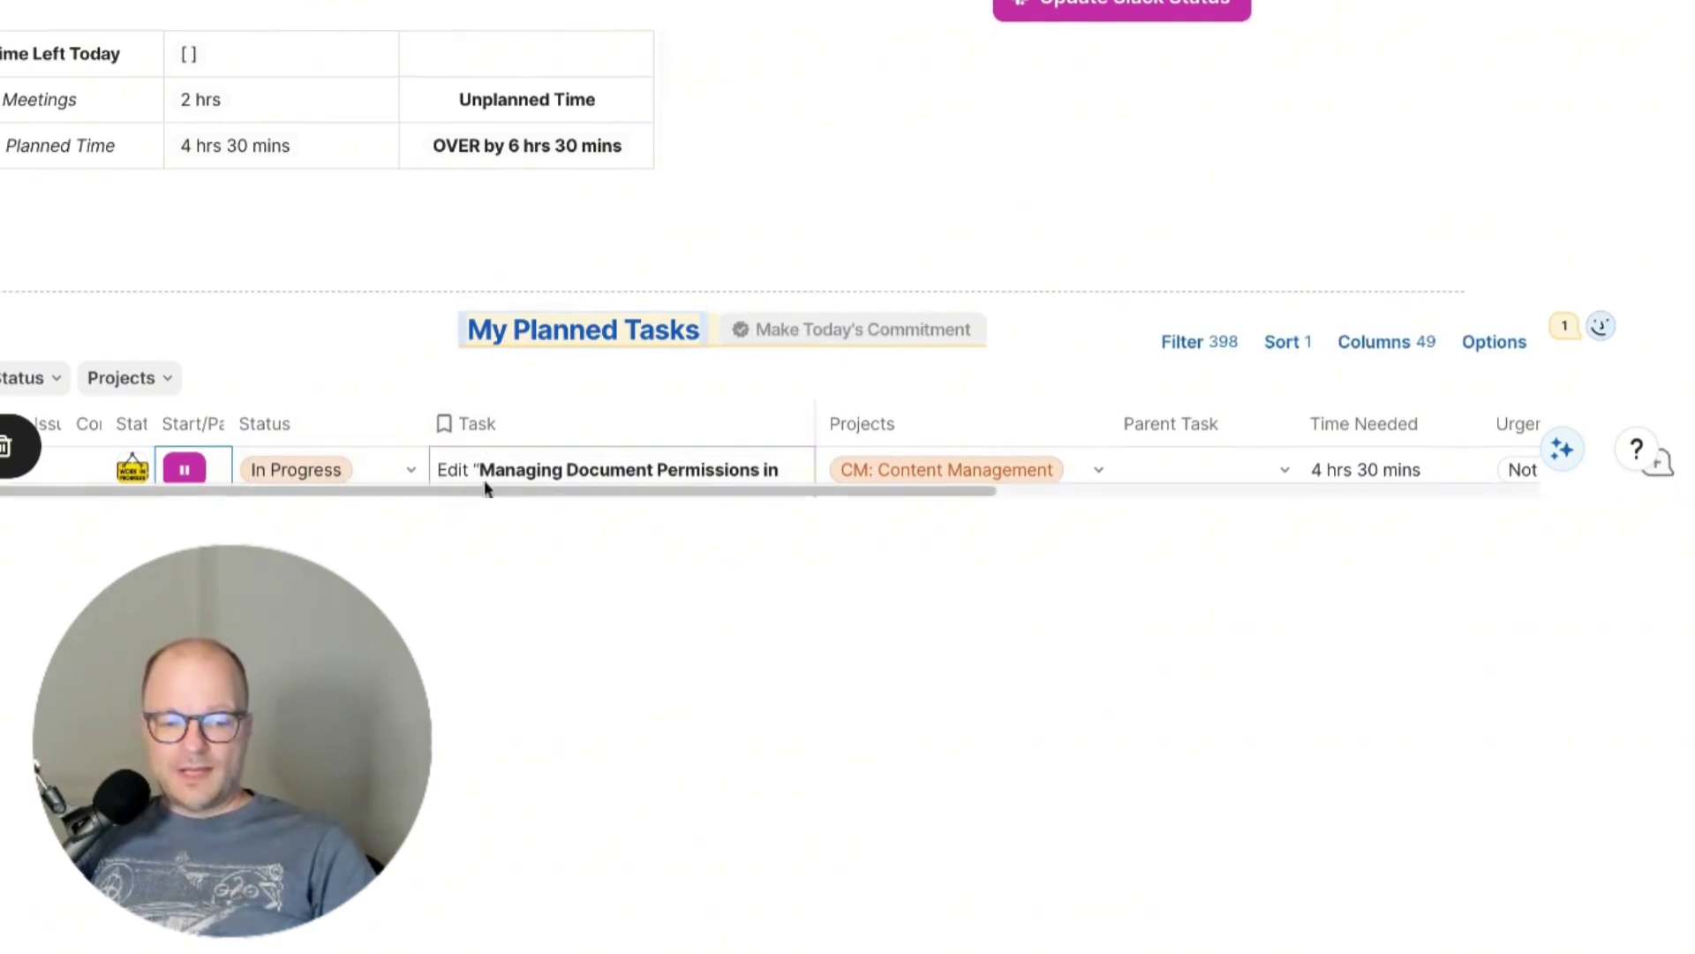
scroll(713, 441, "down", 1)
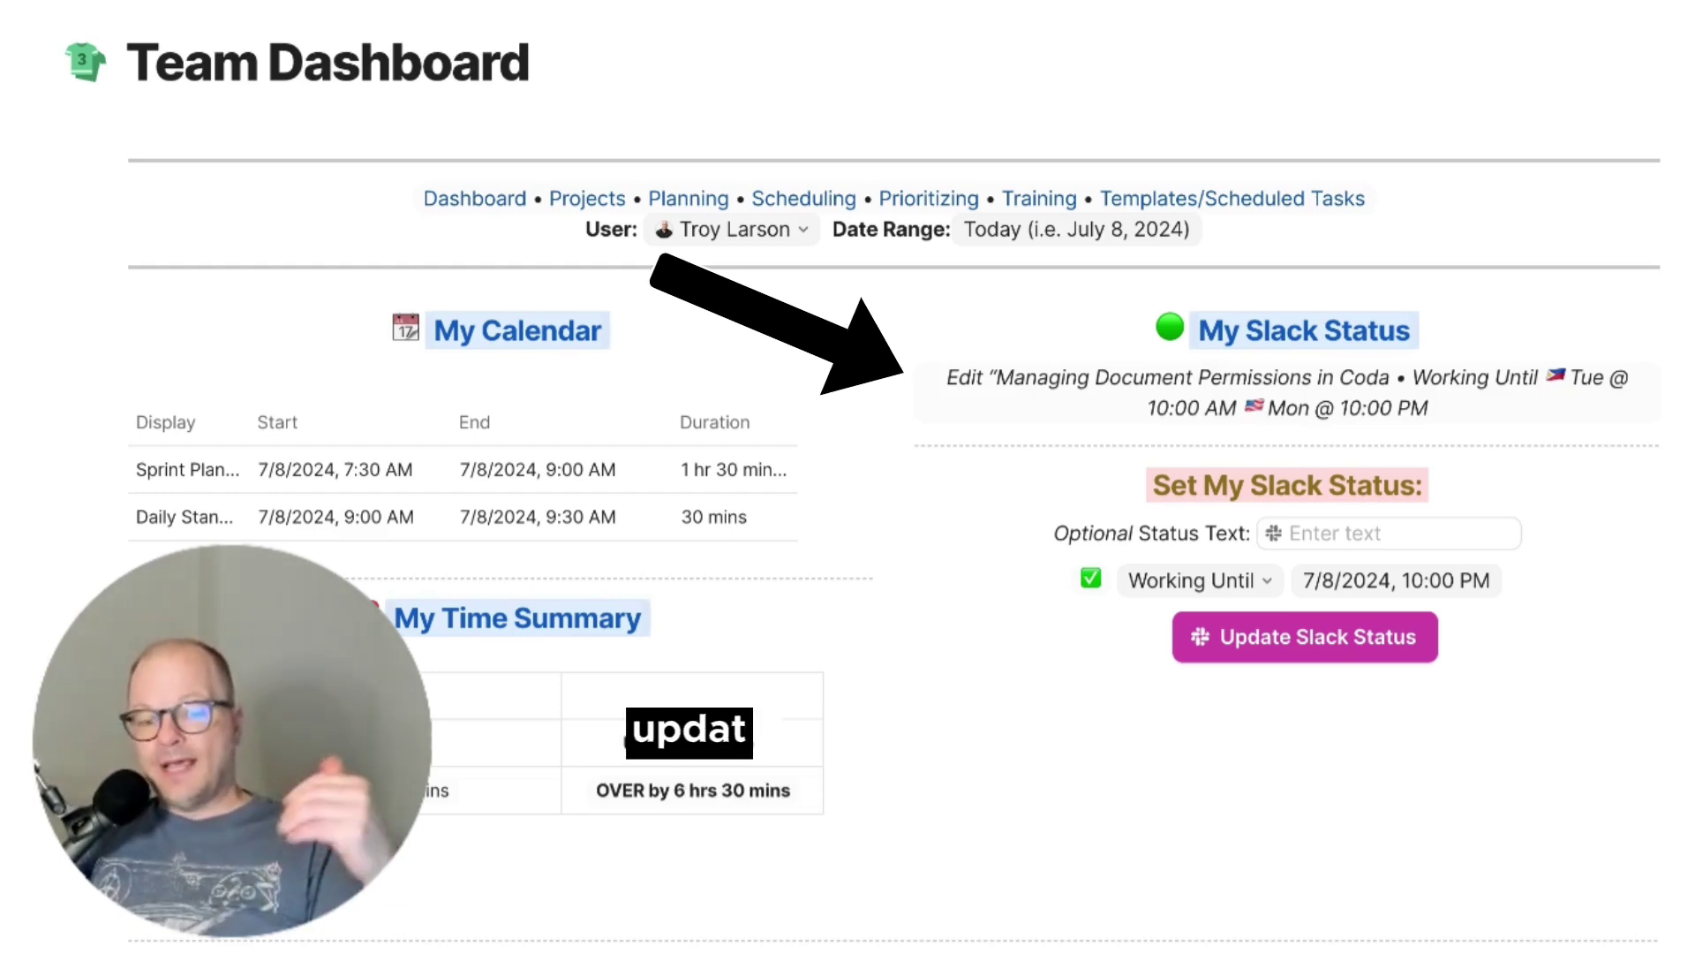
- Scroll further down the Team Dashboard
scroll(965, 364, "down", 1)
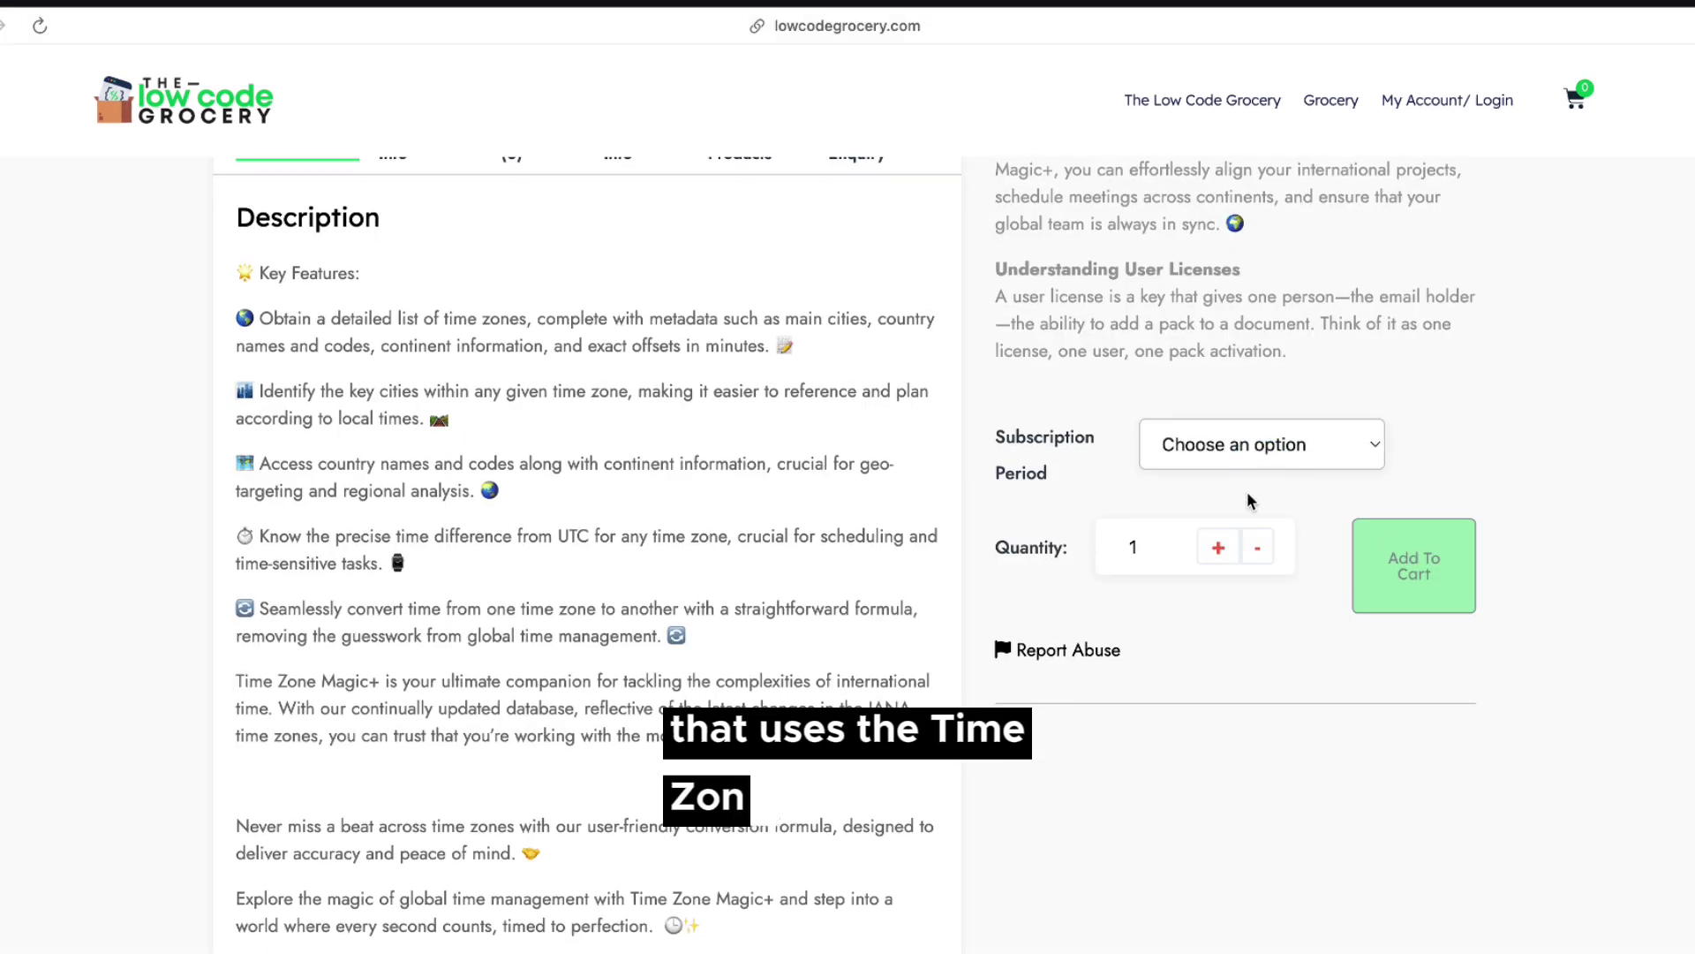
- Change the Time Zone Magic+ subscription period and scroll down its pack page
key("Down")
key("Down")
key("Down")
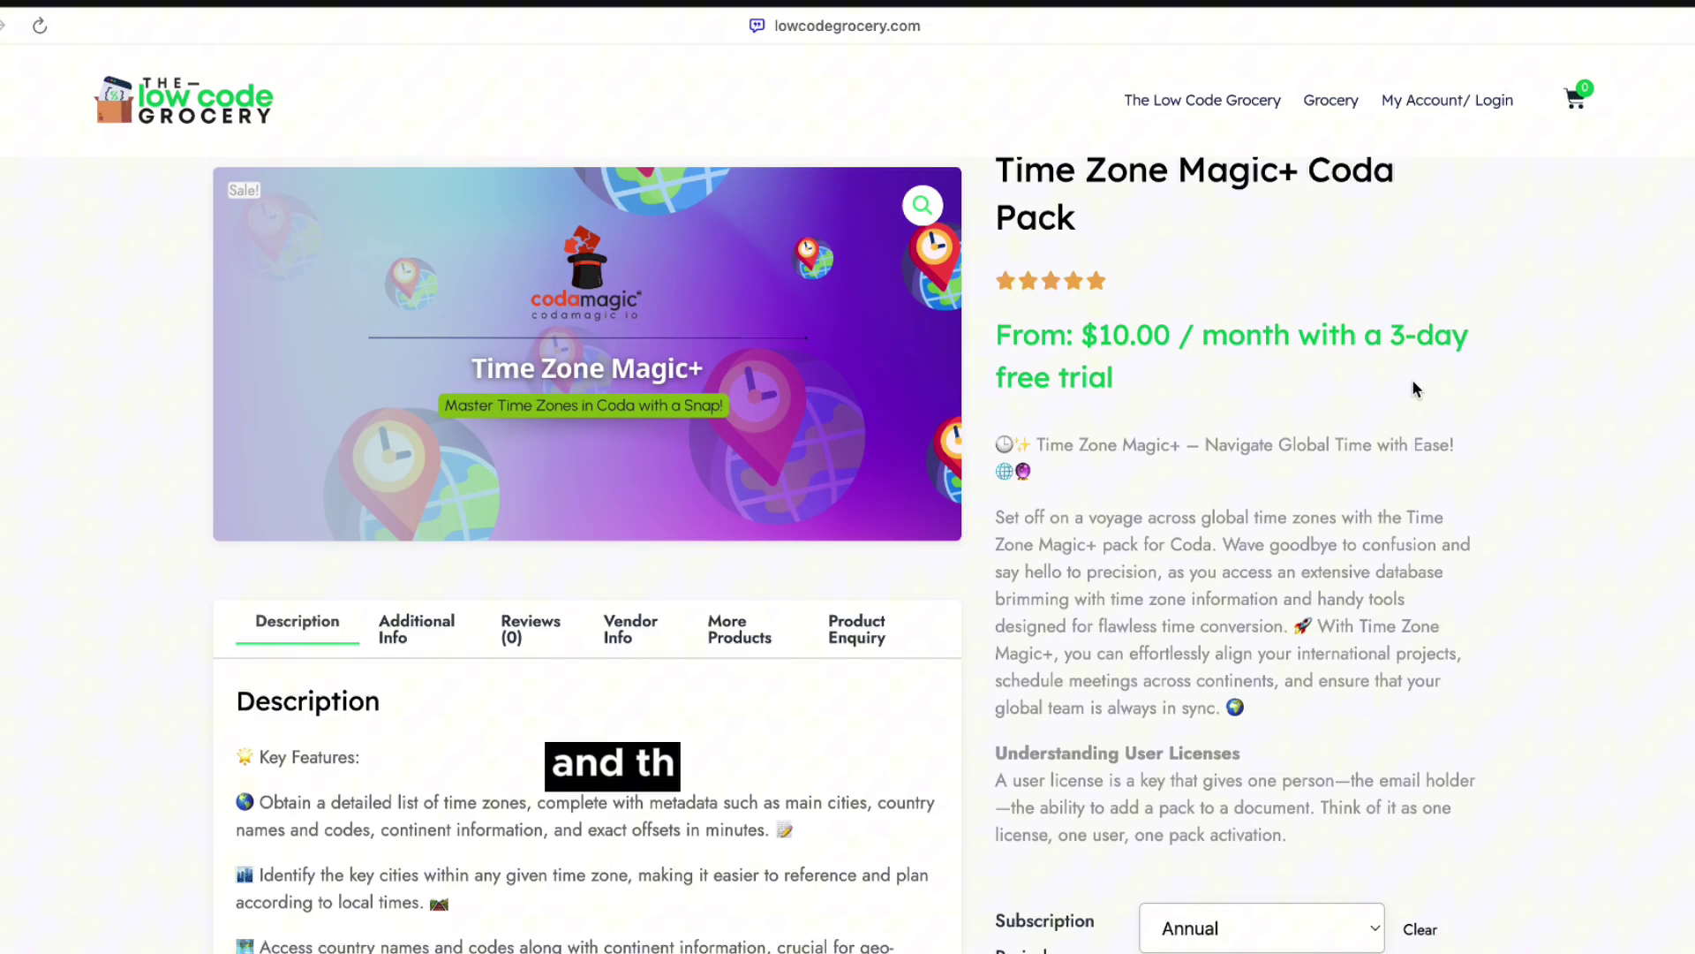
scroll(276, 574, "down", 3)
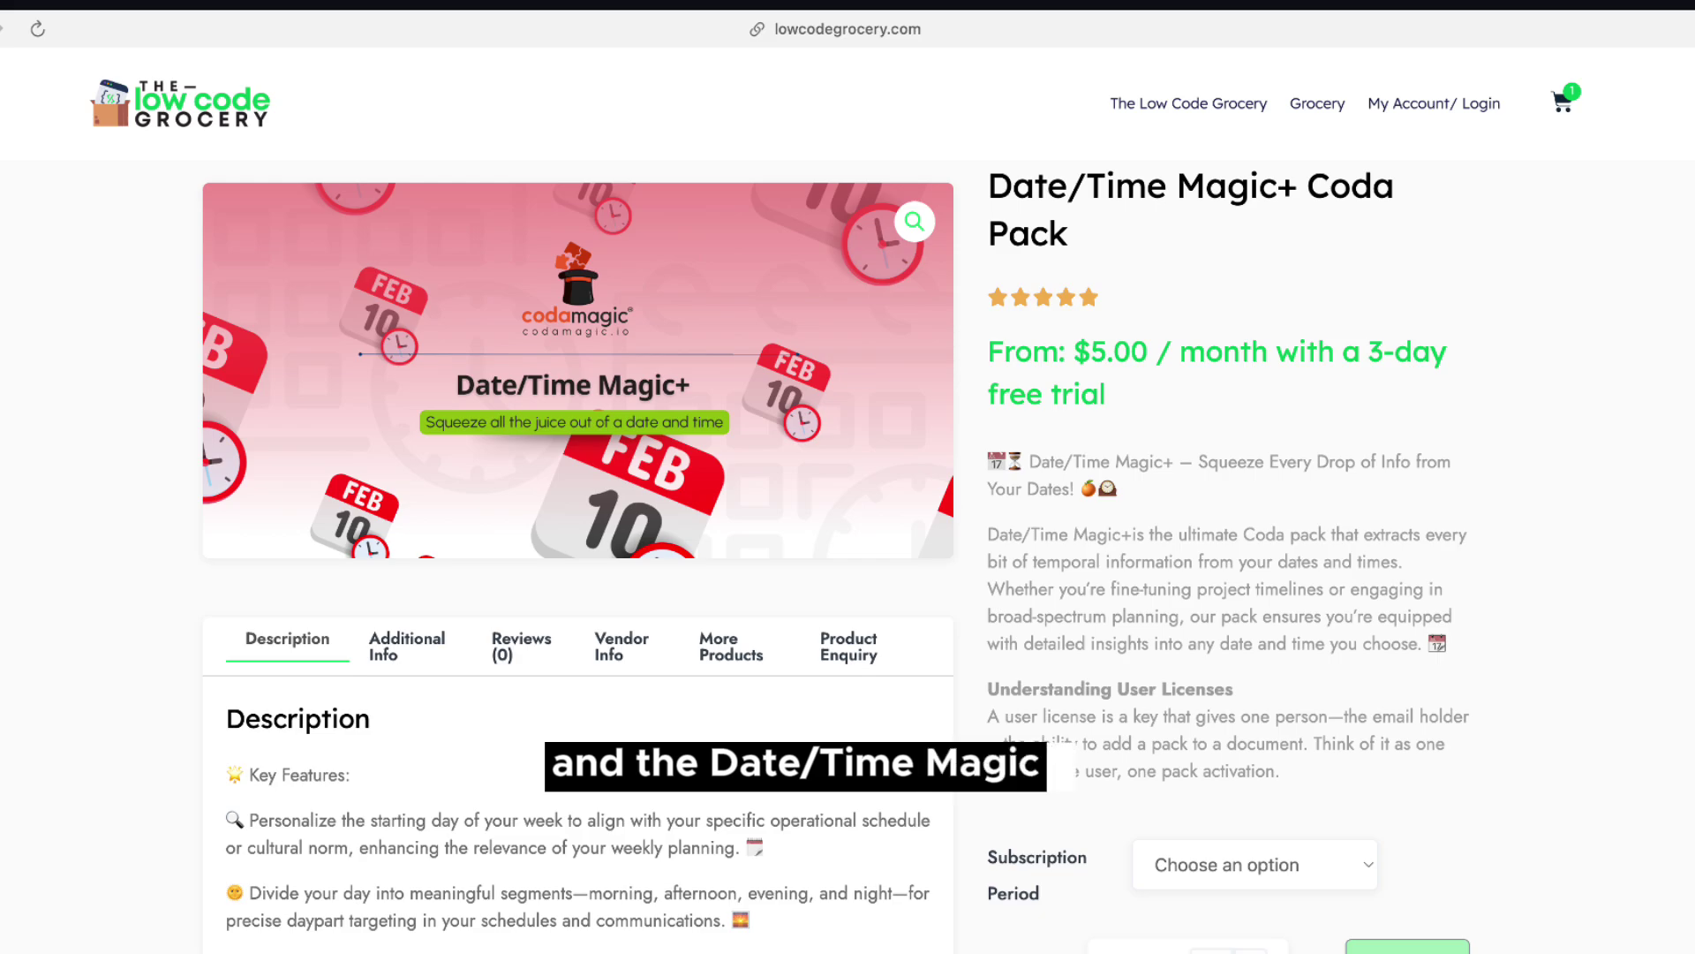